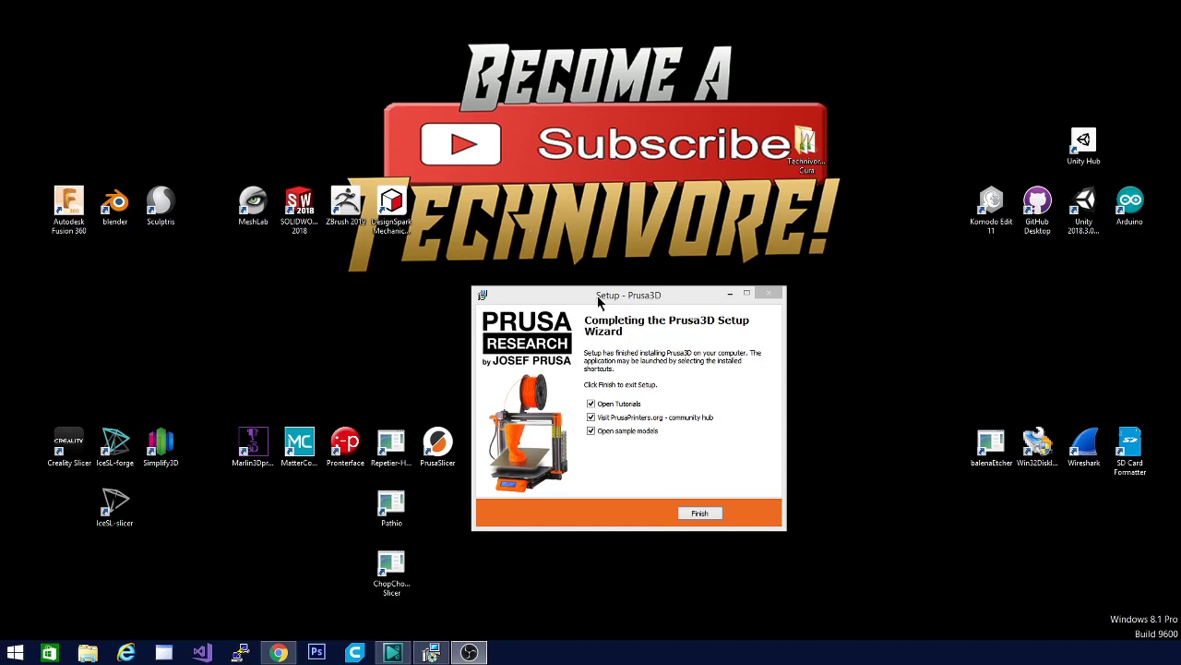
# - Finish the Prusa3D setup wizard, leaving its checkboxes ticked
pyautogui.moveTo(599, 302); pyautogui.dragTo(620, 258)
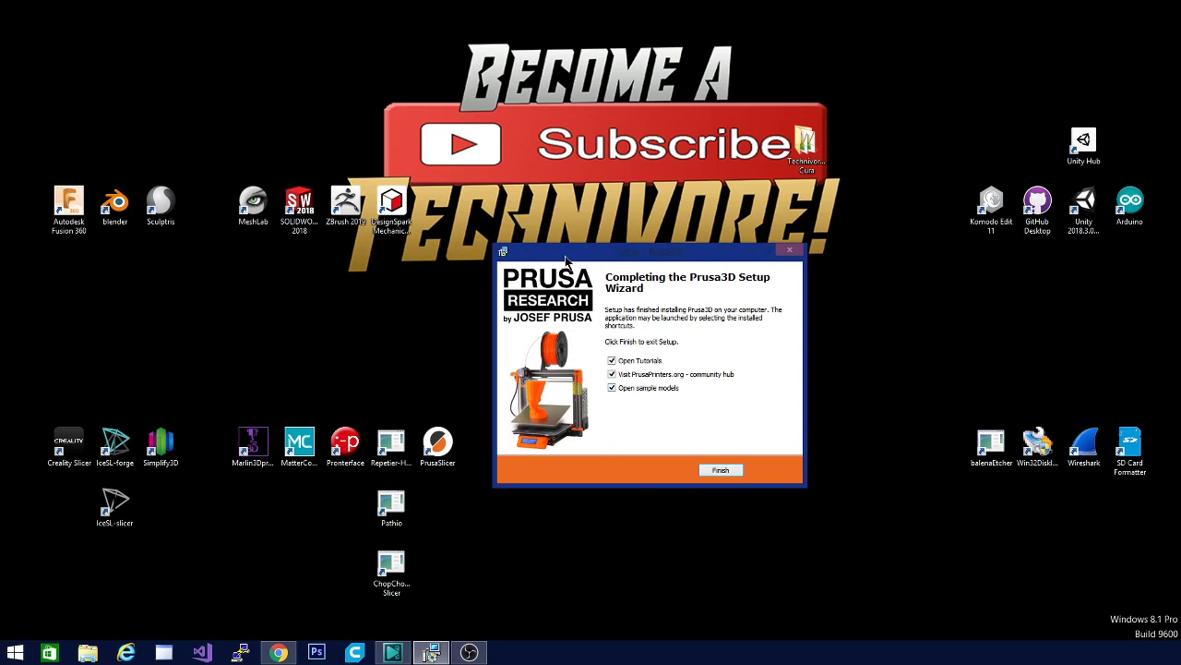
pyautogui.click(720, 471)
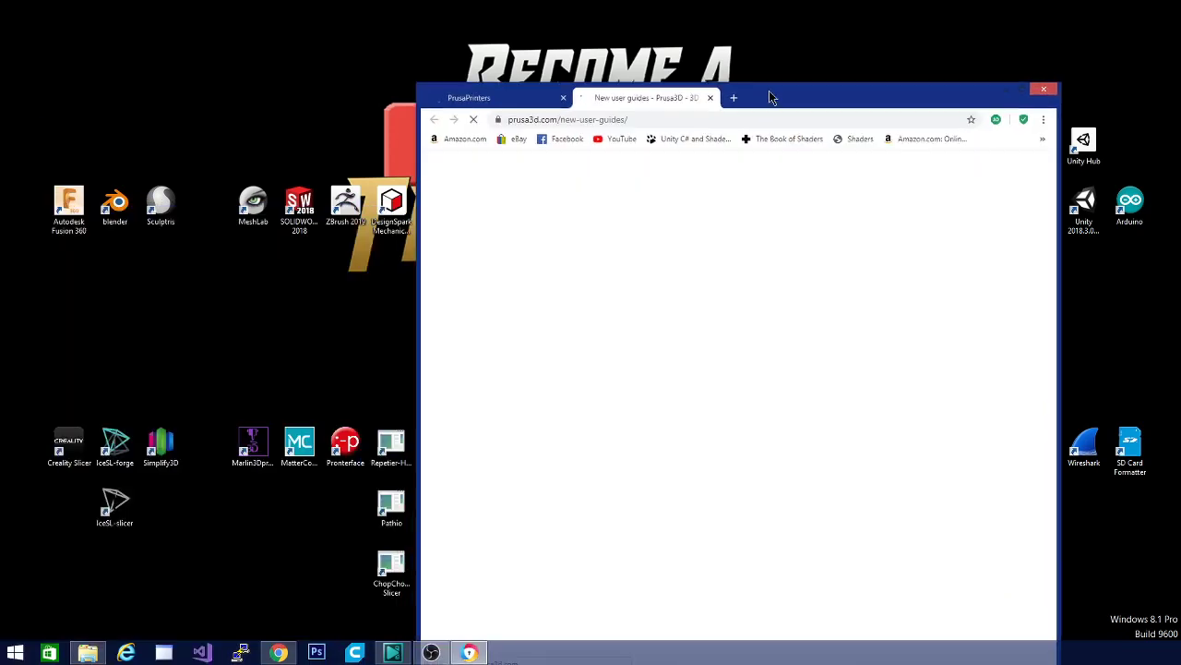
# - Close the Chrome window showing Prusa's new-user guides page
pyautogui.moveTo(770, 95); pyautogui.dragTo(625, 59)
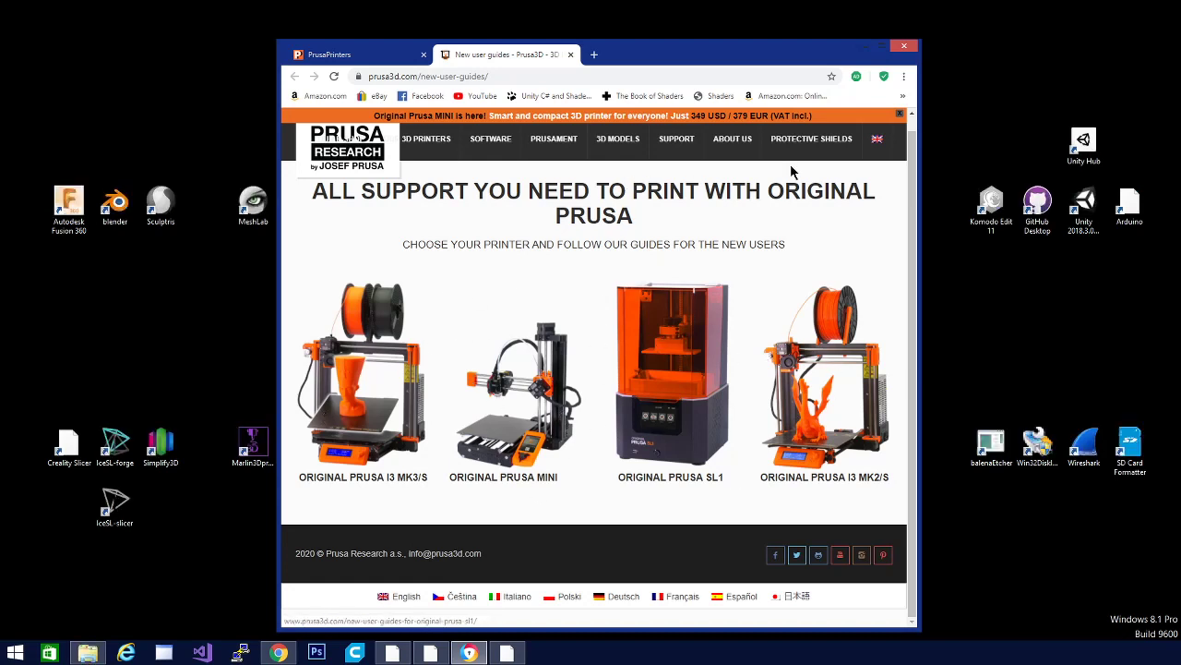
pyautogui.click(903, 49)
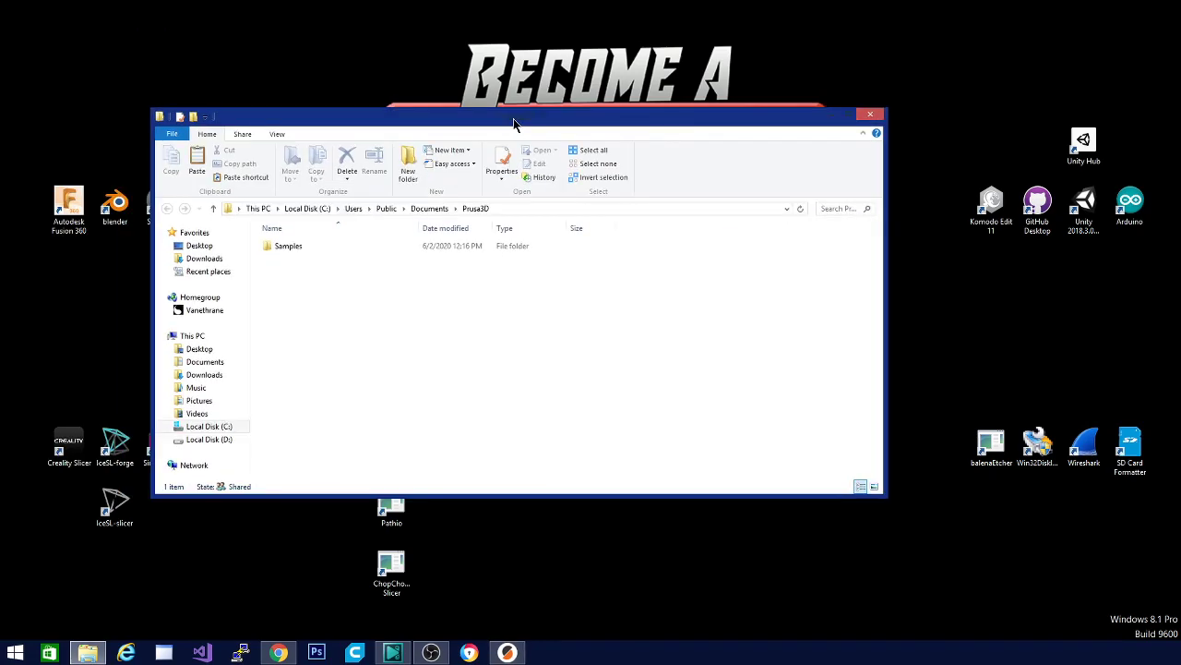
# - Open Samples, then Sample Objects, and scroll through its model files
pyautogui.moveTo(515, 123); pyautogui.dragTo(694, 65)
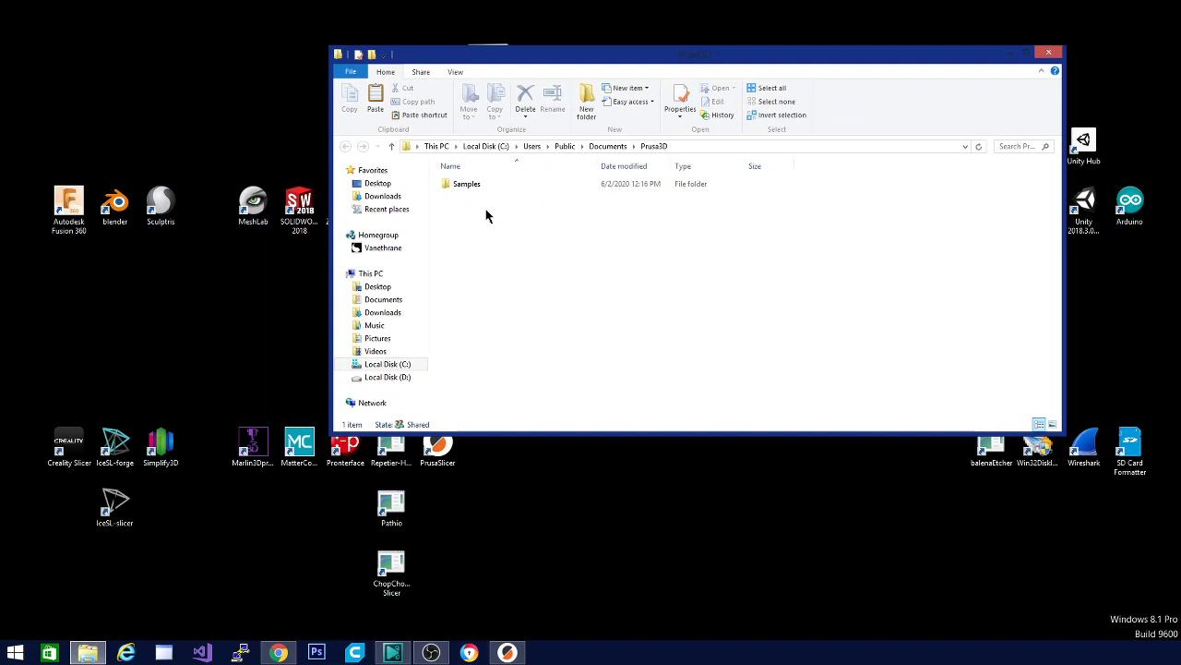
pyautogui.doubleClick(470, 187)
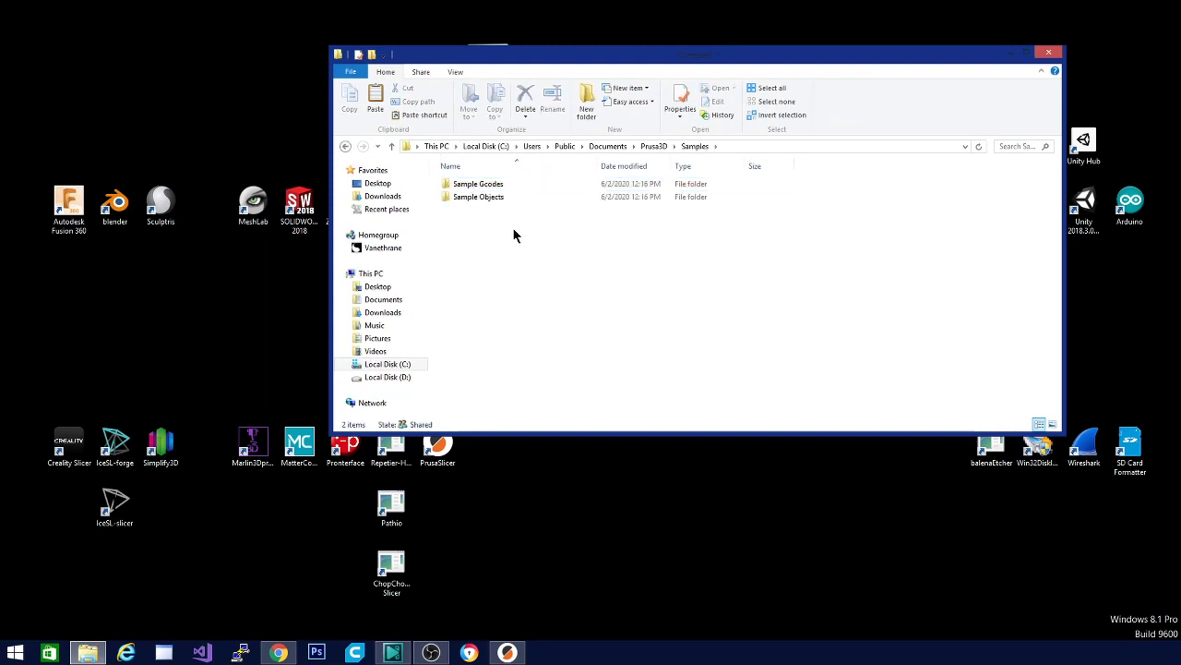
pyautogui.doubleClick(470, 198)
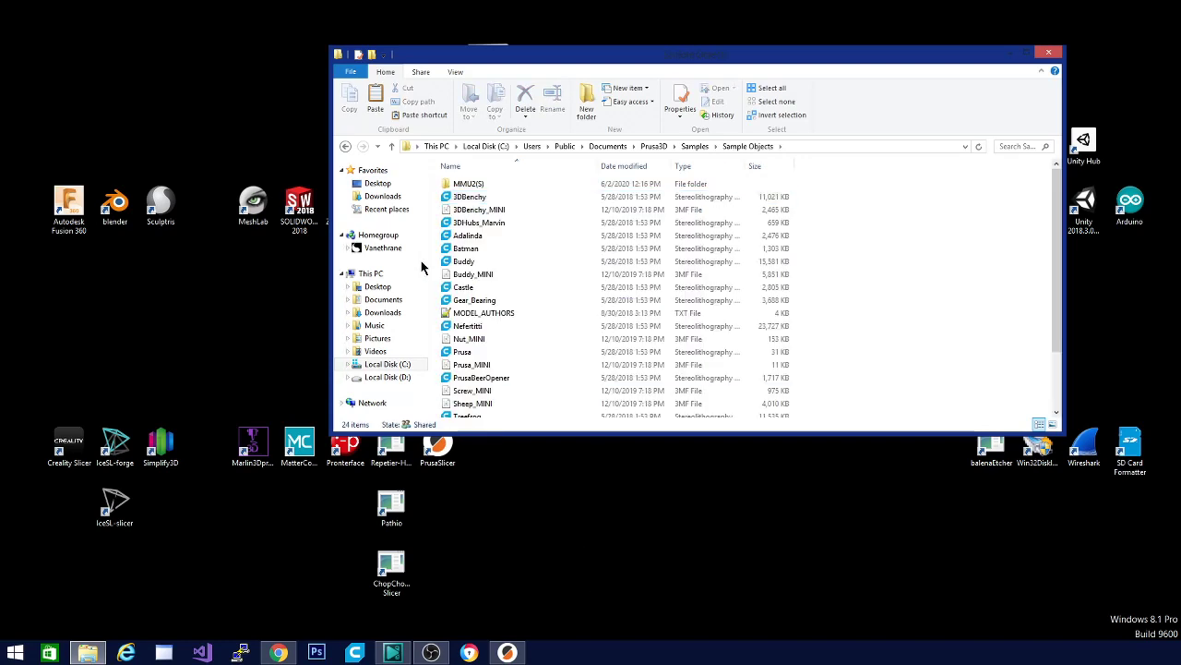
pyautogui.scroll(-2, 523, 338)
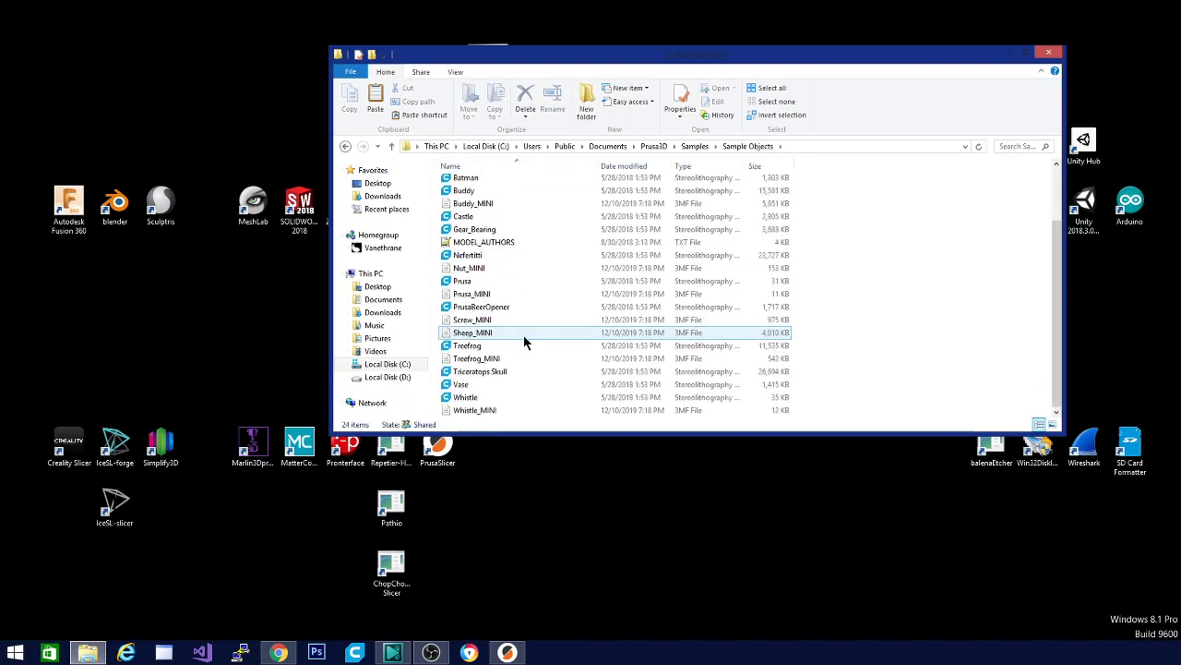
pyautogui.scroll(2, 523, 341)
pyautogui.scroll(-2, 526, 342)
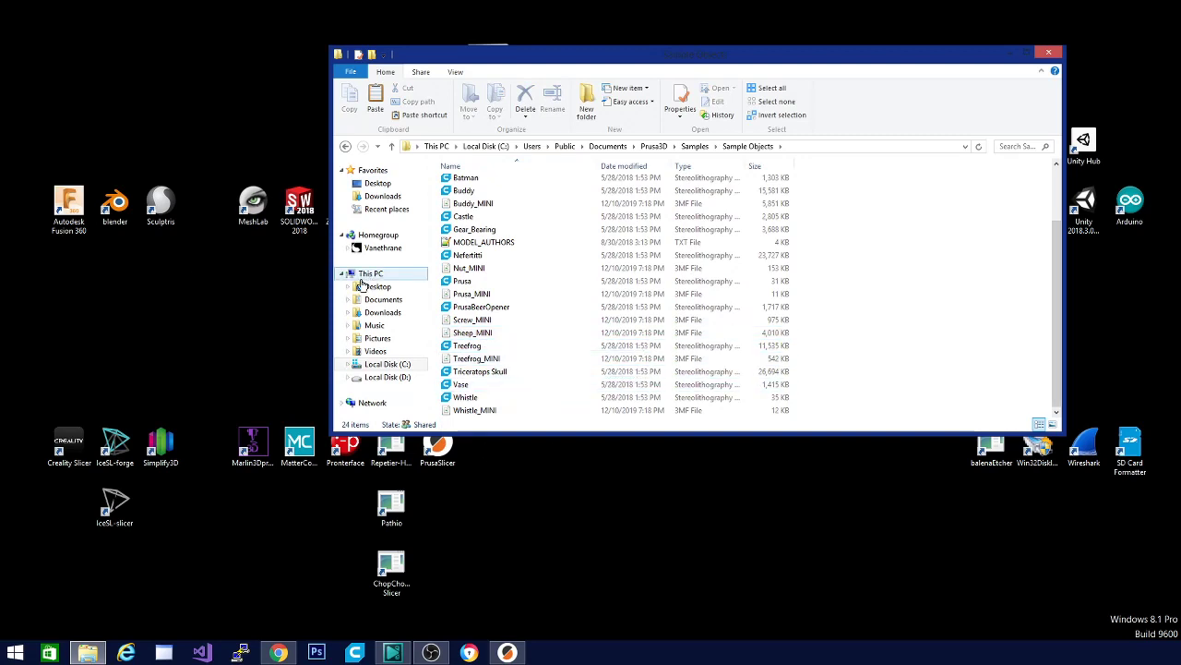
pyautogui.scroll(2, 539, 339)
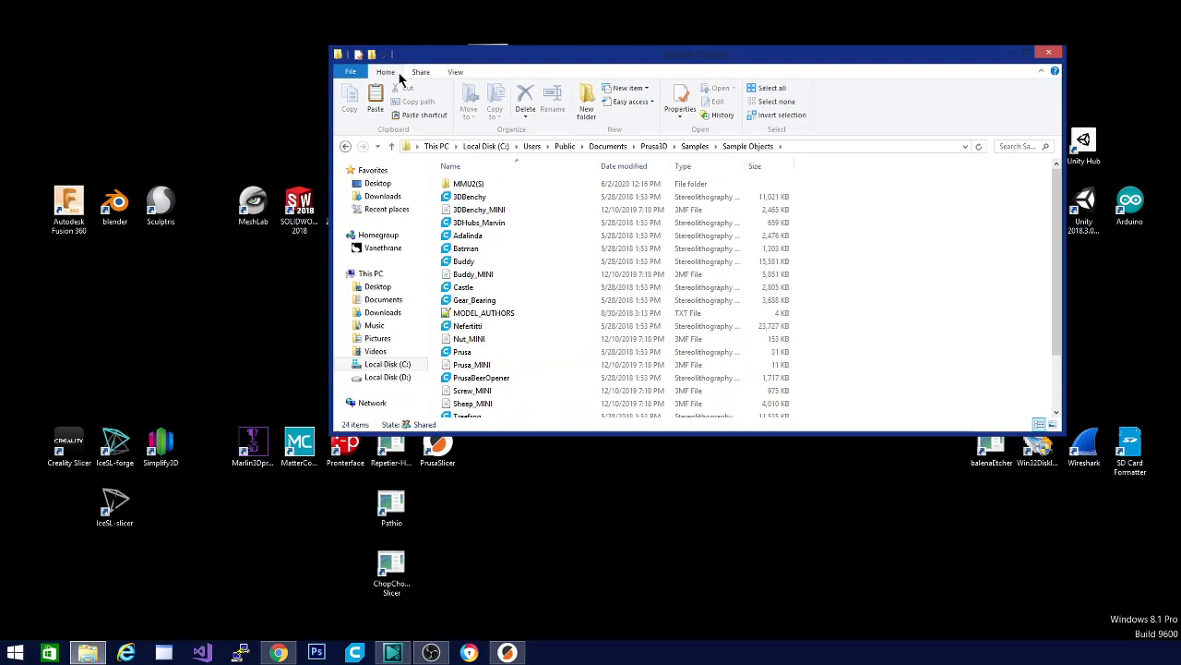
# - Browse the Sample Gcodes and MK3MMU2 folders, then return to Samples
pyautogui.click(694, 146)
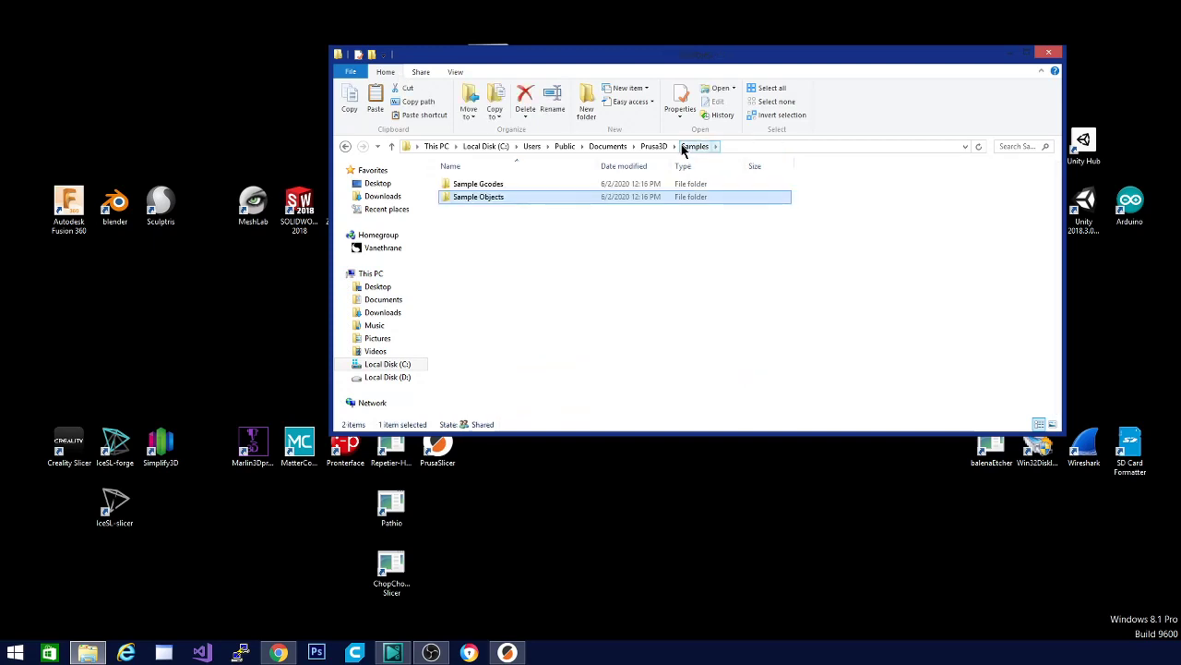
pyautogui.doubleClick(482, 184)
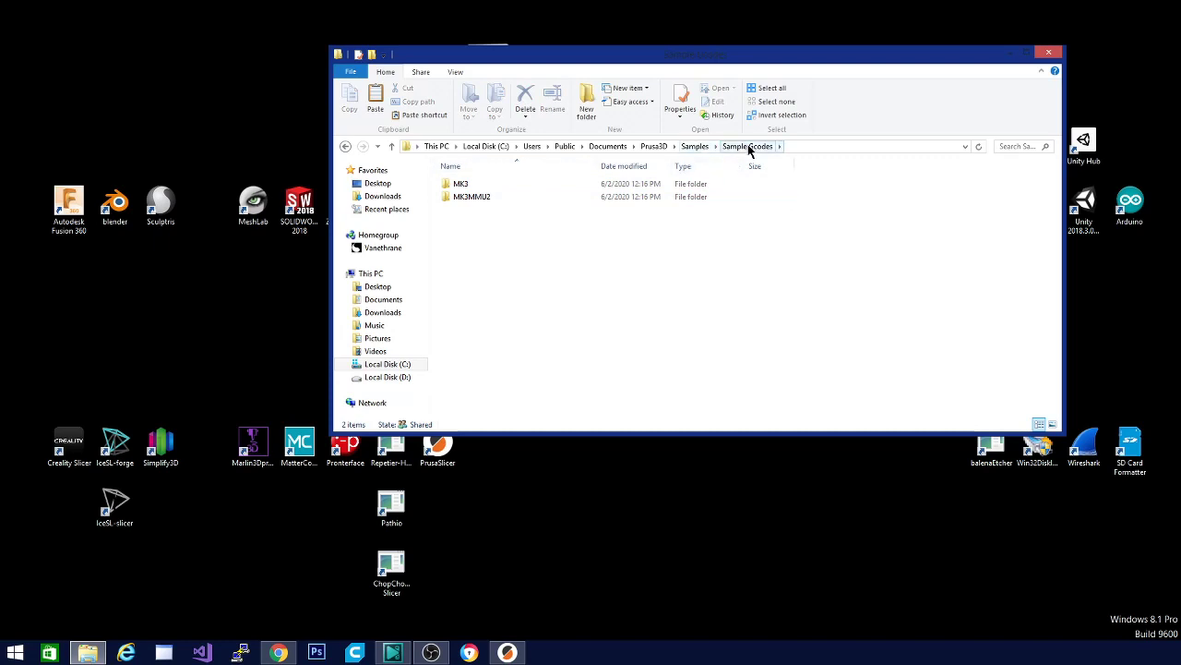
pyautogui.doubleClick(484, 197)
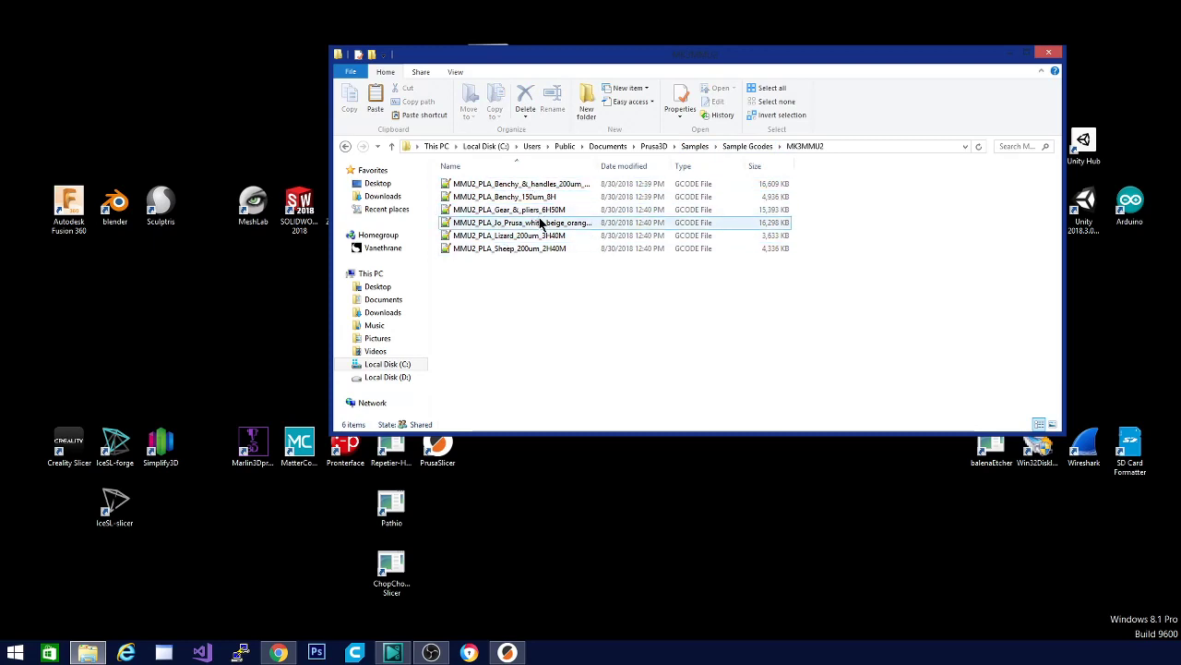
pyautogui.click(747, 146)
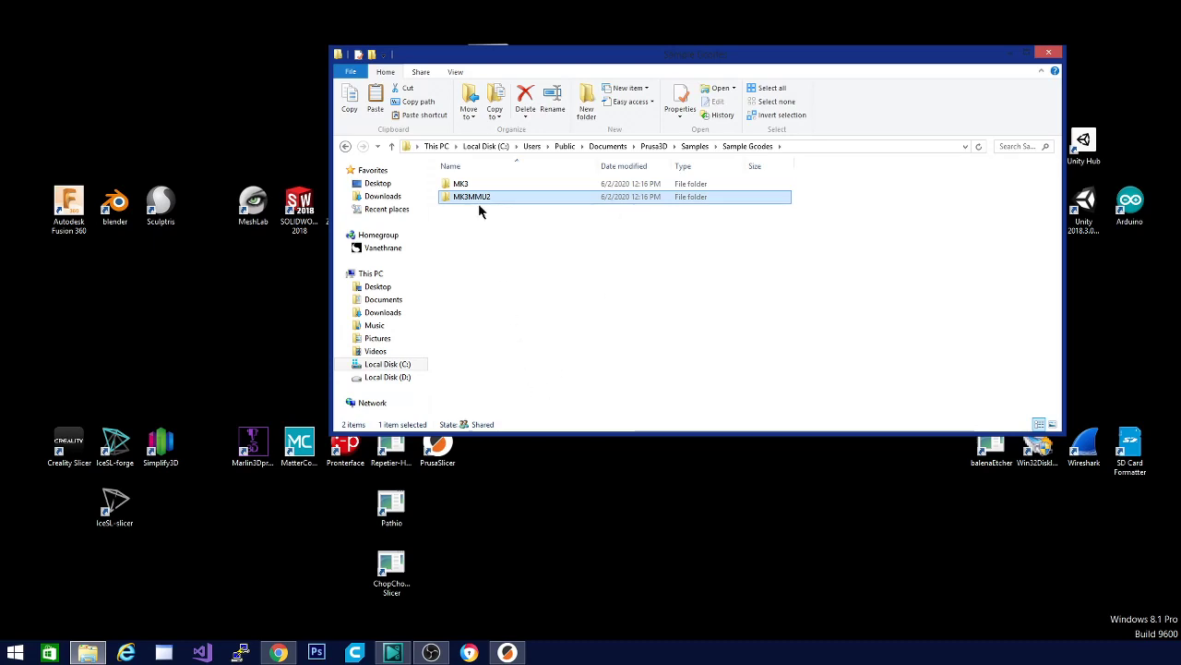
pyautogui.click(694, 146)
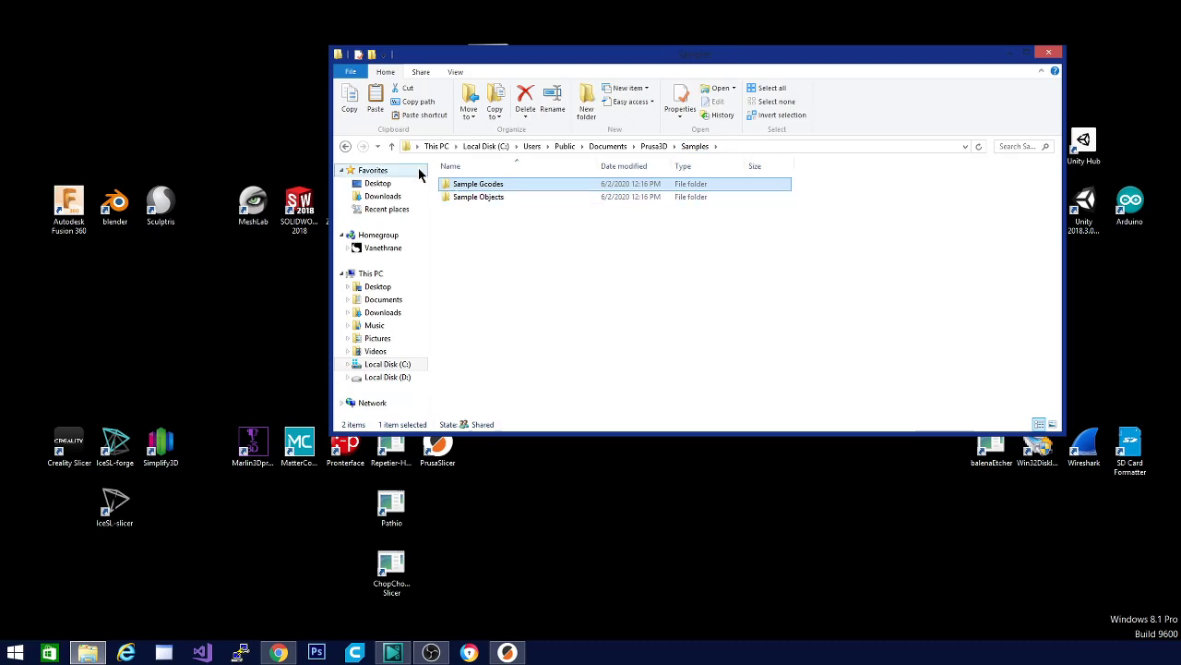
# - Reopen the Sample Objects folder and launch PrusaSlicer from the taskbar
pyautogui.doubleClick(479, 197)
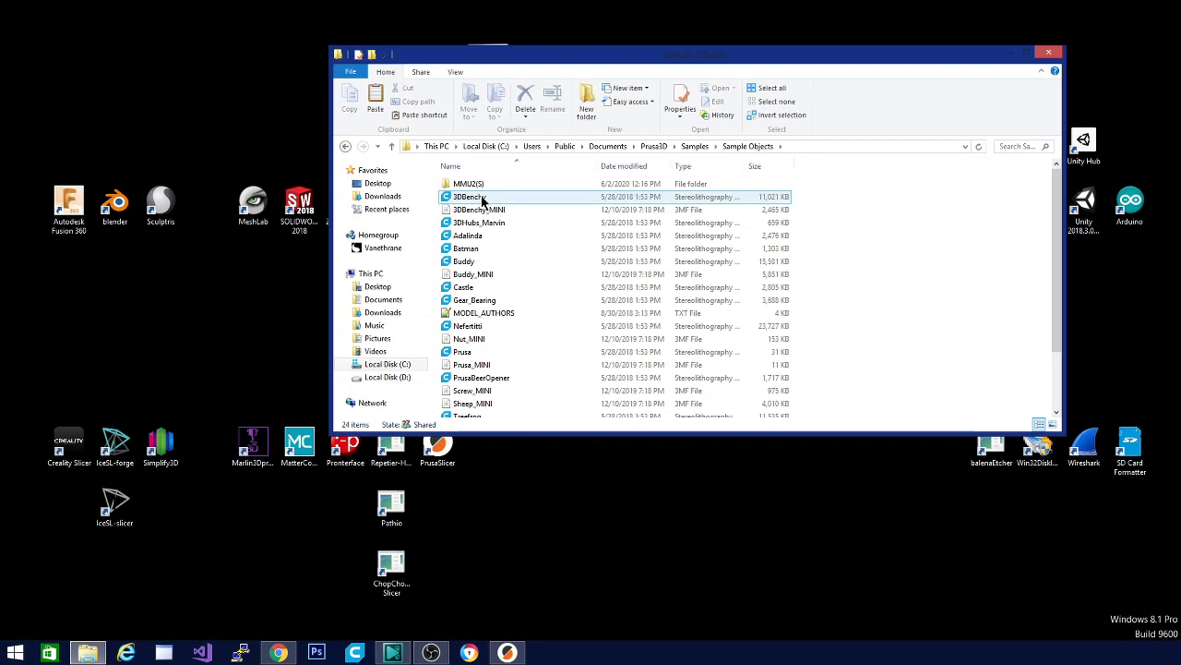
pyautogui.scroll(-2, 833, 343)
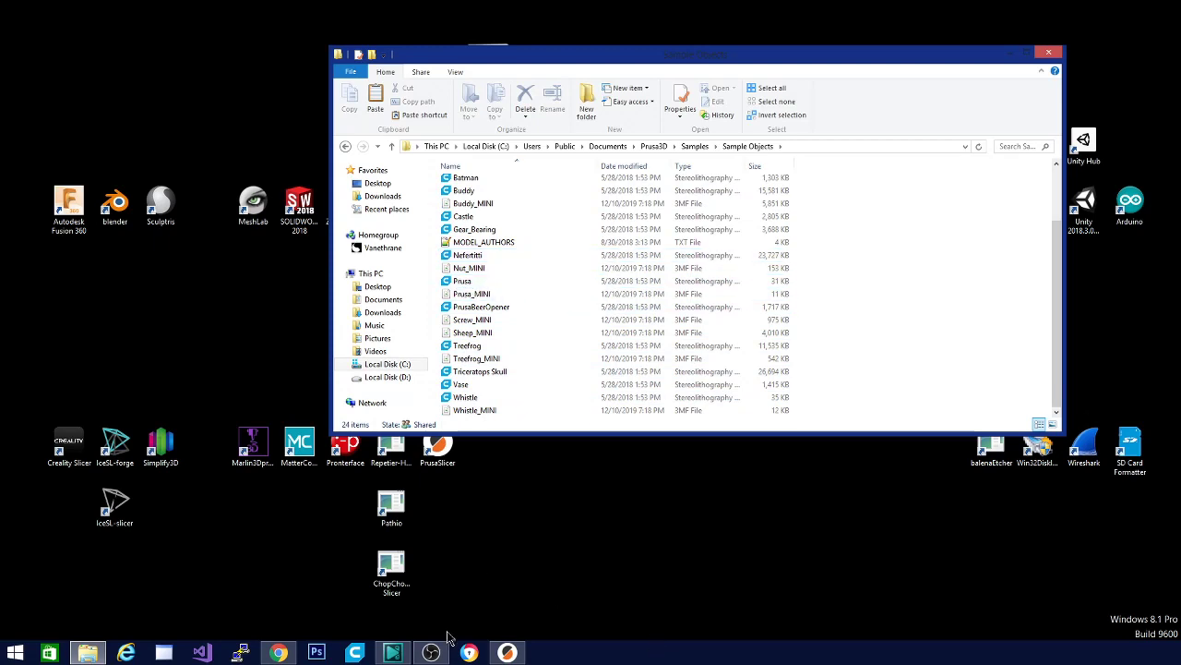
pyautogui.click(508, 653)
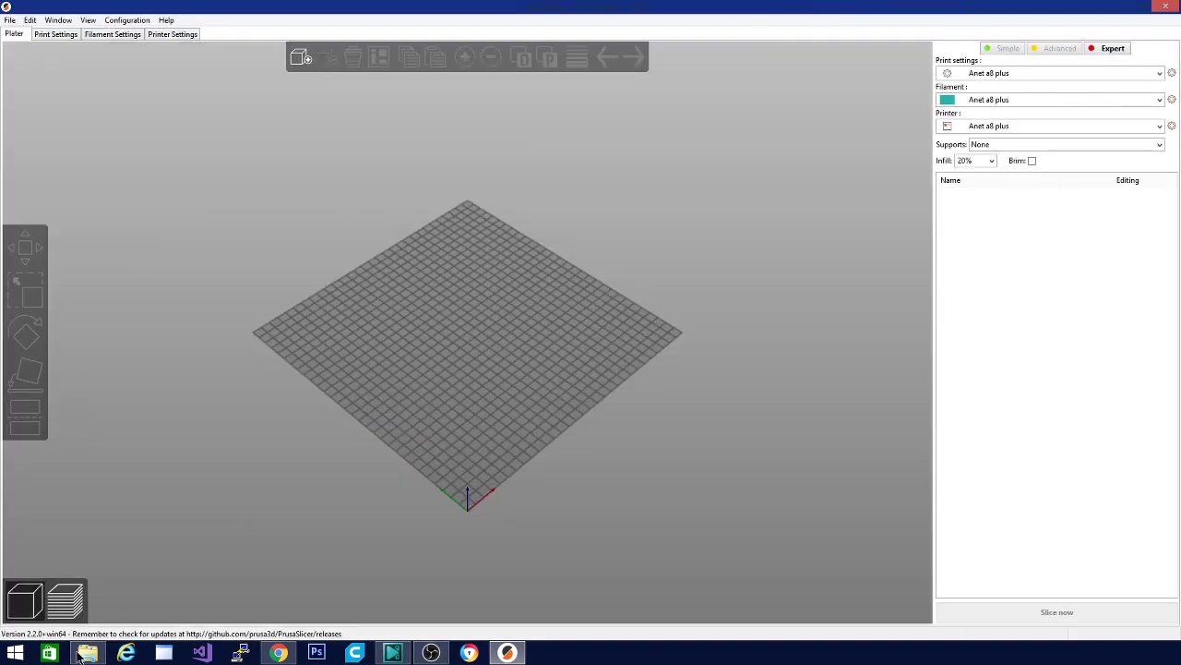
# - Test-load Prusa.stl onto the plate, delete it, and bring Explorer back
pyautogui.click(88, 652)
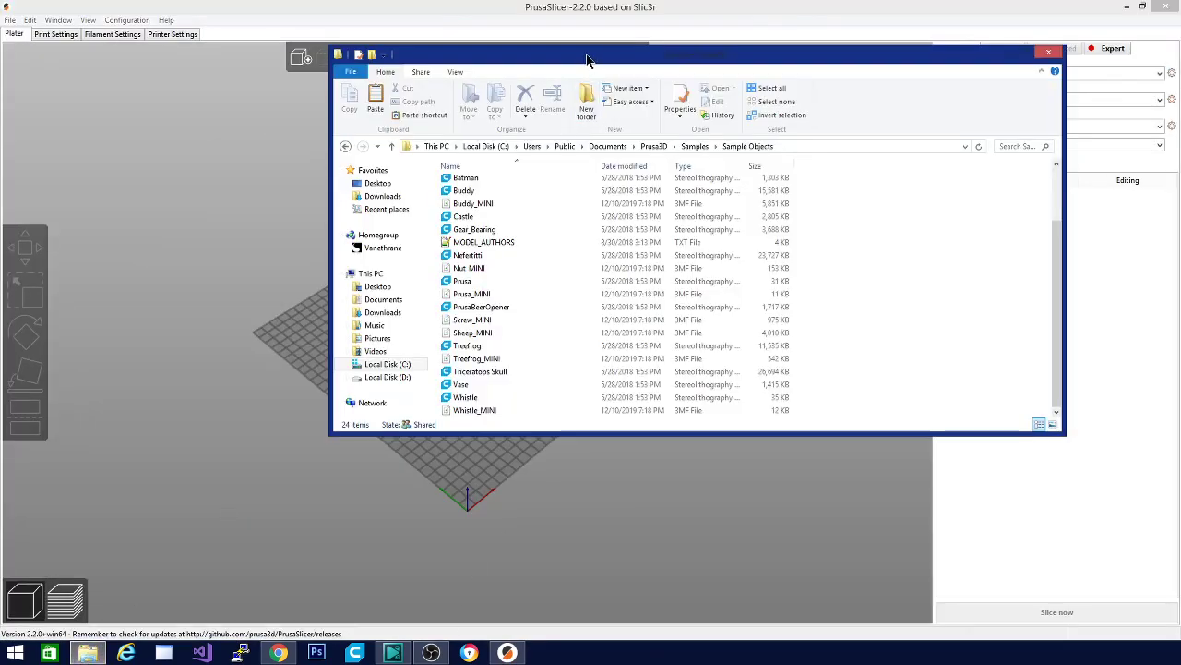
pyautogui.moveTo(592, 54); pyautogui.dragTo(855, 153)
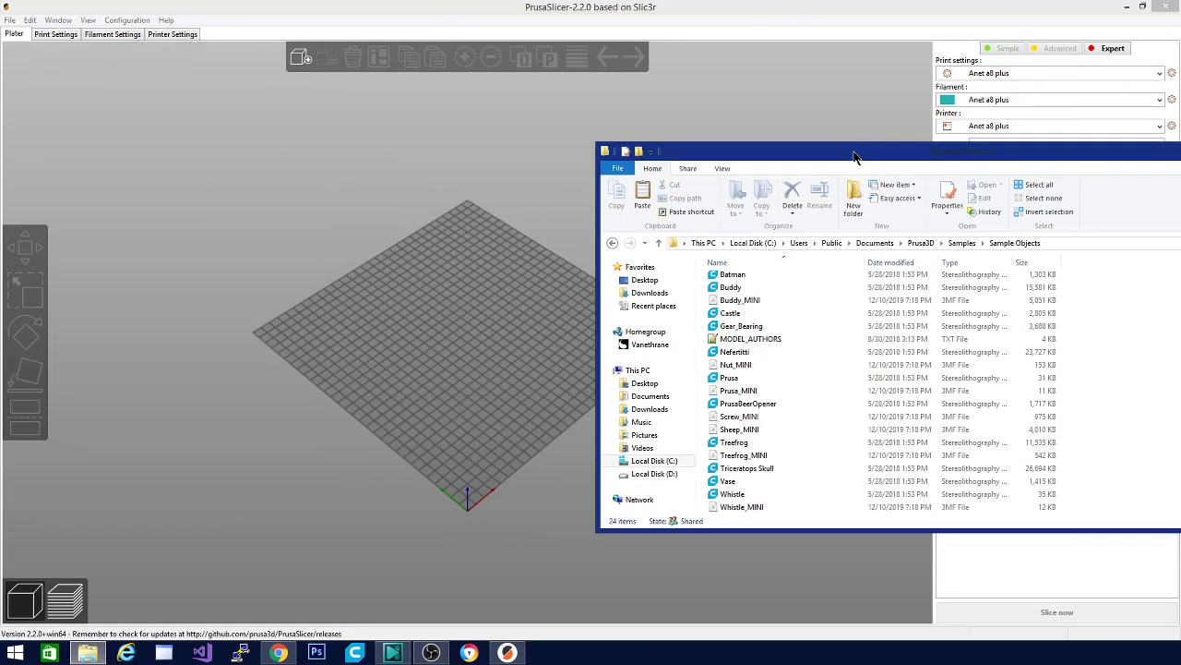
pyautogui.click(742, 378)
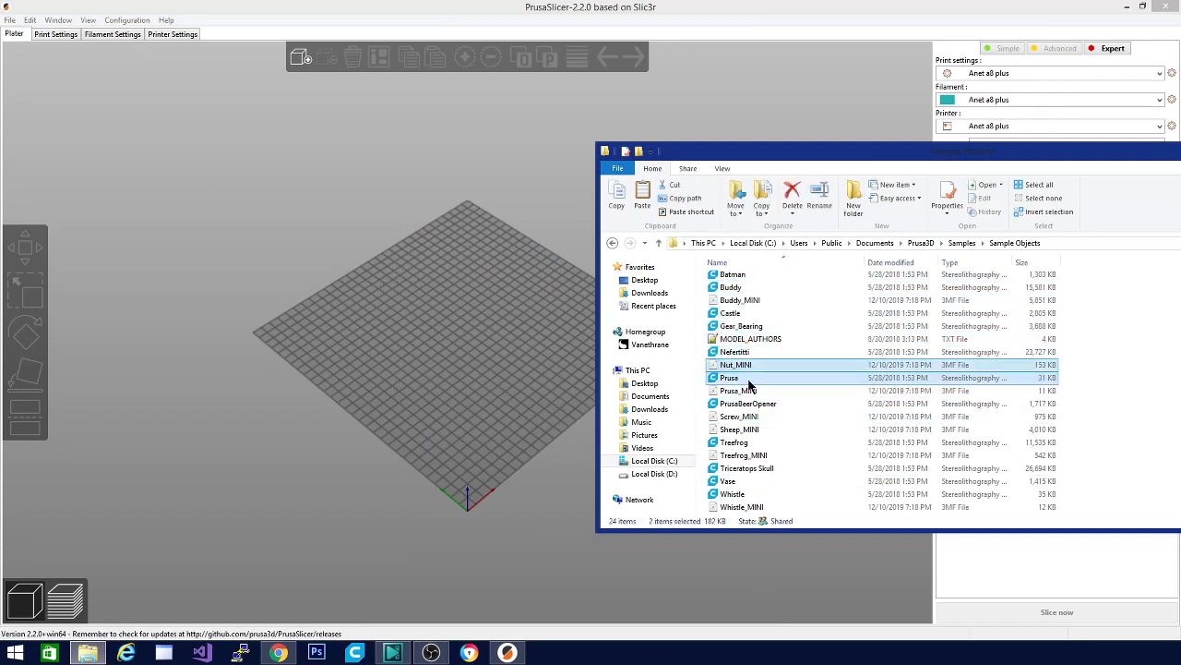
pyautogui.moveTo(737, 379); pyautogui.dragTo(554, 466)
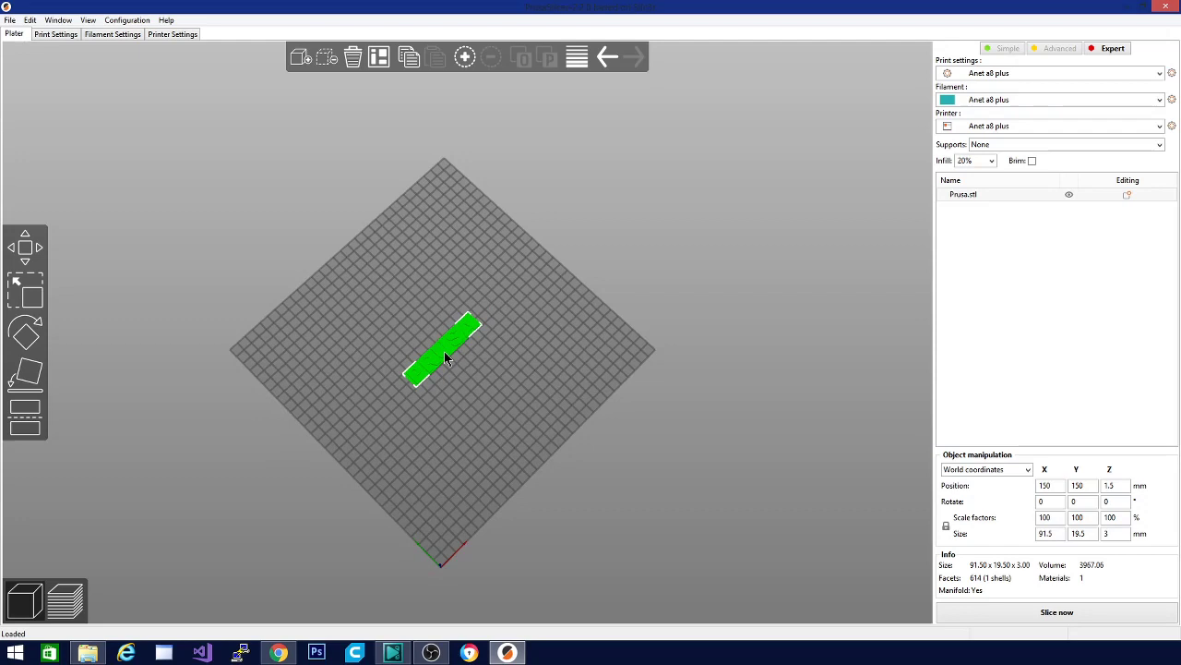
pyautogui.press('Delete')
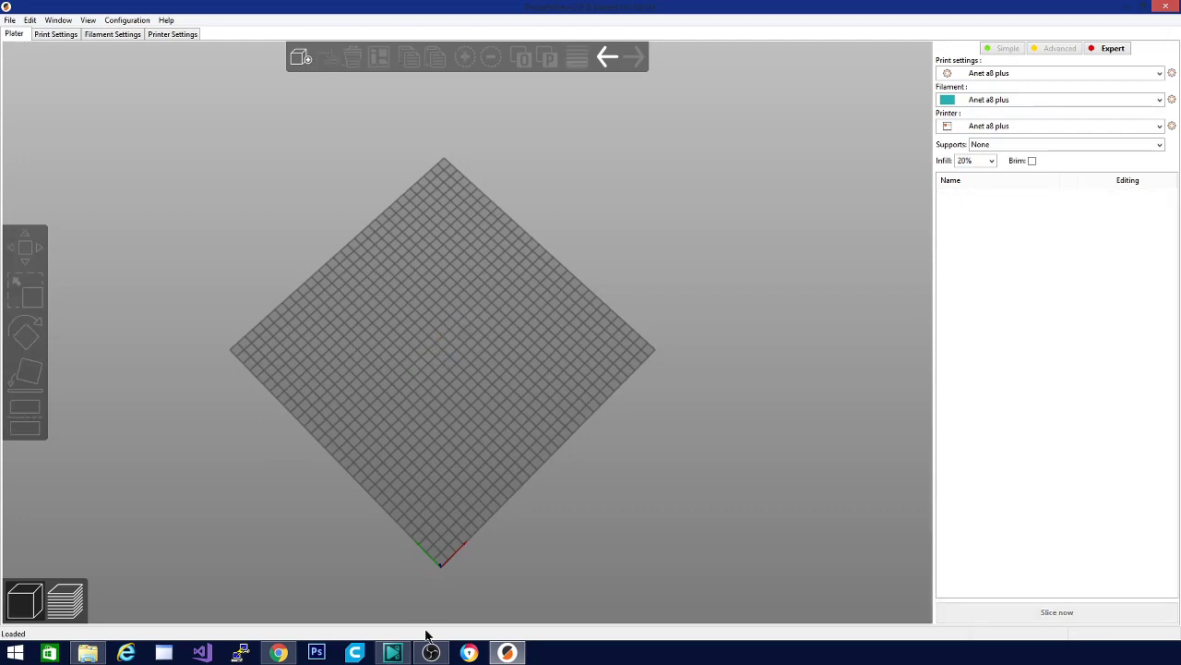
pyautogui.click(87, 653)
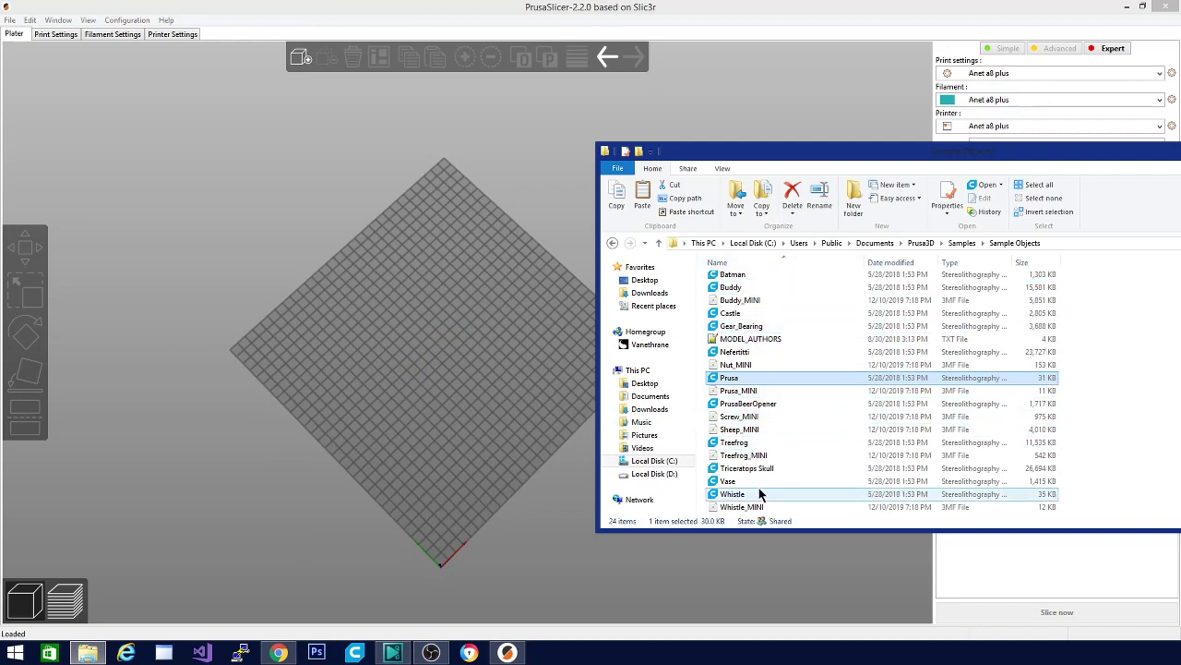
# - Load Buddy_MINI.3mf onto the bed and view it from a low angle
pyautogui.moveTo(744, 303); pyautogui.dragTo(423, 355)
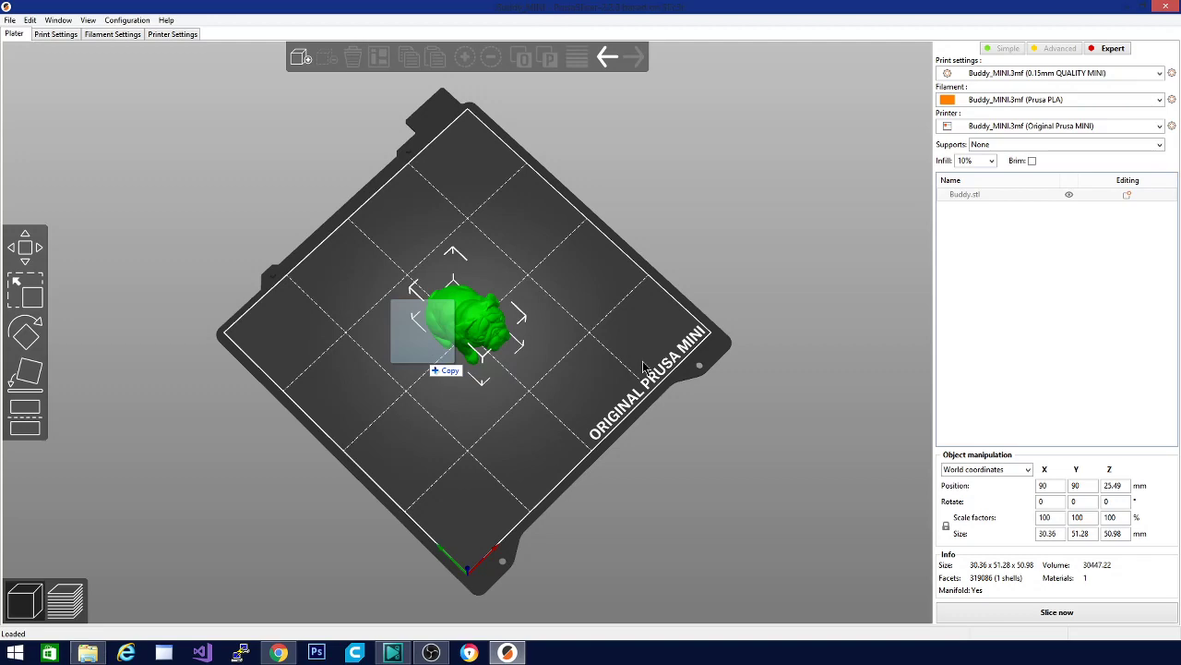
pyautogui.moveTo(755, 404); pyautogui.dragTo(680, 430)
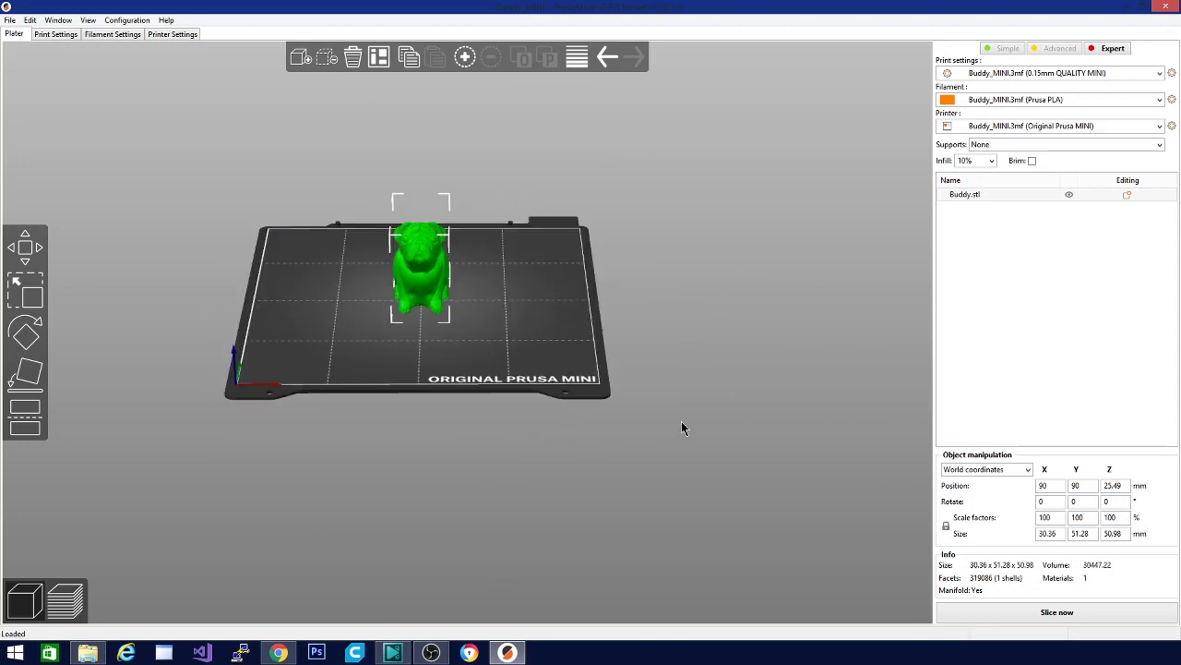
pyautogui.scroll(4, 622, 482)
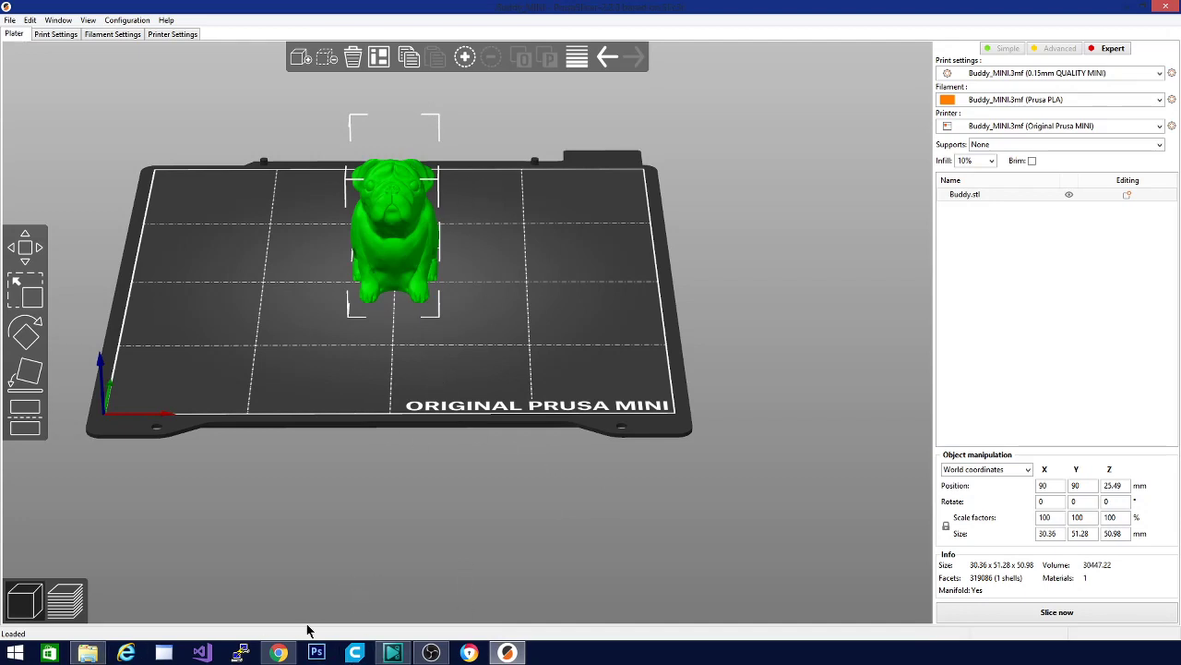
# - Add Whistle_MINI.3mf, delete the Buddy model, and orbit around the whistle
pyautogui.click(87, 653)
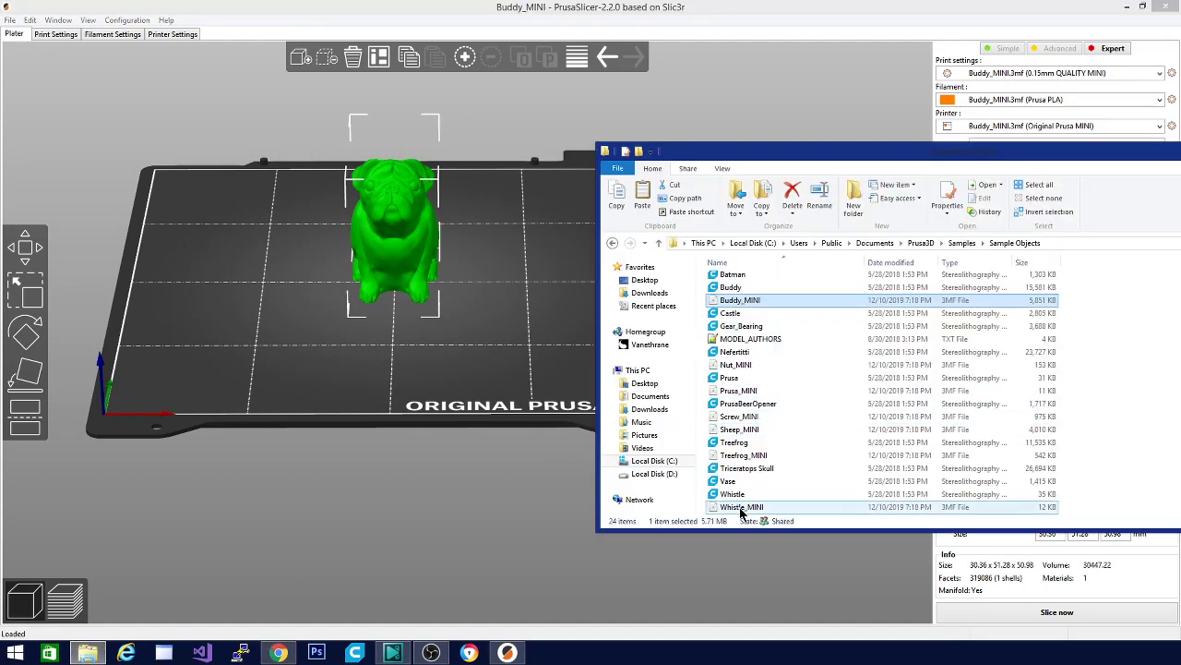
pyautogui.moveTo(741, 510); pyautogui.dragTo(482, 297)
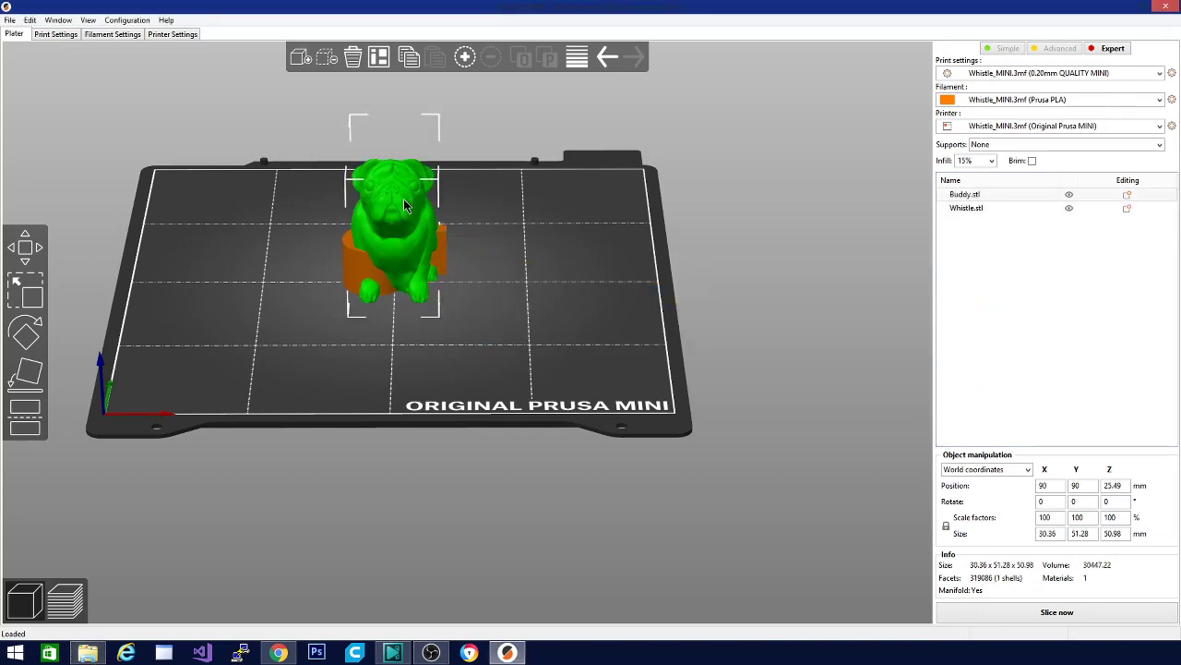
pyautogui.press('Delete')
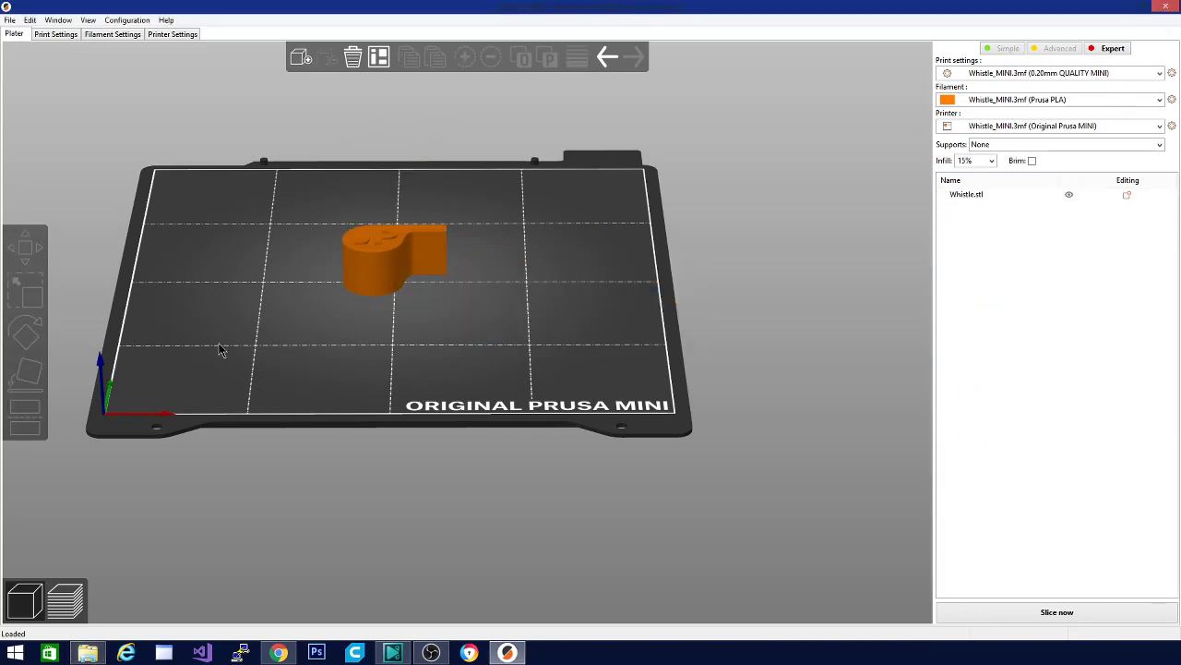
pyautogui.moveTo(344, 300); pyautogui.dragTo(394, 353, button='middle')
pyautogui.moveTo(394, 355); pyautogui.dragTo(401, 439)
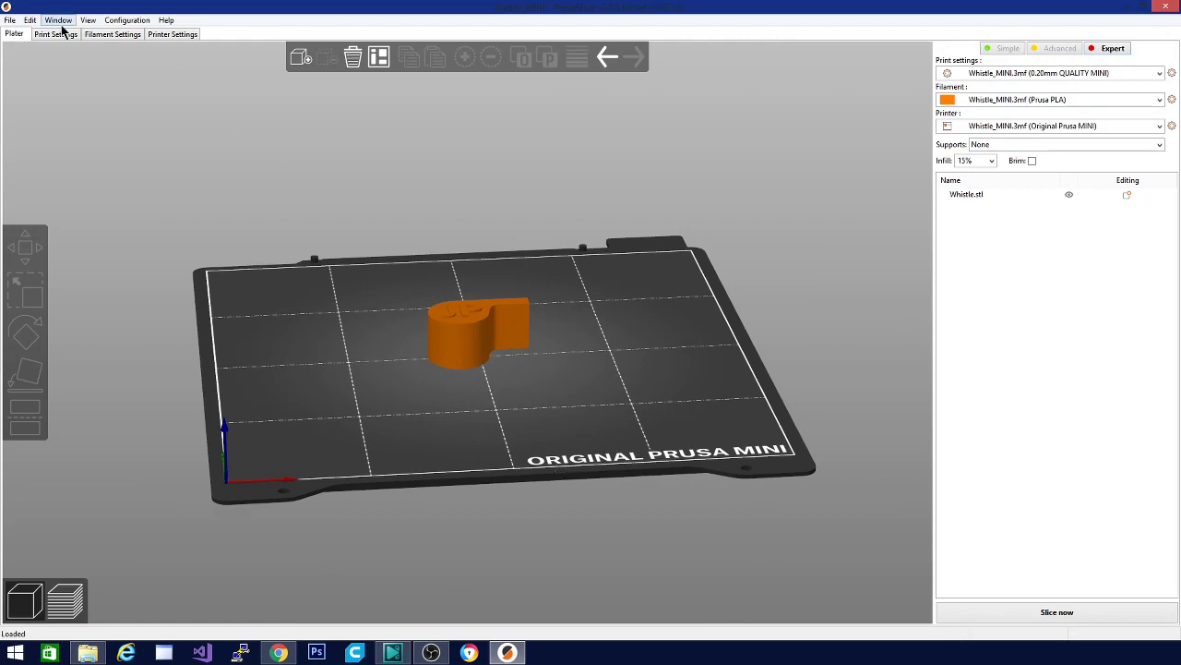
pyautogui.click(162, 37)
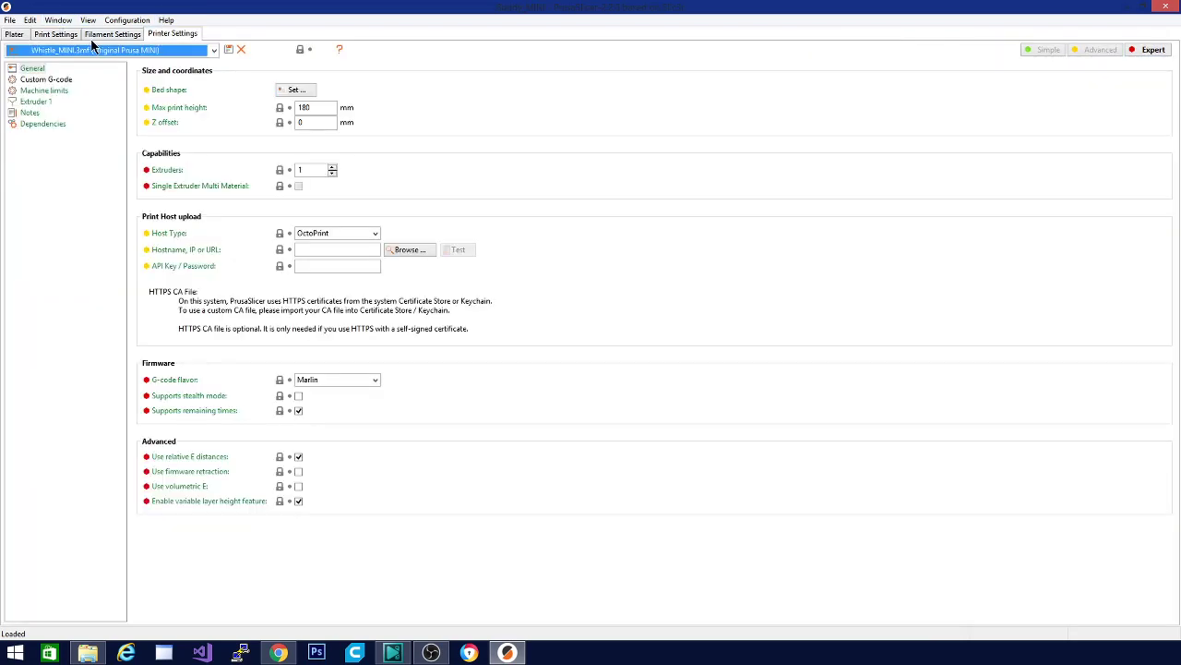
pyautogui.click(42, 80)
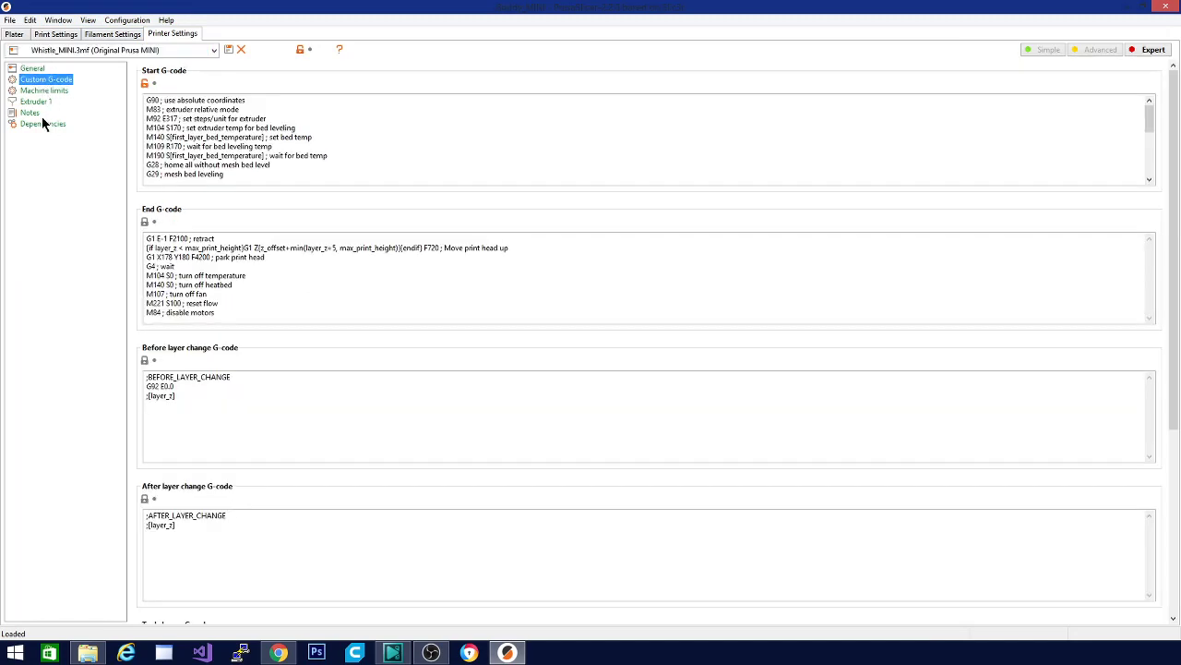
pyautogui.click(57, 34)
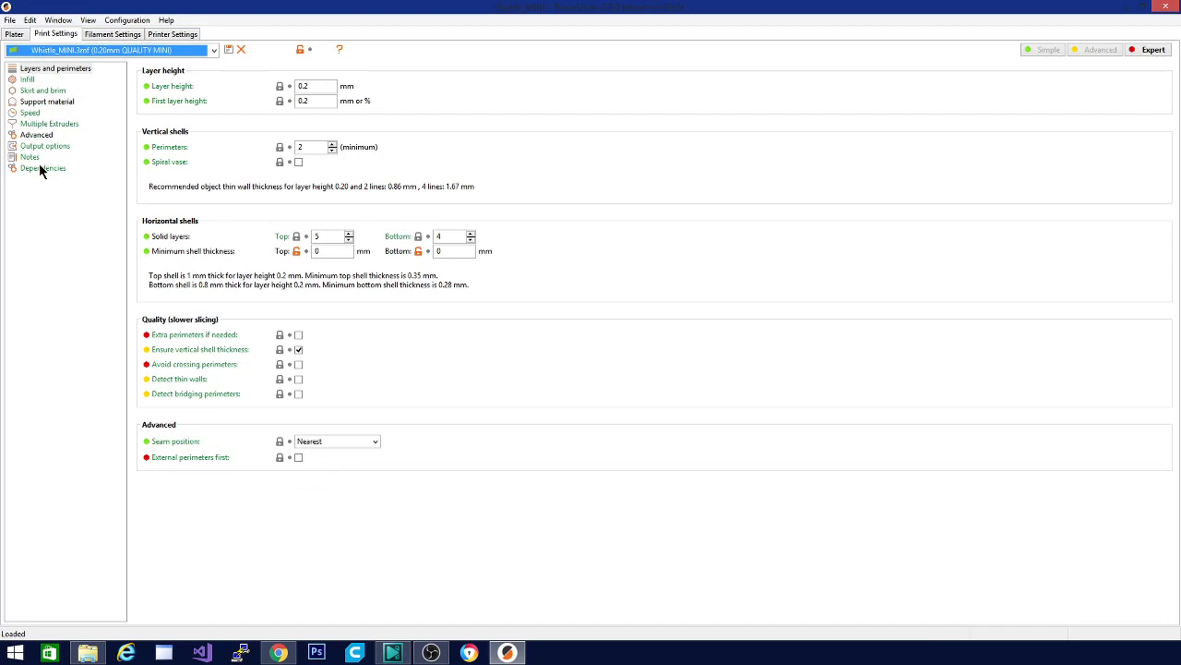
pyautogui.click(42, 145)
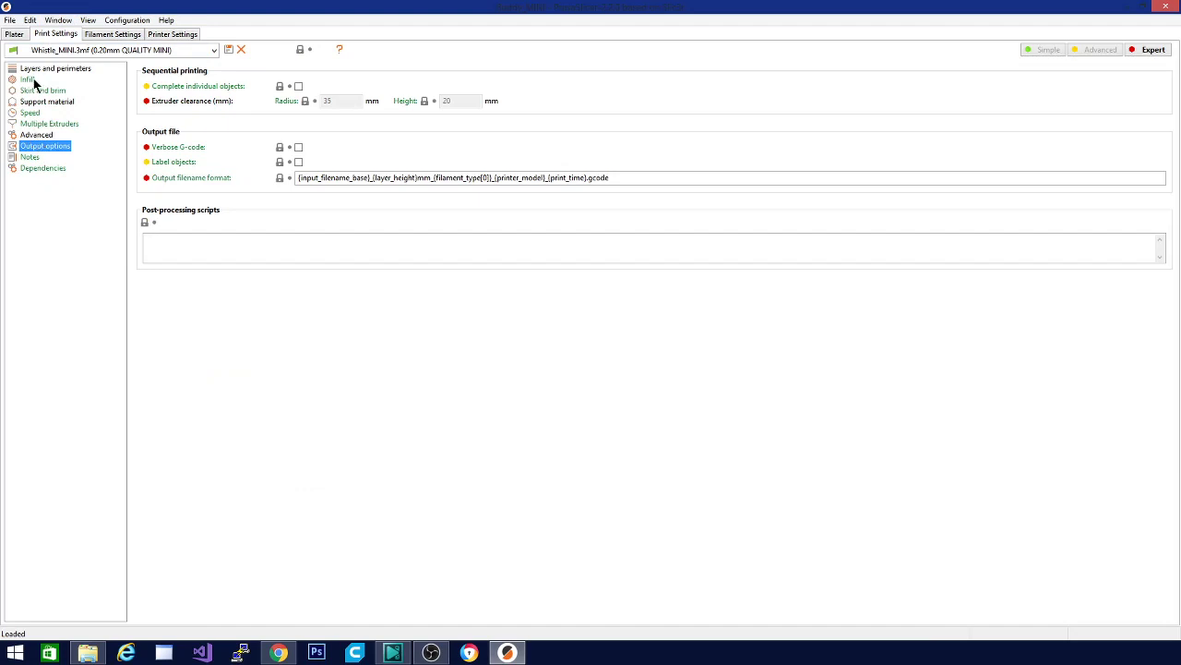
pyautogui.click(35, 137)
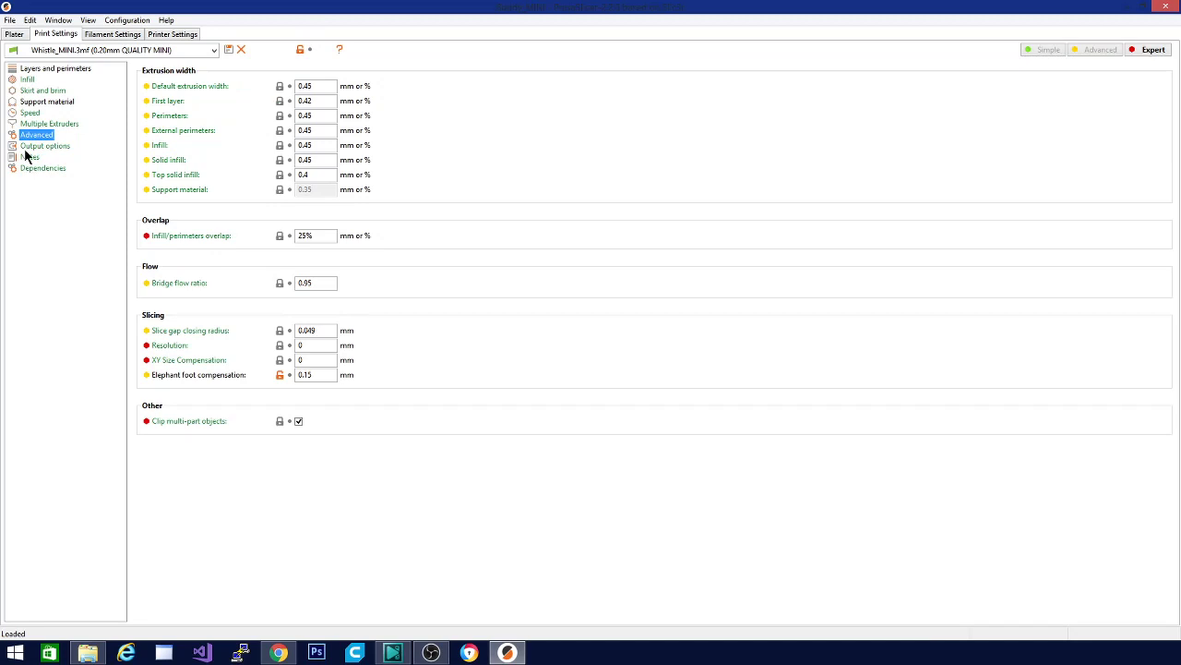
pyautogui.click(26, 151)
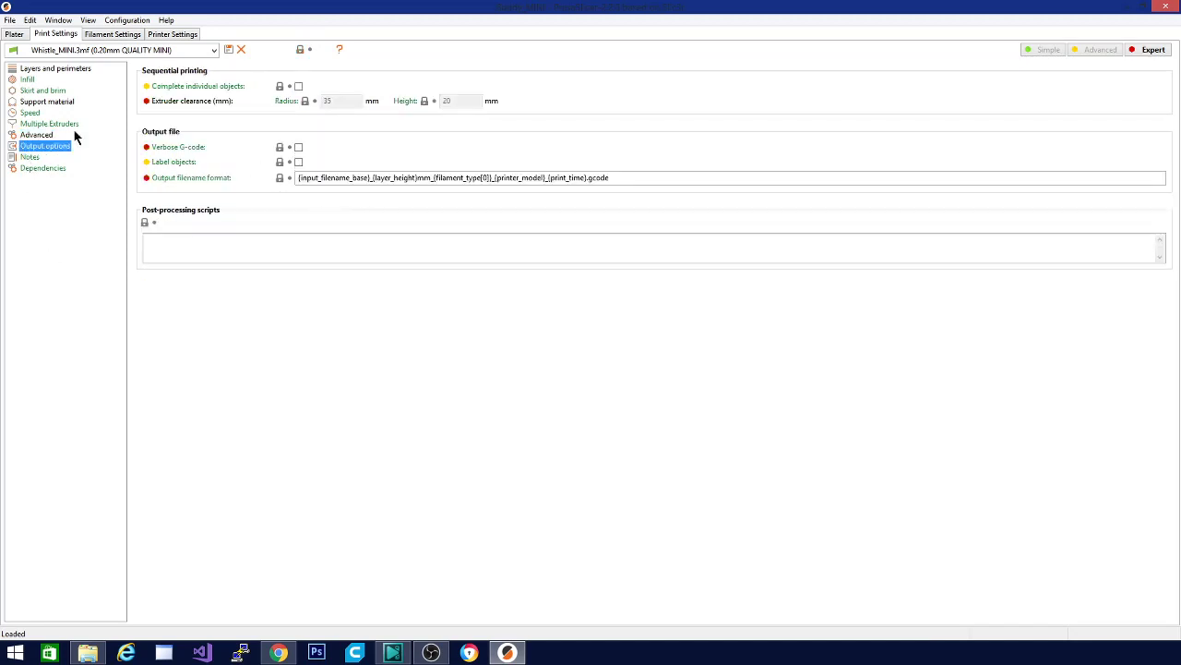
# - Delete the whistle model from the Original Prusa MINI bed
pyautogui.click(14, 34)
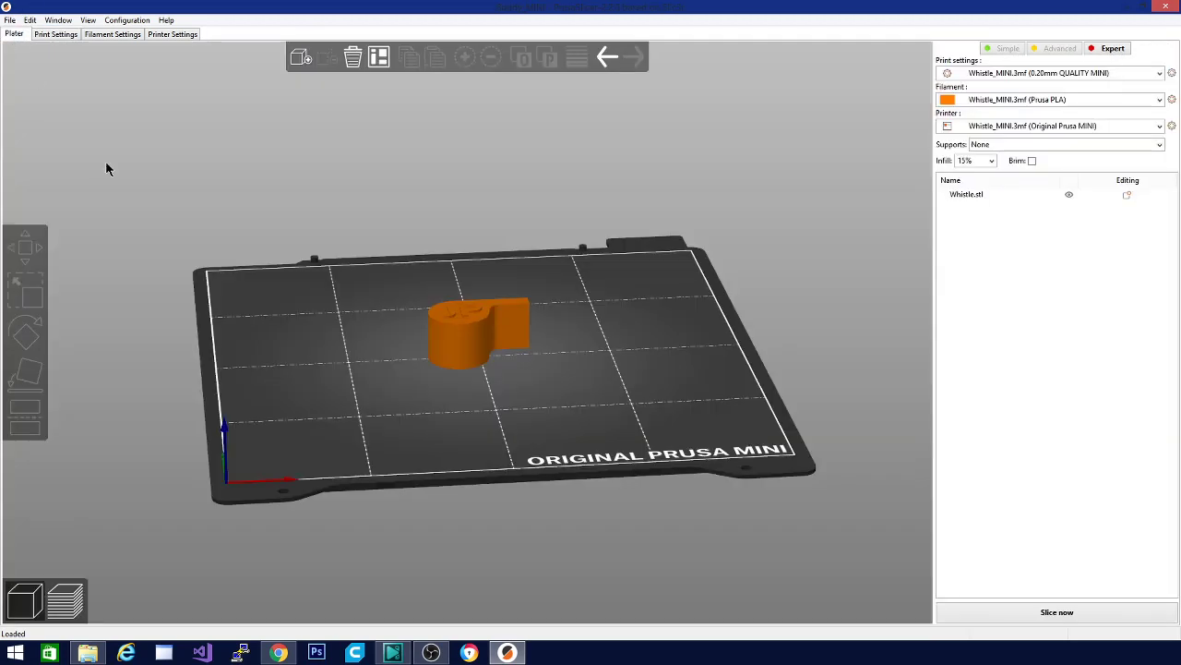
pyautogui.click(478, 334)
pyautogui.press('Delete')
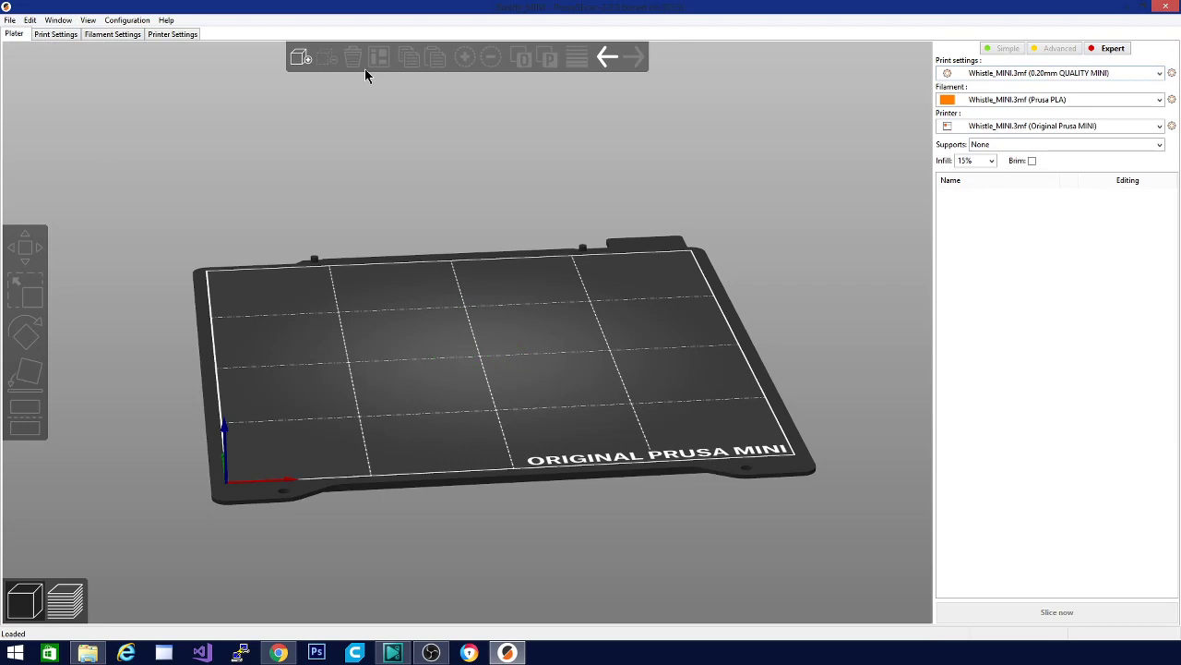
pyautogui.click(10, 21)
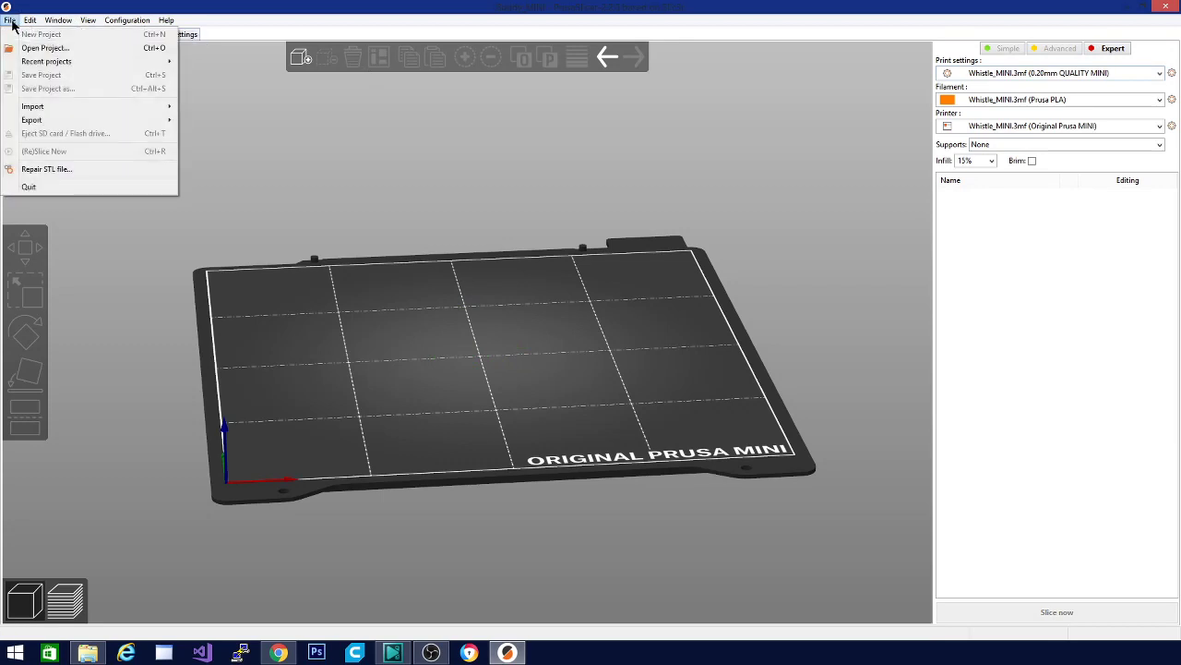
pyautogui.click(37, 19)
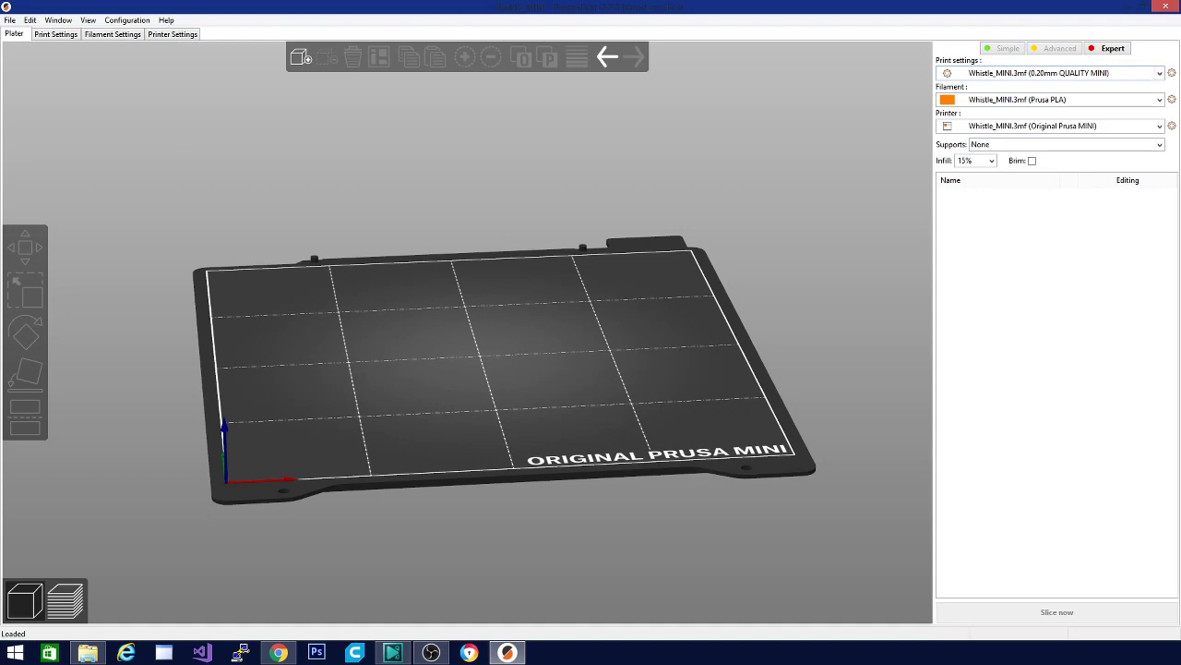
pyautogui.click(1160, 73)
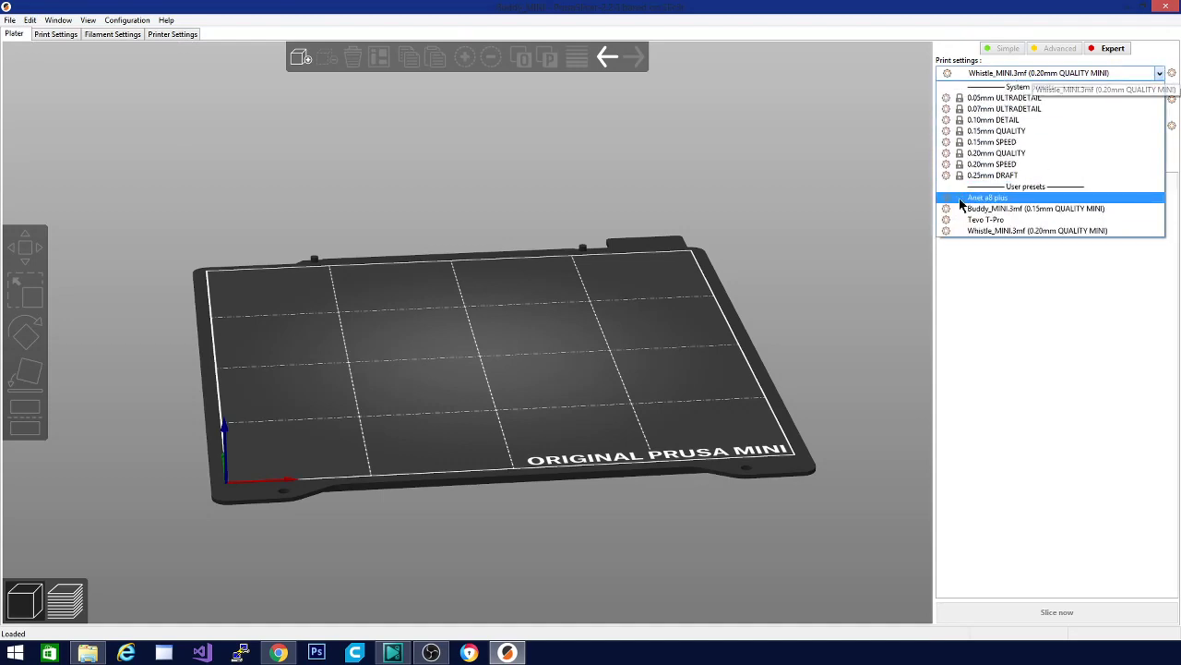
# - Use Tevo T-Pro print preset; set filament first-layer extruder 210, bed 50 (both layers)
pyautogui.click(994, 222)
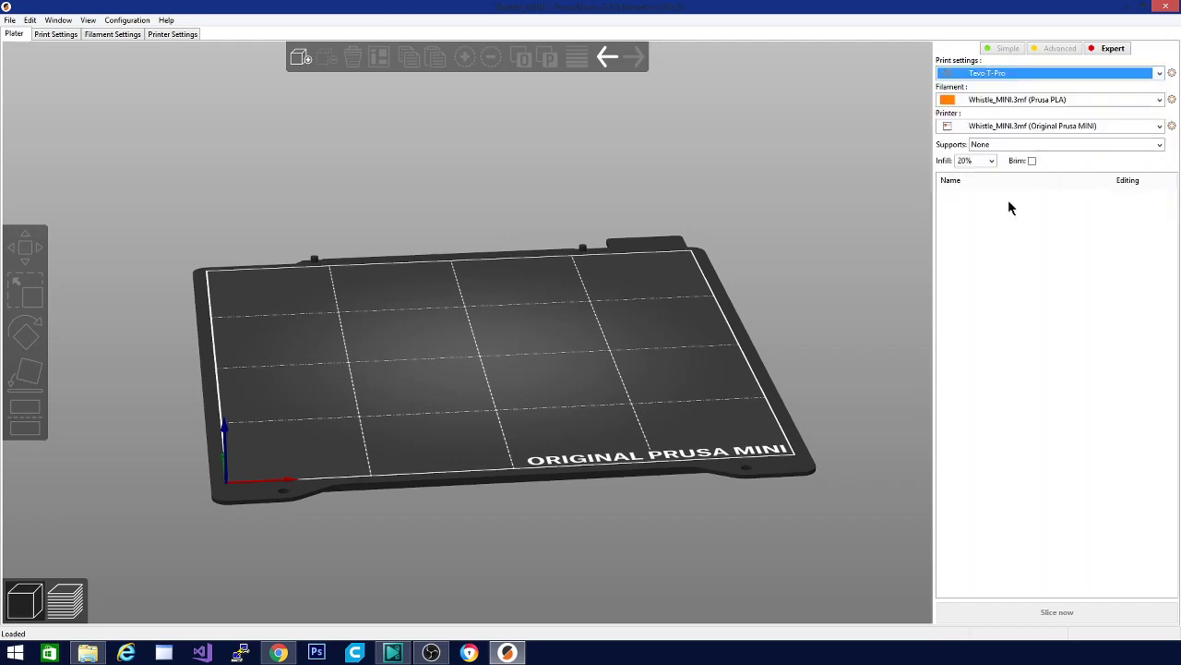
pyautogui.click(1172, 98)
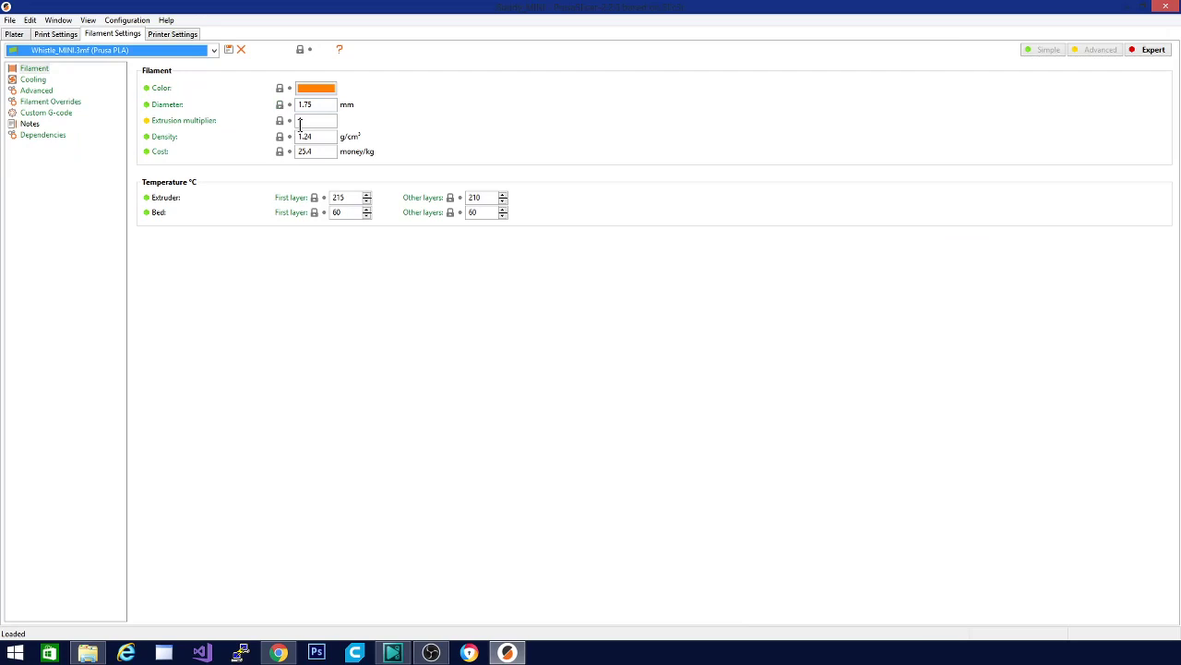
pyautogui.doubleClick(338, 197)
pyautogui.write('210')
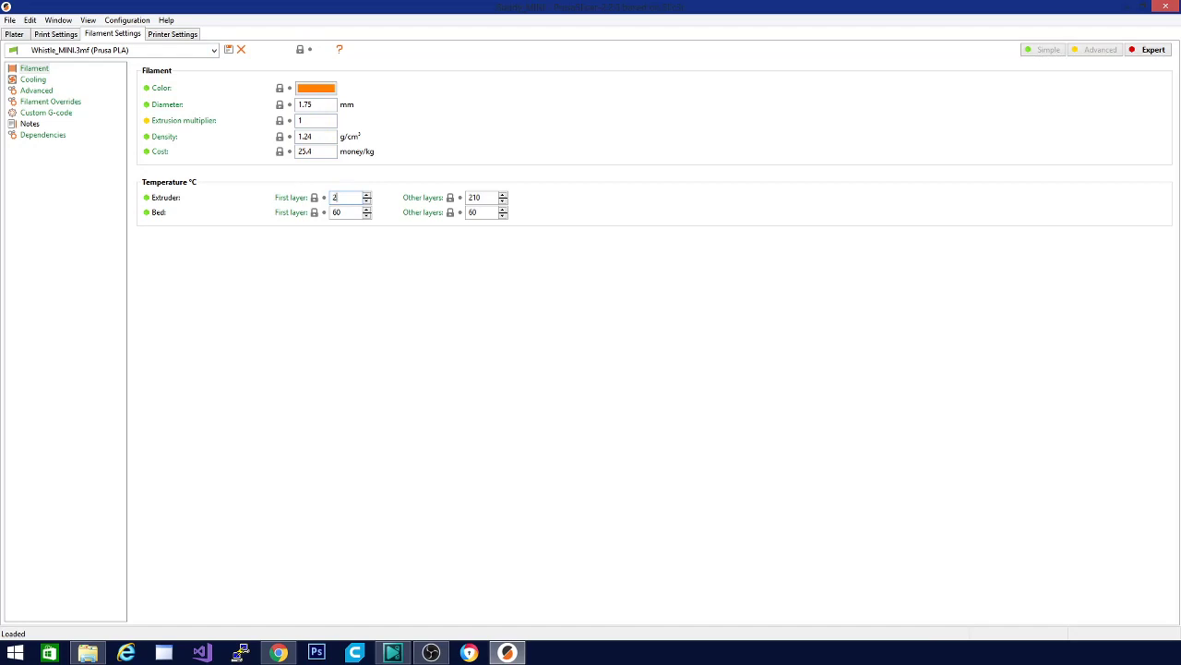
pyautogui.doubleClick(351, 216)
pyautogui.write('50')
pyautogui.press('Tab')
pyautogui.write('50')
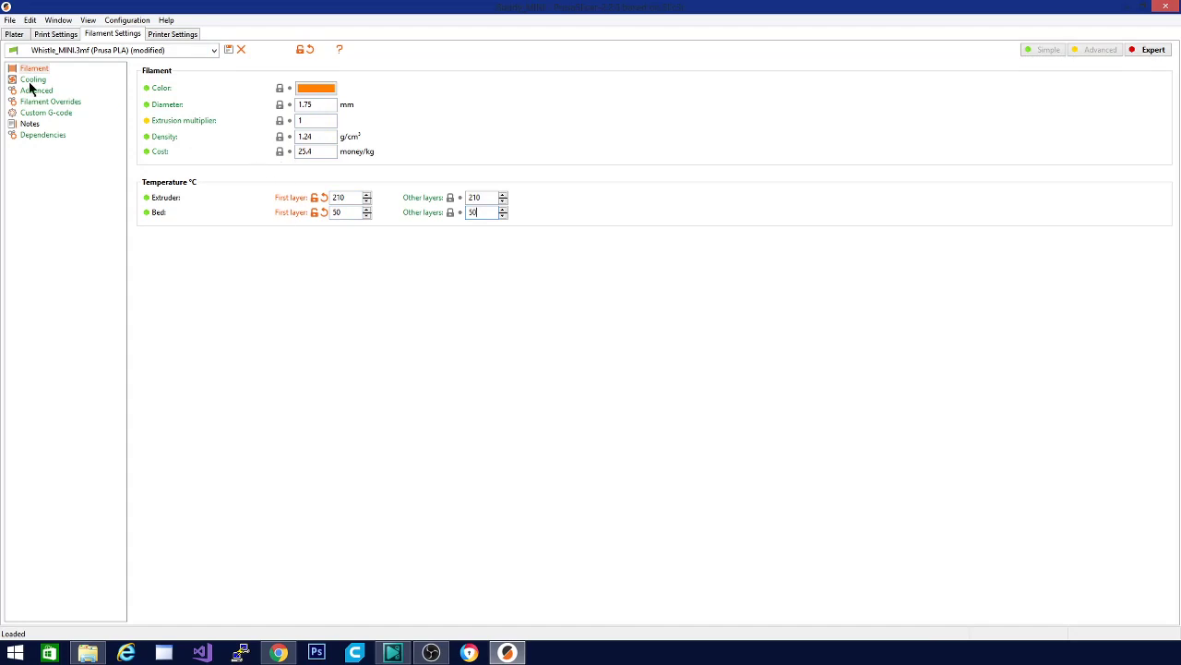
# - Review the filament Cooling and Advanced settings pages
pyautogui.click(29, 84)
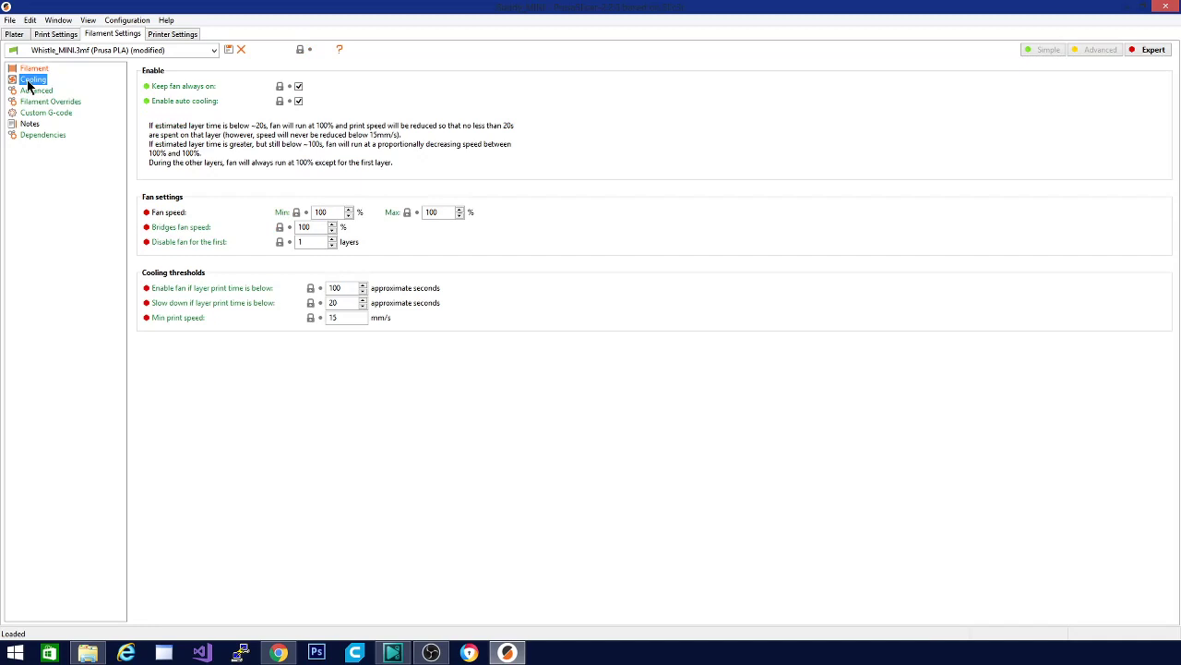
pyautogui.click(37, 90)
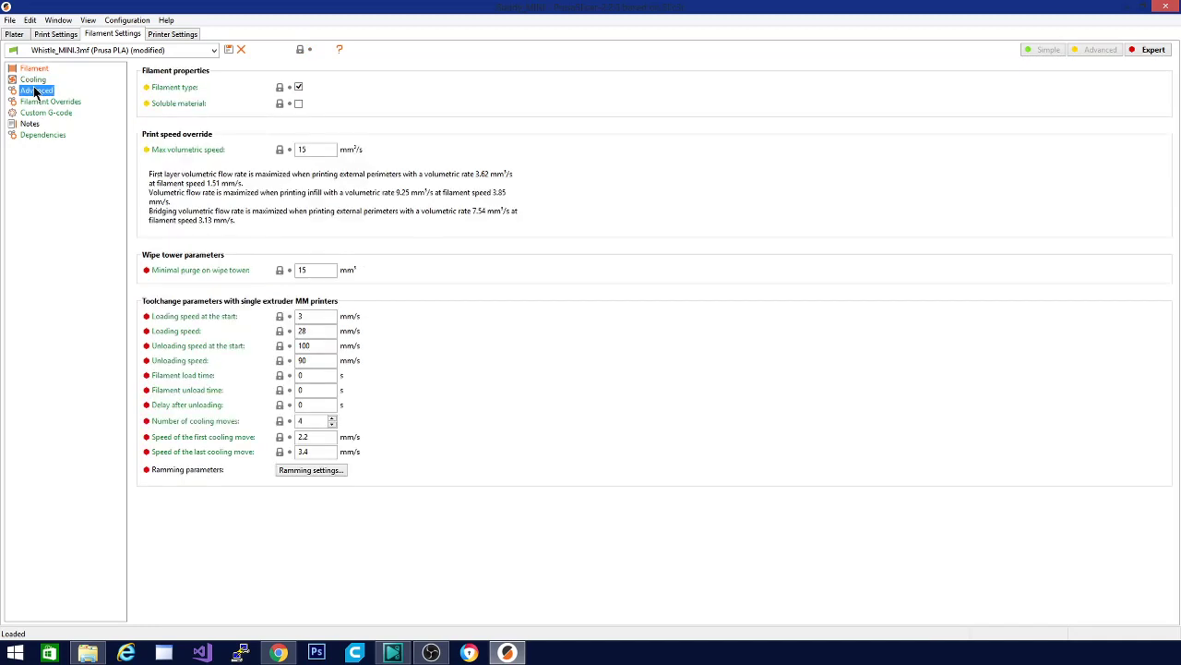
pyautogui.click(29, 20)
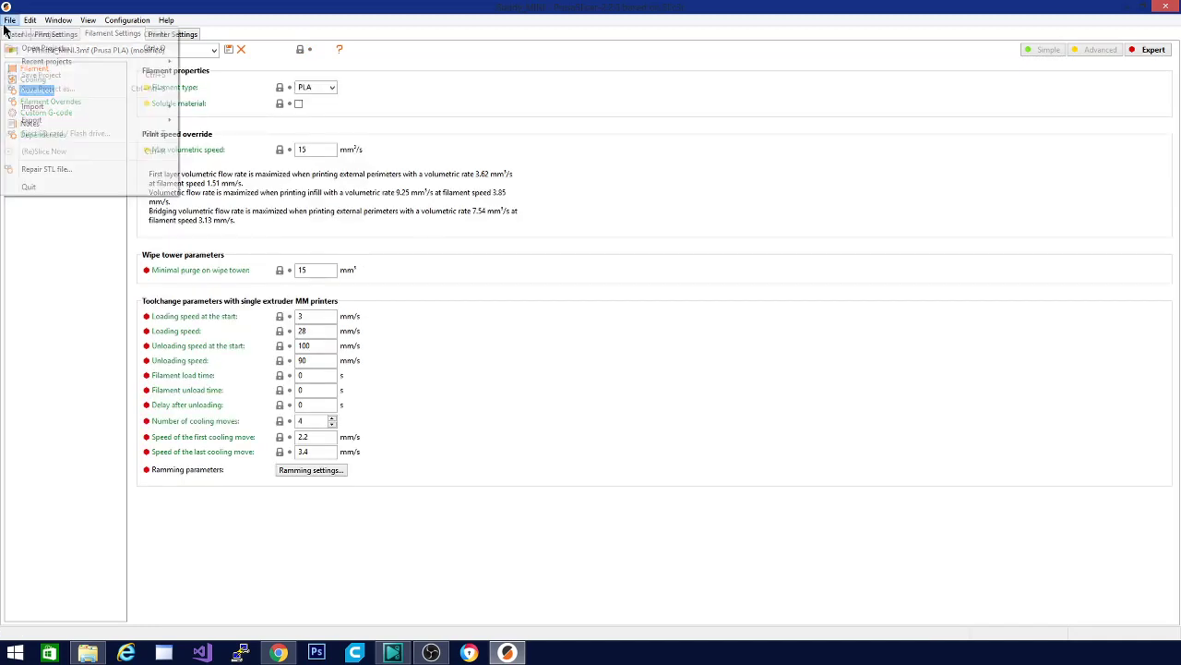
pyautogui.click(77, 7)
# - Orbit the bed view and launch the Configuration Wizard
pyautogui.click(13, 35)
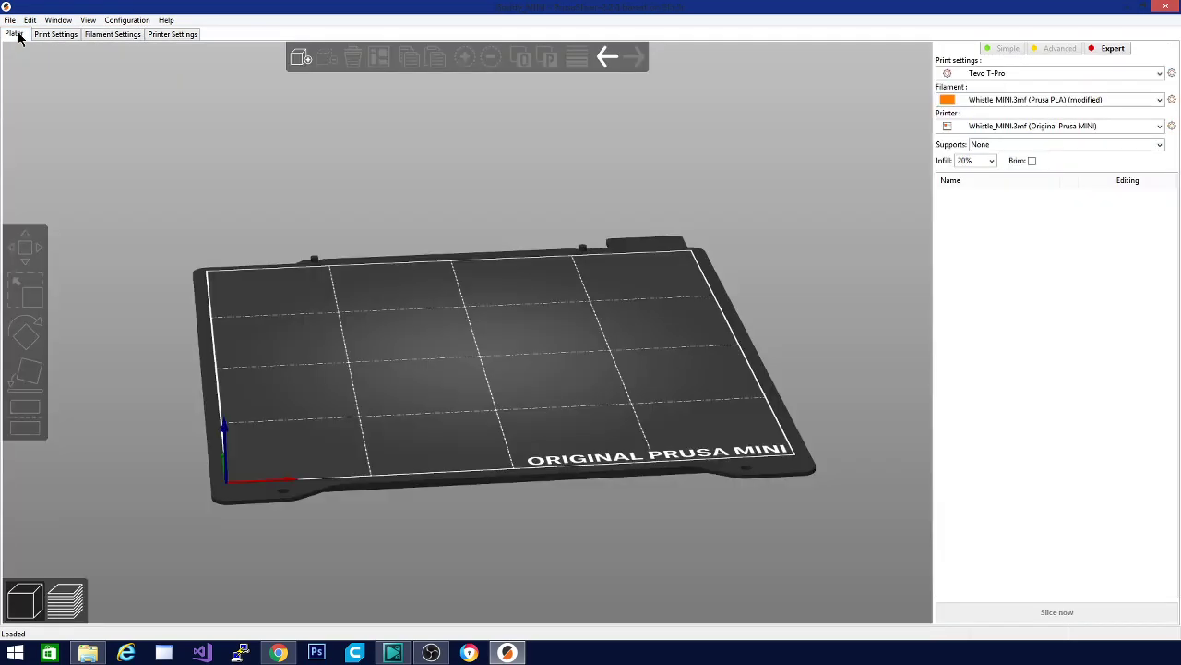
pyautogui.moveTo(818, 324); pyautogui.dragTo(821, 374)
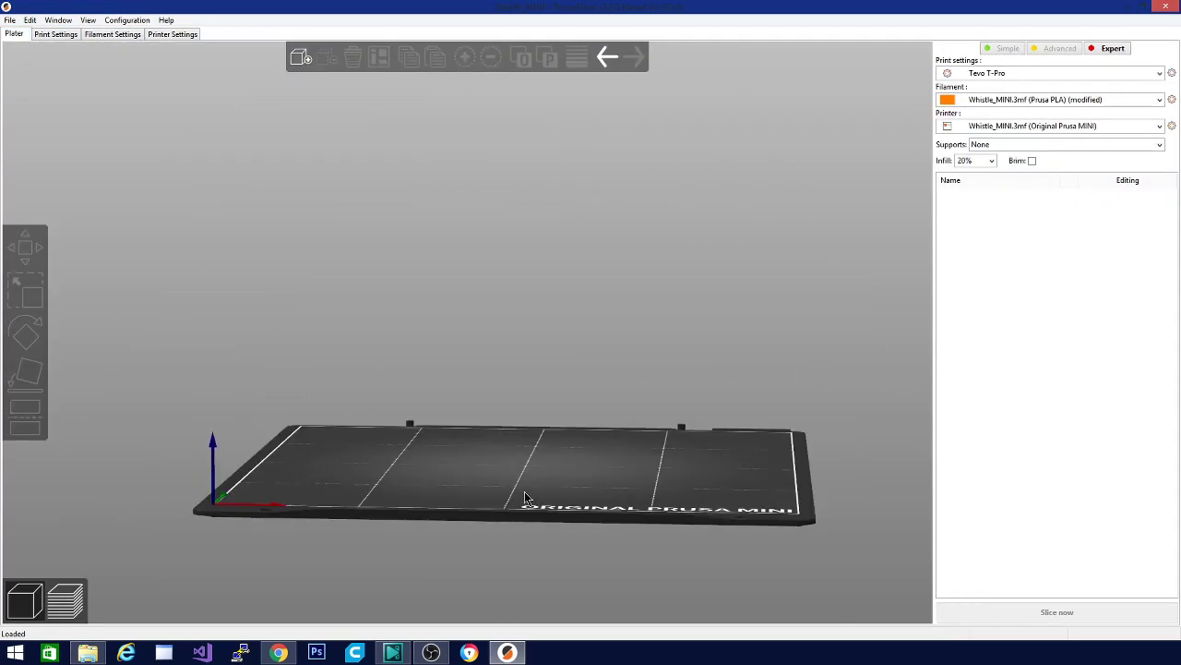
pyautogui.moveTo(524, 499); pyautogui.dragTo(488, 391)
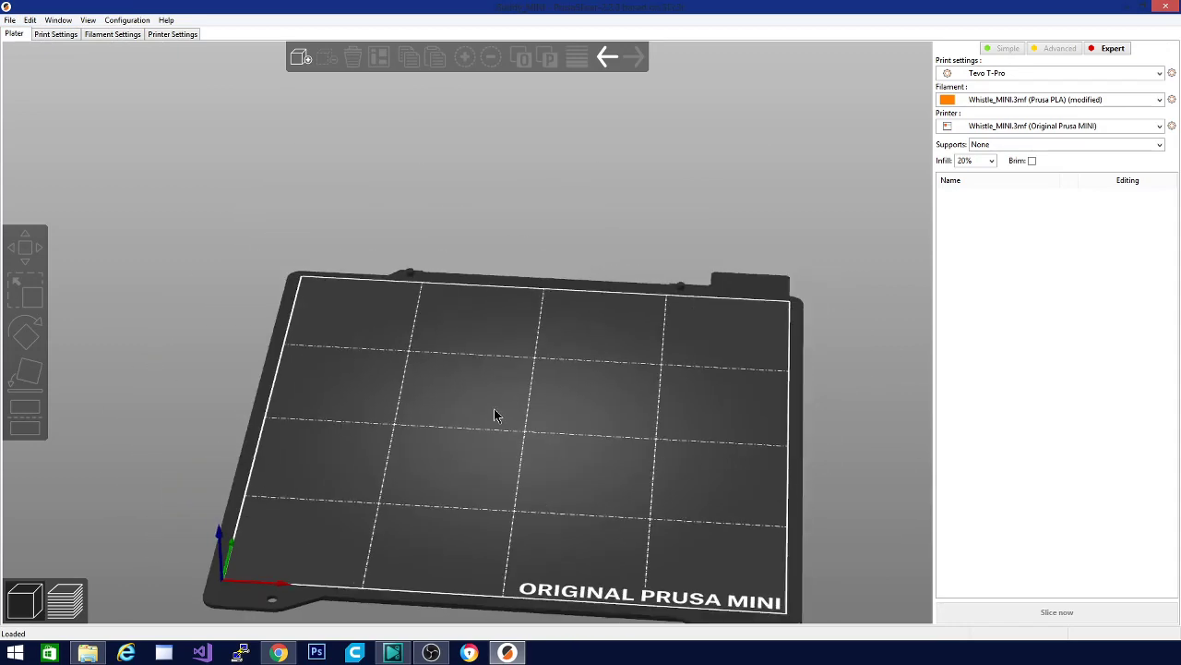
pyautogui.click(127, 21)
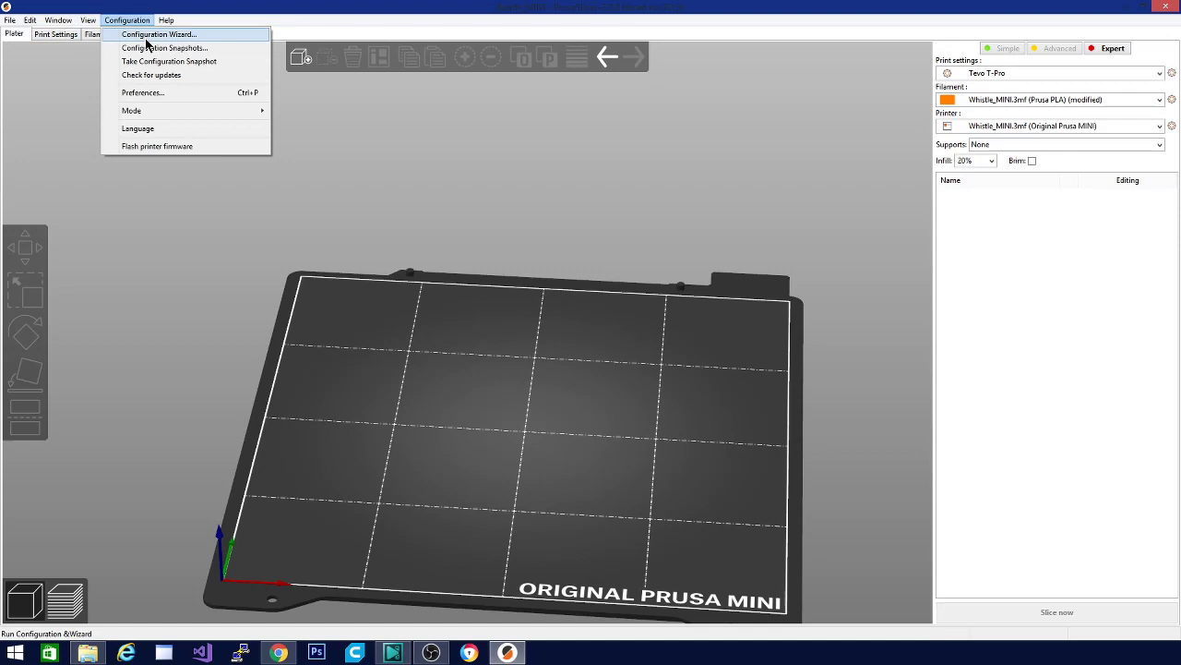
pyautogui.click(145, 37)
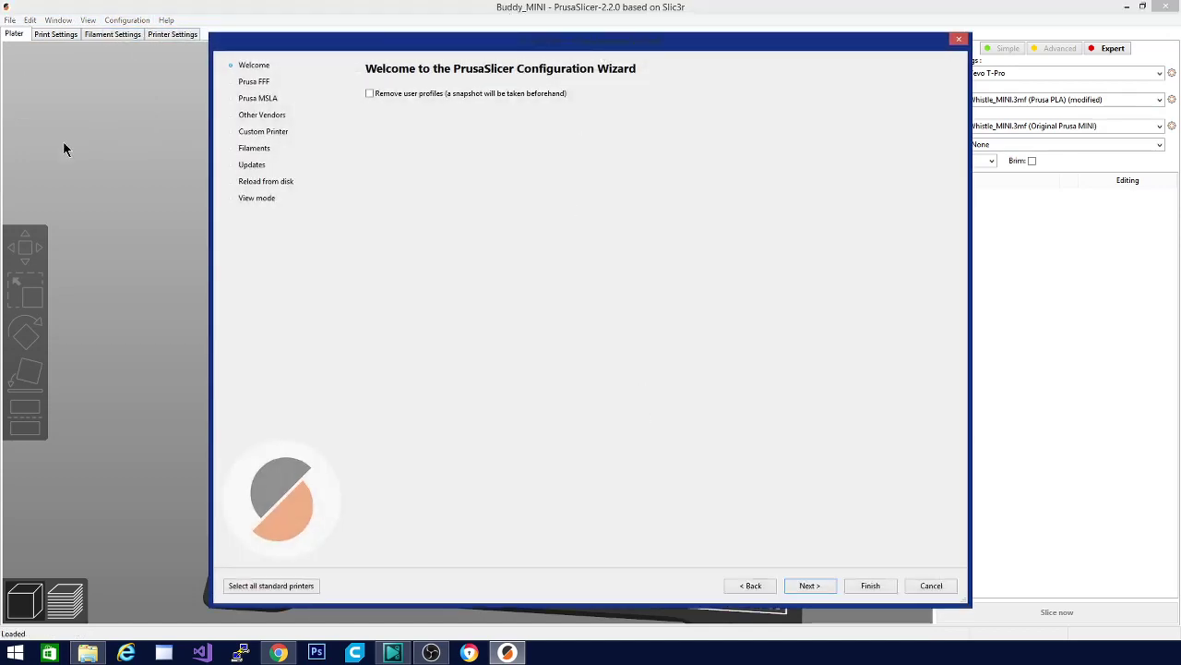
# - Define a custom printer profile and choose Marlin as its firmware type
pyautogui.click(238, 132)
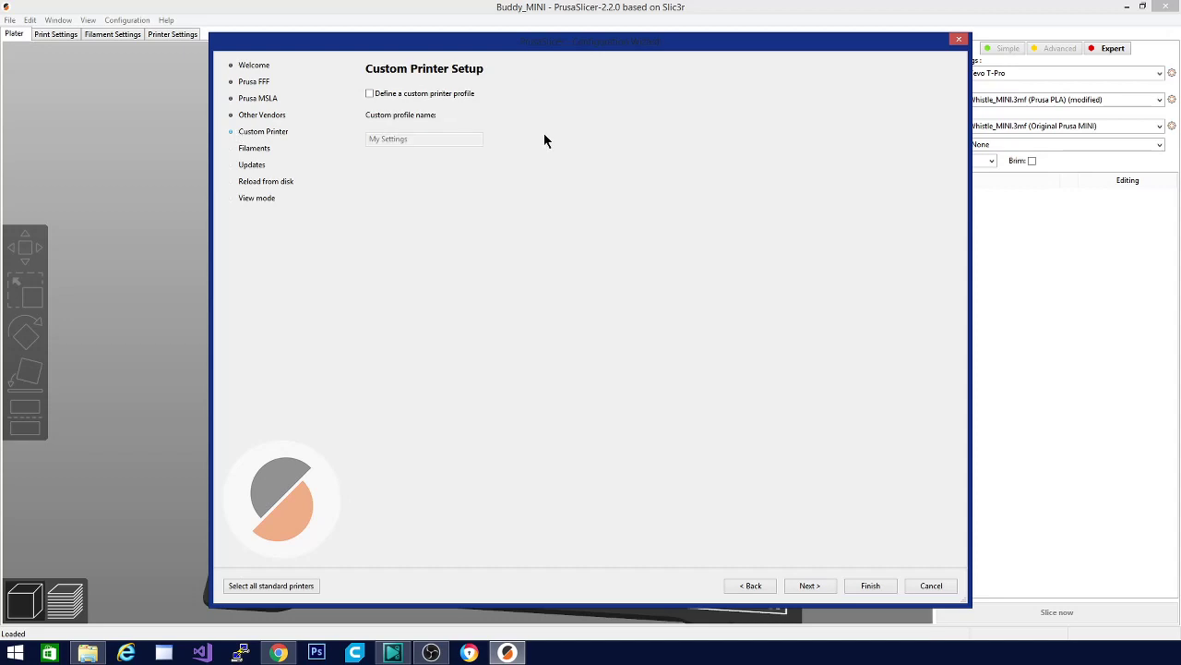
pyautogui.click(370, 94)
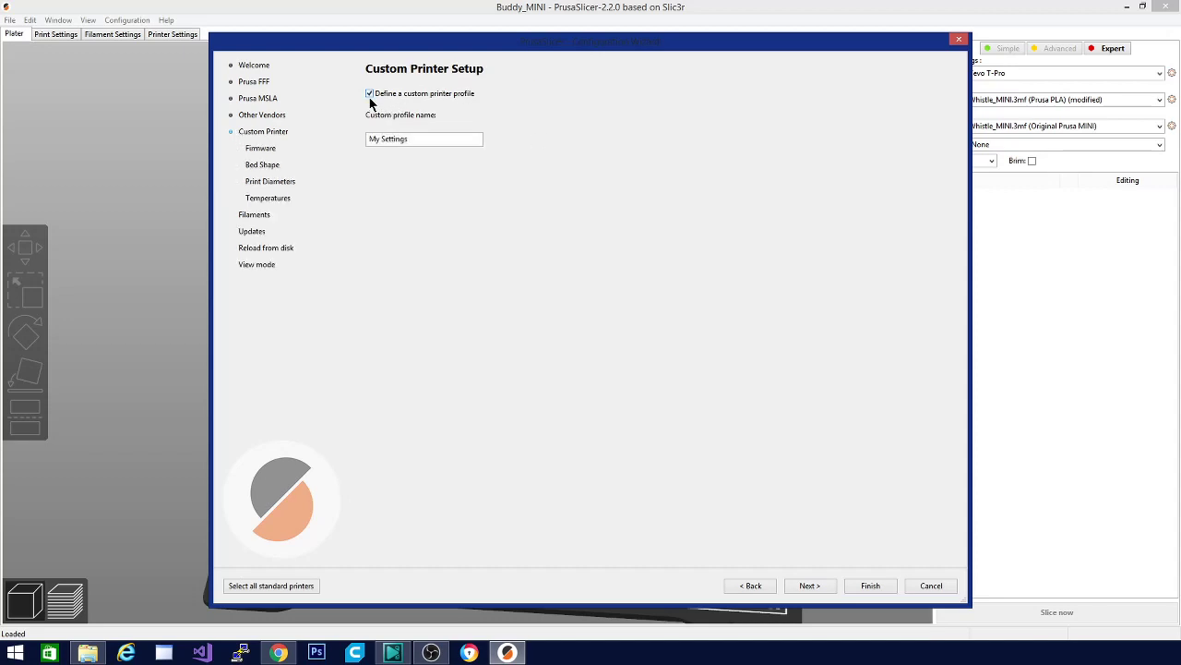
pyautogui.click(259, 152)
pyautogui.click(416, 162)
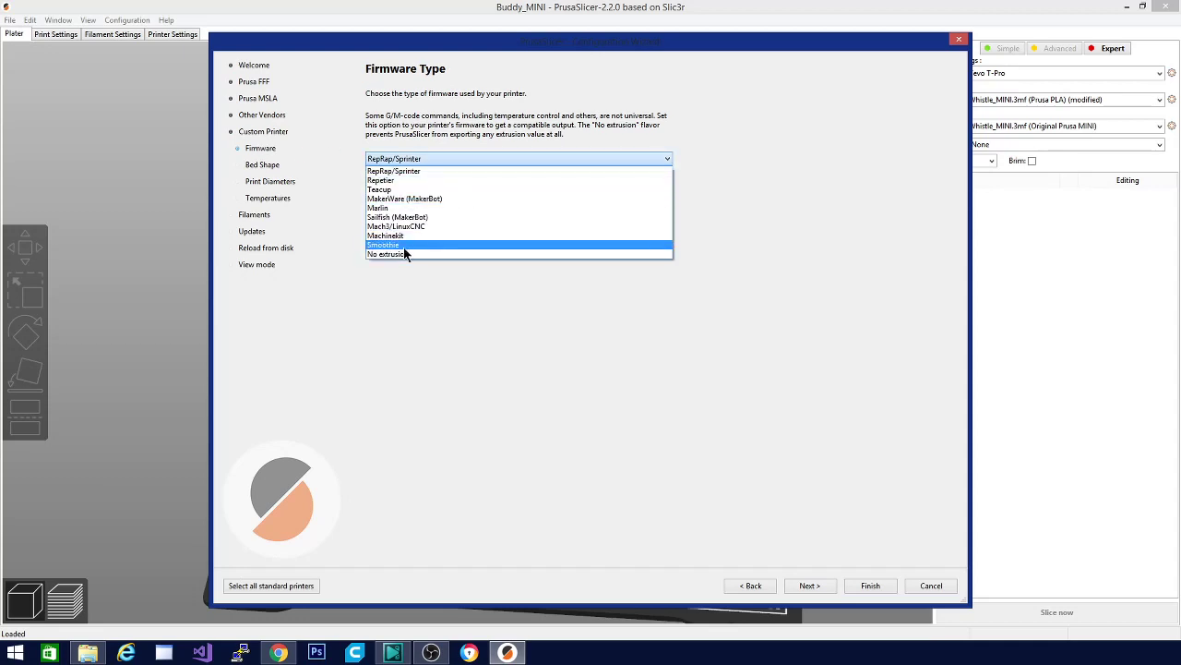
pyautogui.click(396, 207)
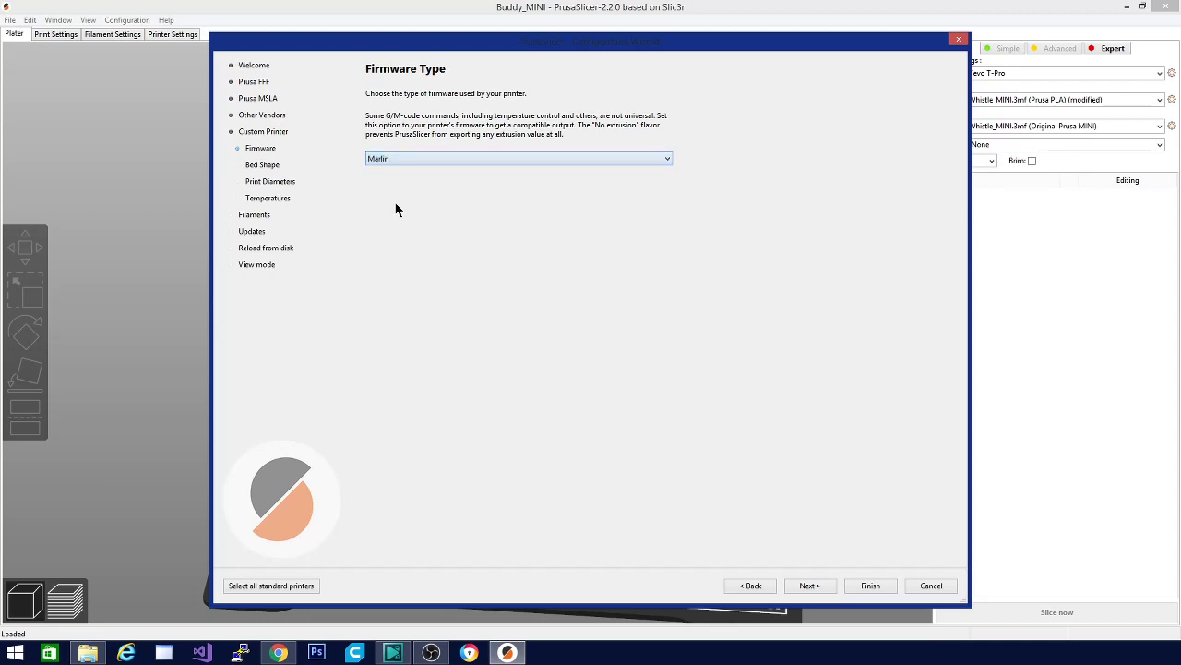
# - Add Creality under Other Vendors, view its FFF printers, then select the custom profile name
pyautogui.click(262, 165)
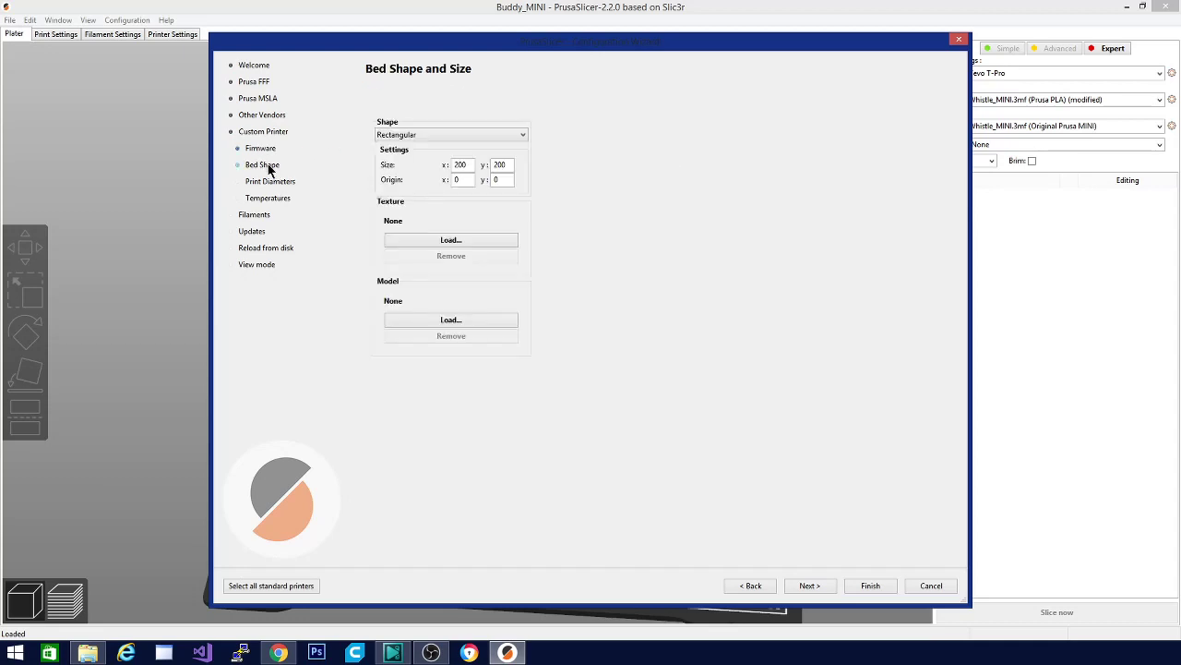
pyautogui.click(256, 114)
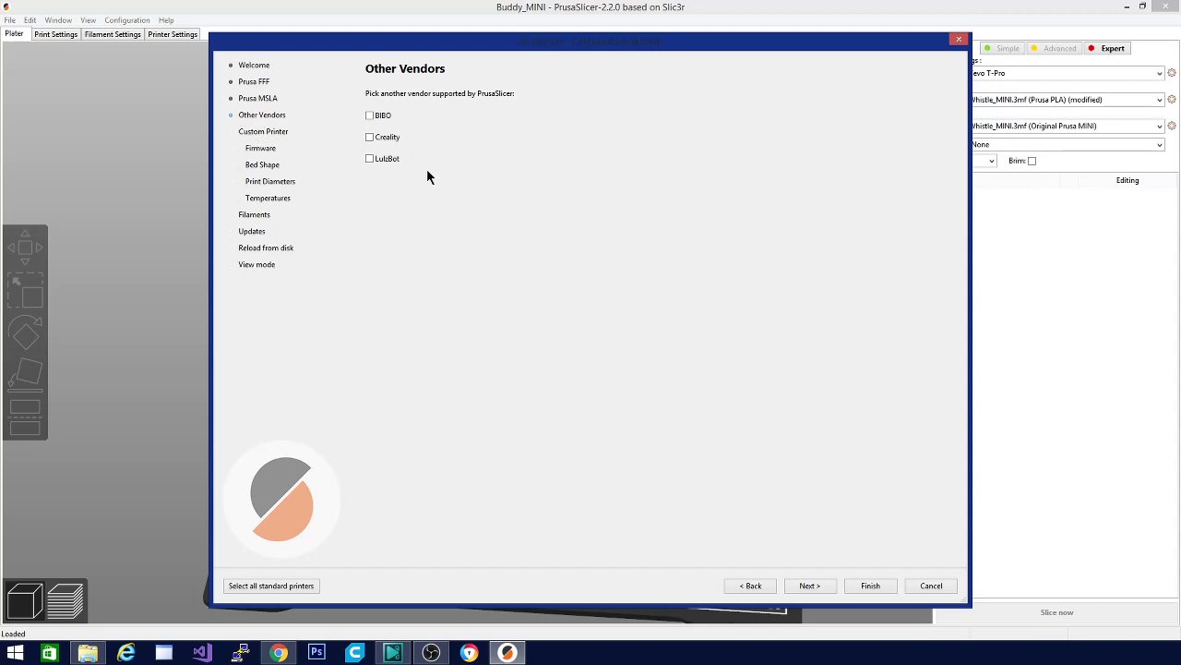
pyautogui.click(370, 138)
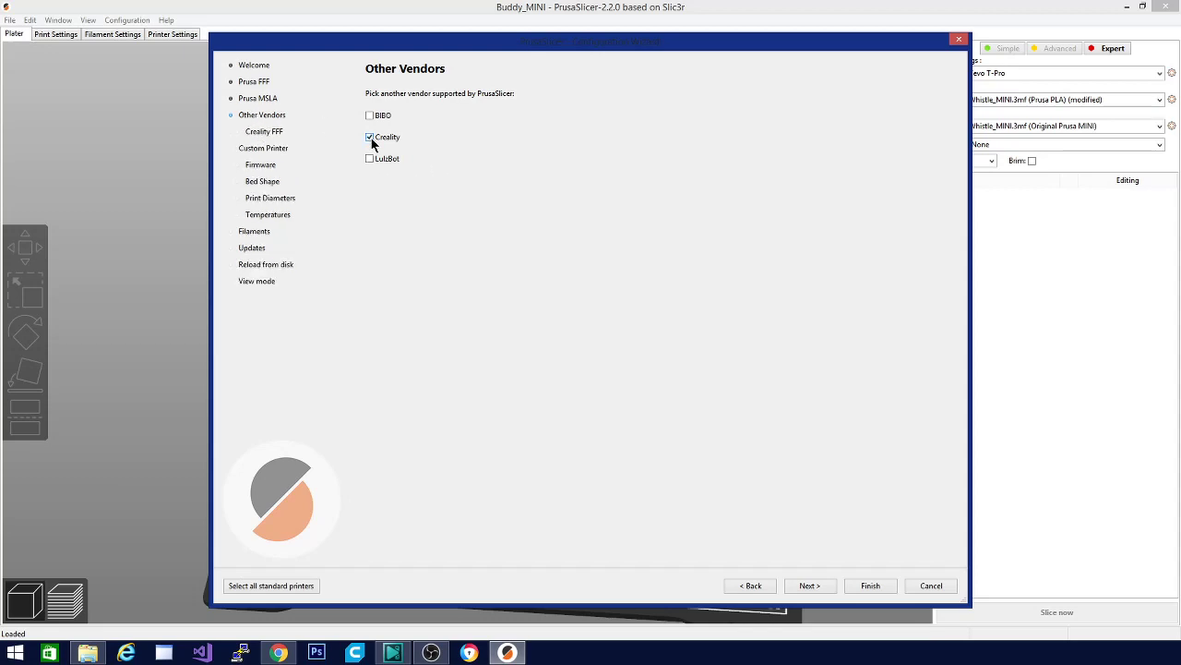
pyautogui.click(265, 133)
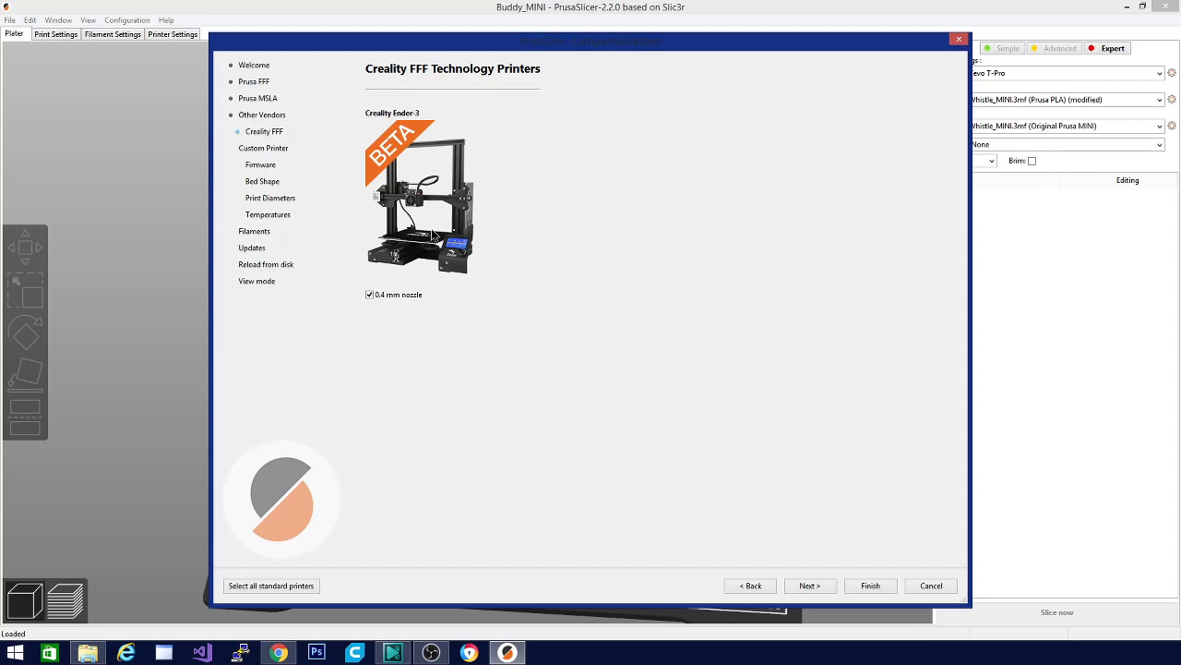
pyautogui.click(810, 585)
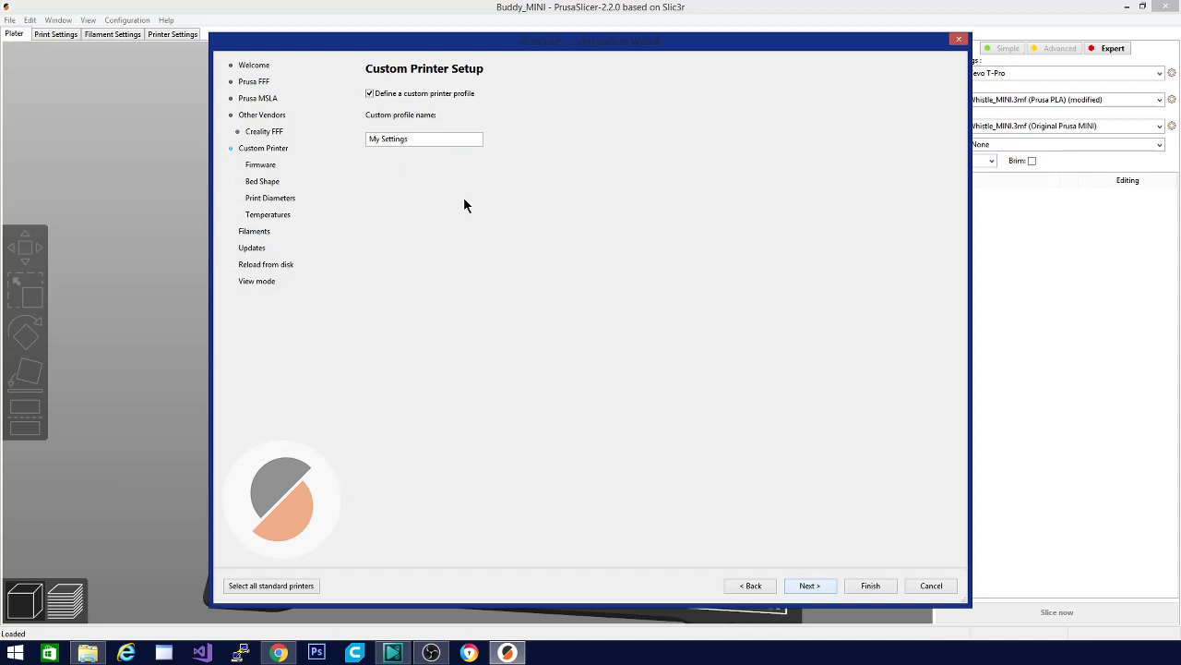
pyautogui.moveTo(409, 140); pyautogui.dragTo(370, 139)
# - Finish the wizard, then zoom and tilt the view of the empty generic bed
pyautogui.click(870, 587)
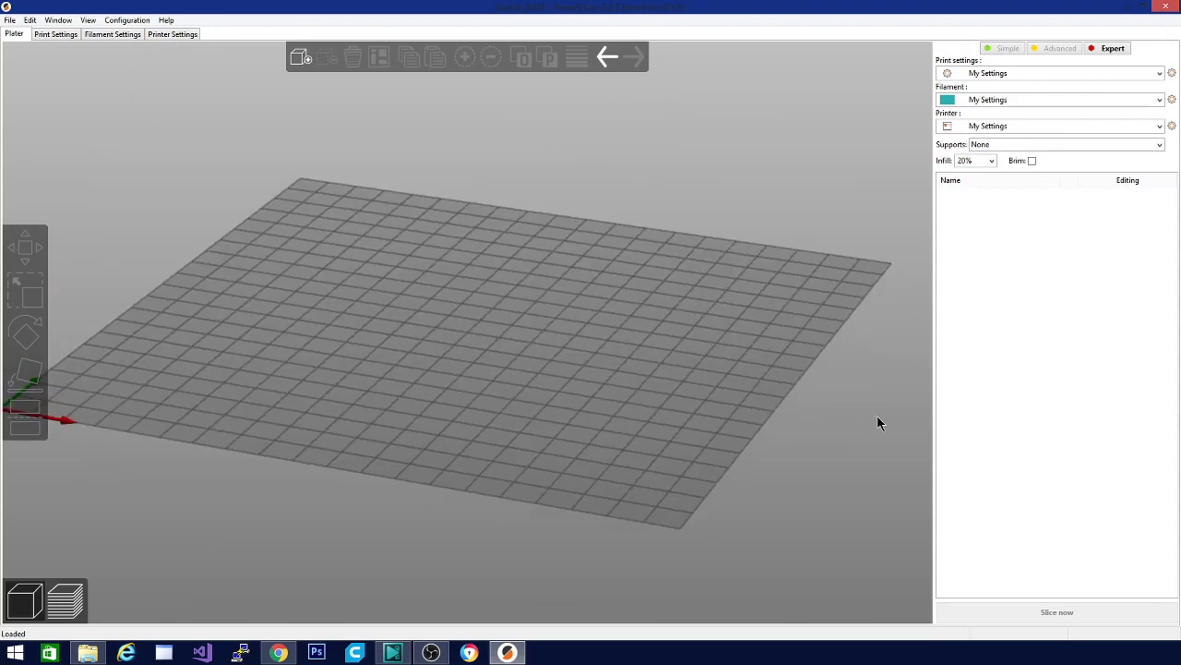
pyautogui.scroll(-2, 537, 473)
pyautogui.moveTo(485, 470); pyautogui.dragTo(214, 449)
pyautogui.scroll(2, 358, 473)
pyautogui.scroll(-4, 360, 478)
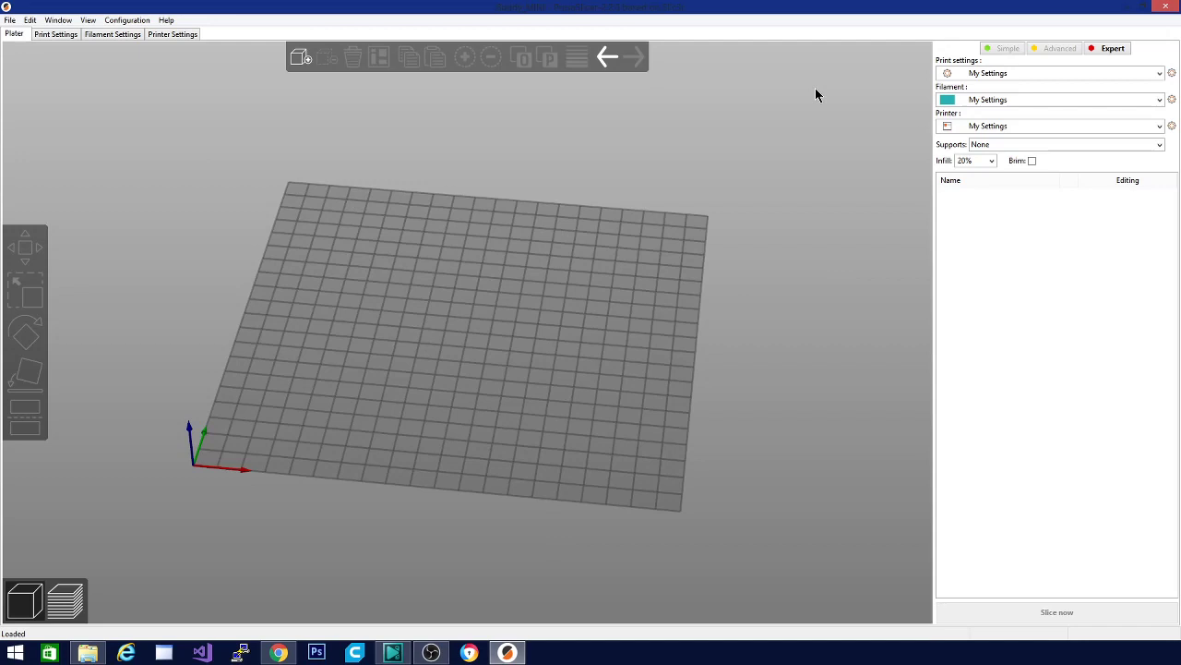
# - Review the print speed values, then return to Layers and perimeters (0.3 mm layers, 3 perimeters)
pyautogui.click(58, 35)
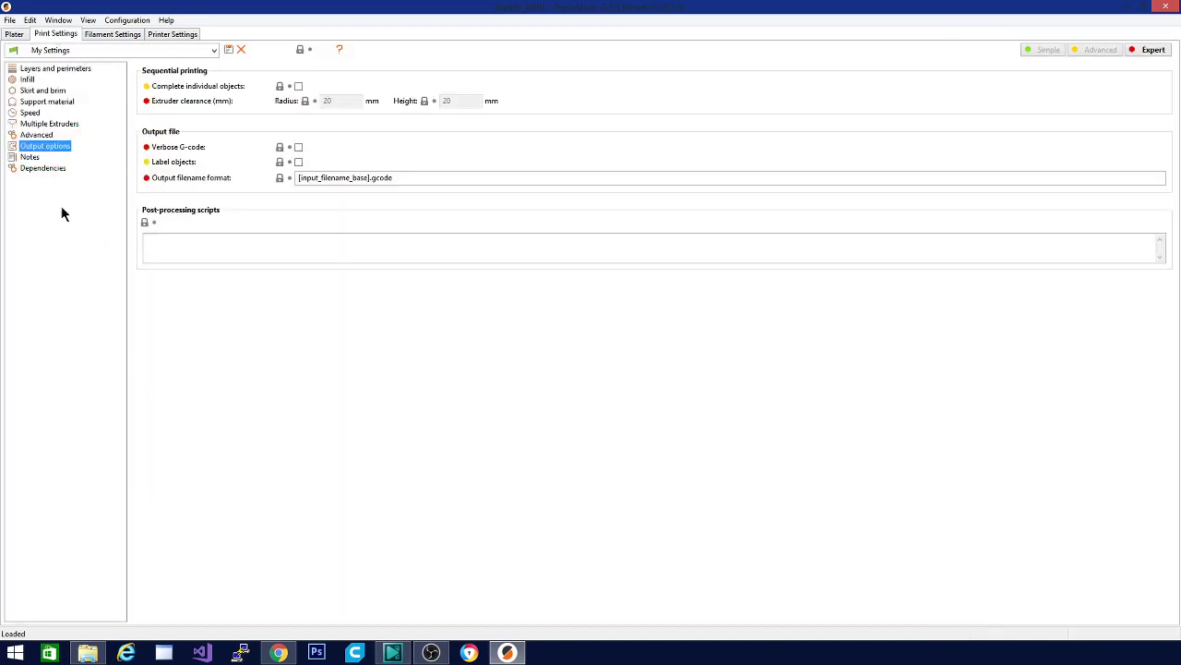
pyautogui.click(44, 70)
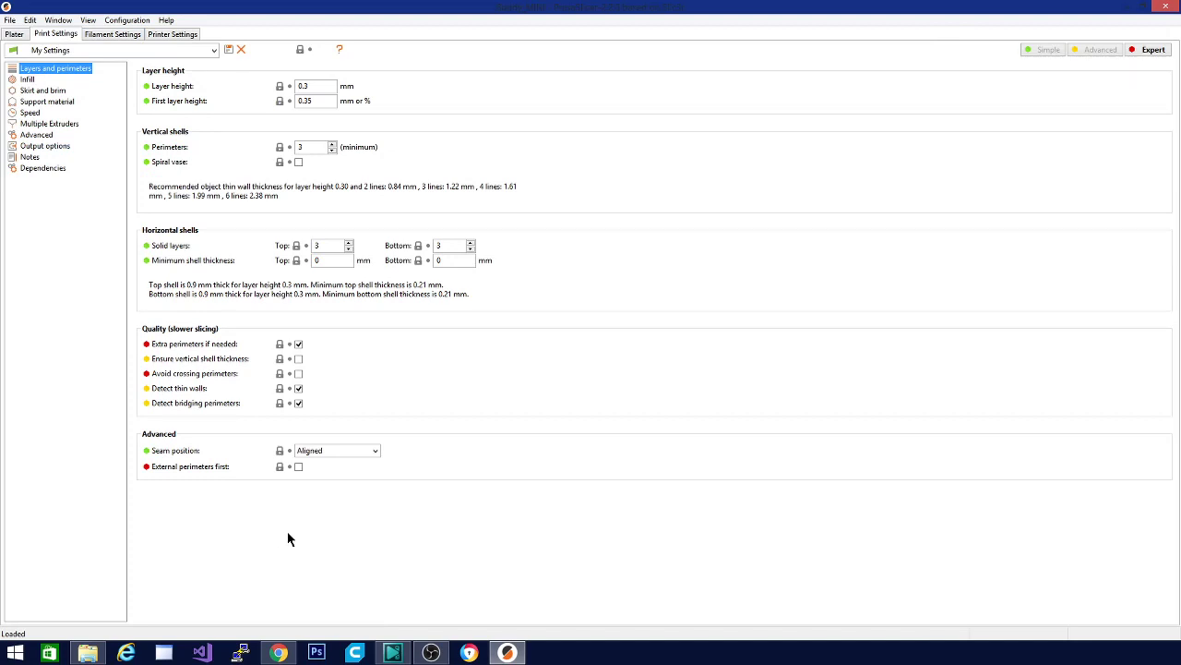
pyautogui.click(34, 114)
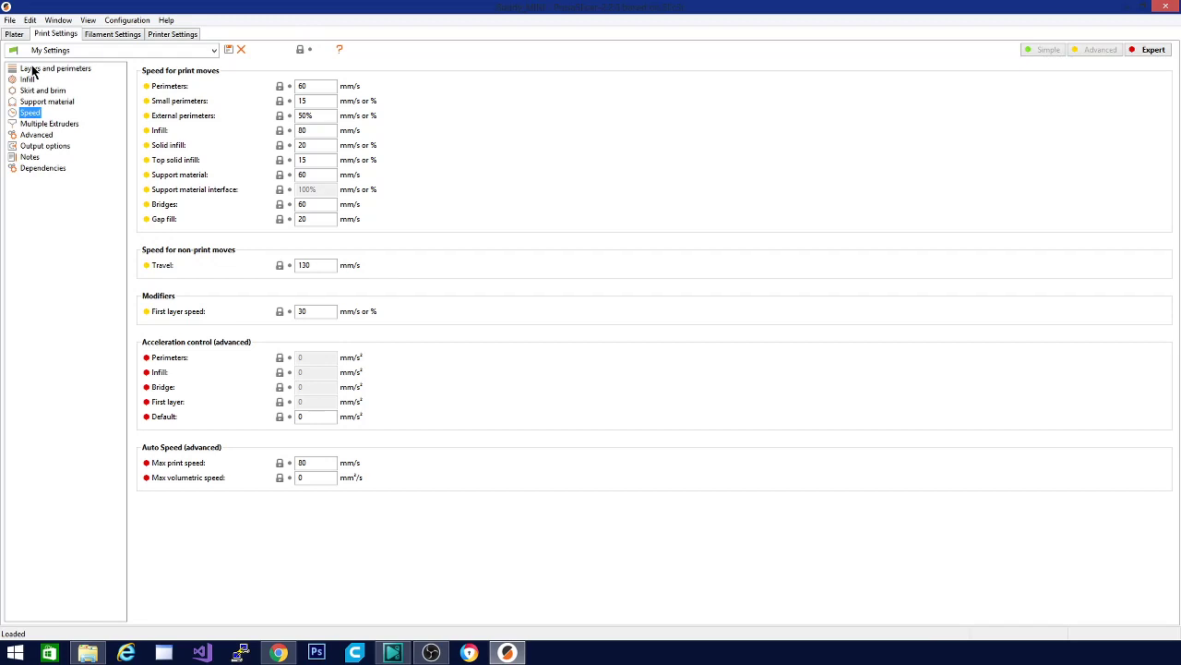
pyautogui.click(33, 70)
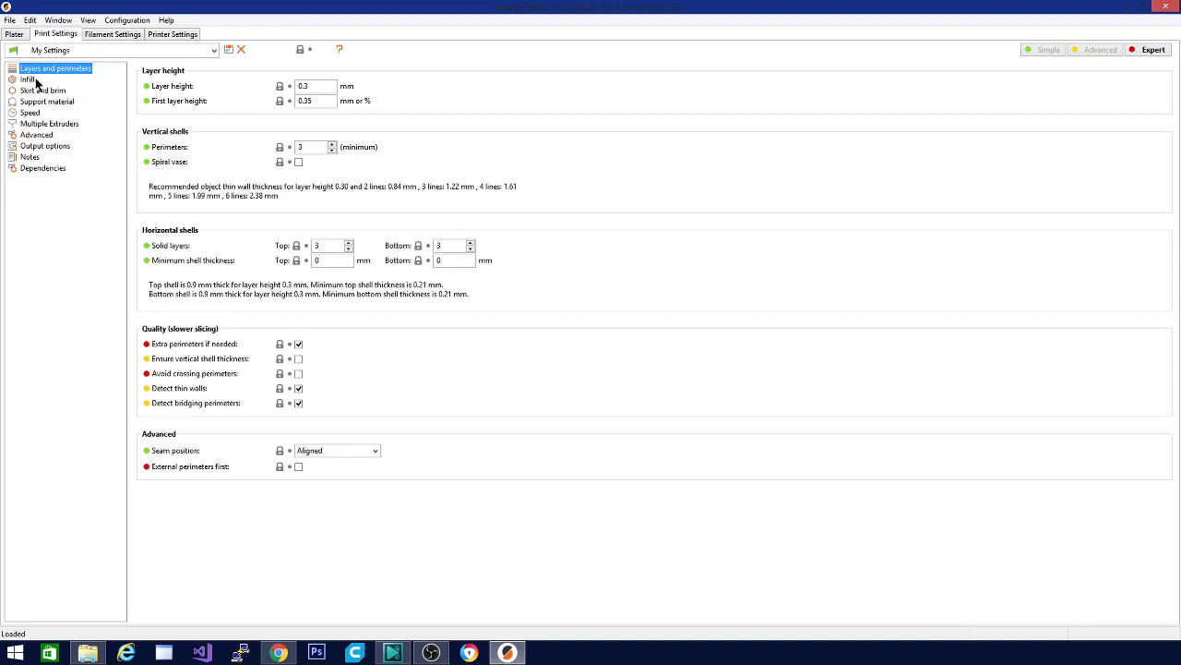
# - Browse the filament settings and the printer's General, Machine limits, Extruder 1 and Notes pages, then open Help
pyautogui.click(103, 34)
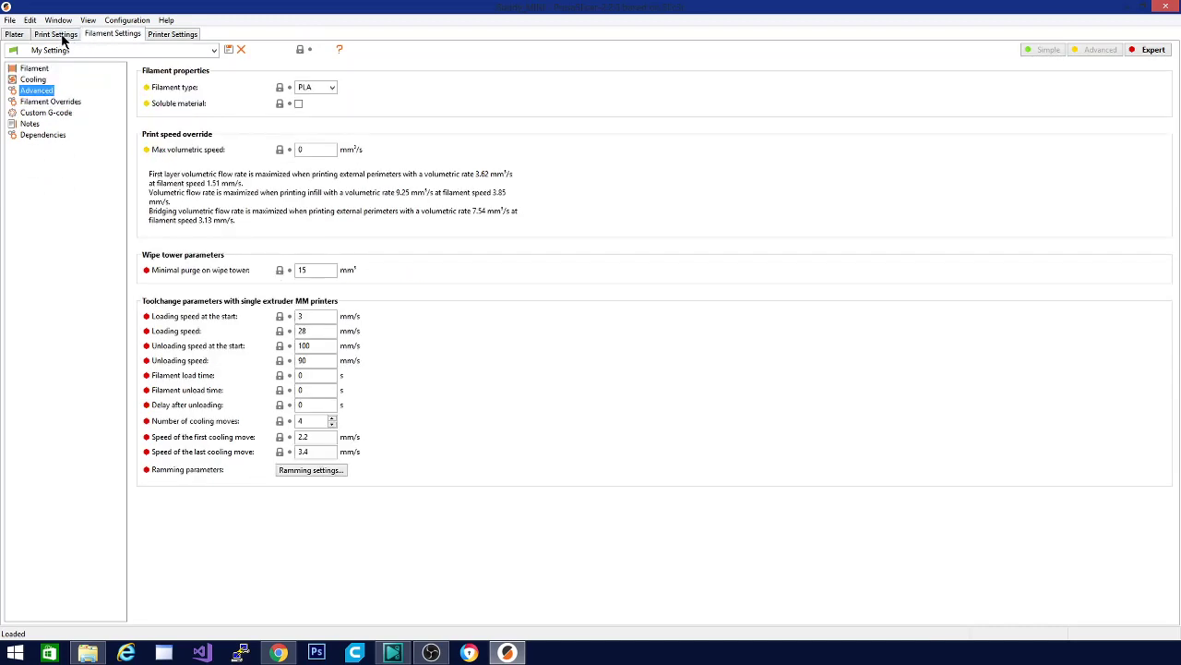
pyautogui.click(166, 35)
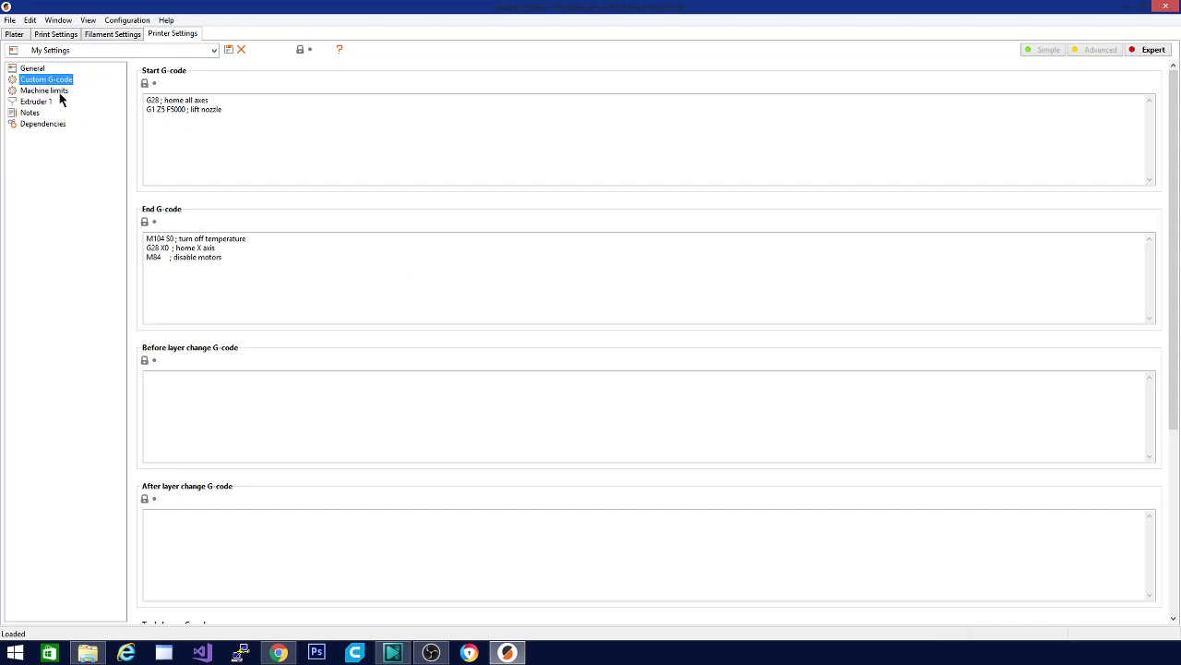
pyautogui.click(35, 70)
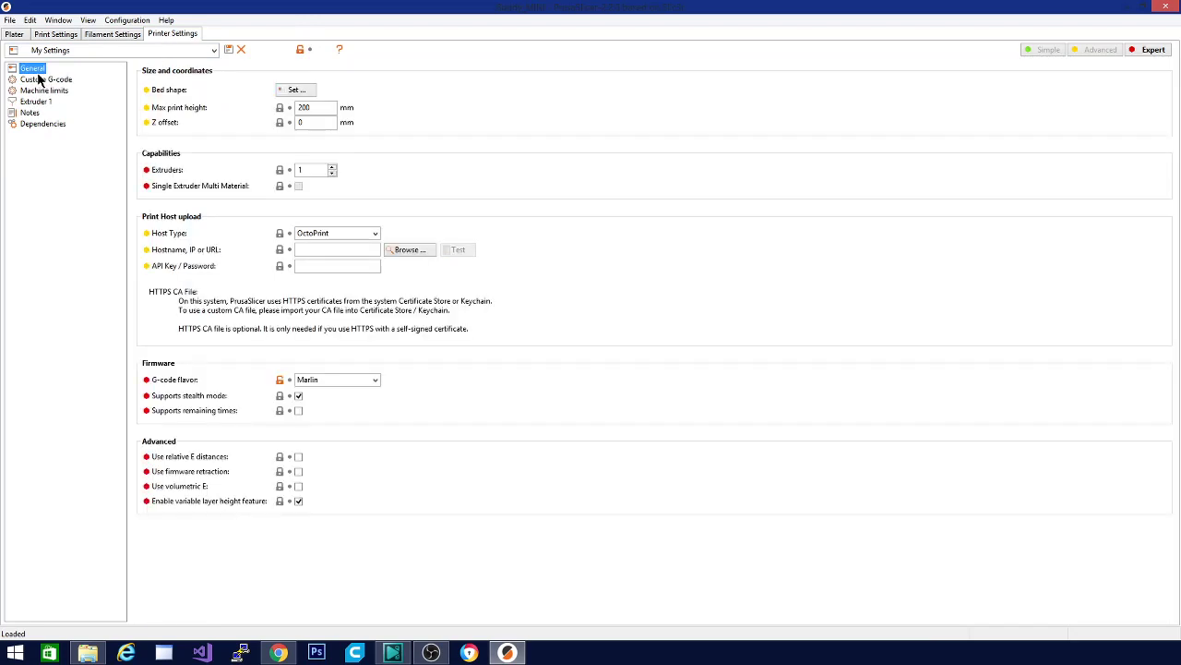
pyautogui.click(42, 91)
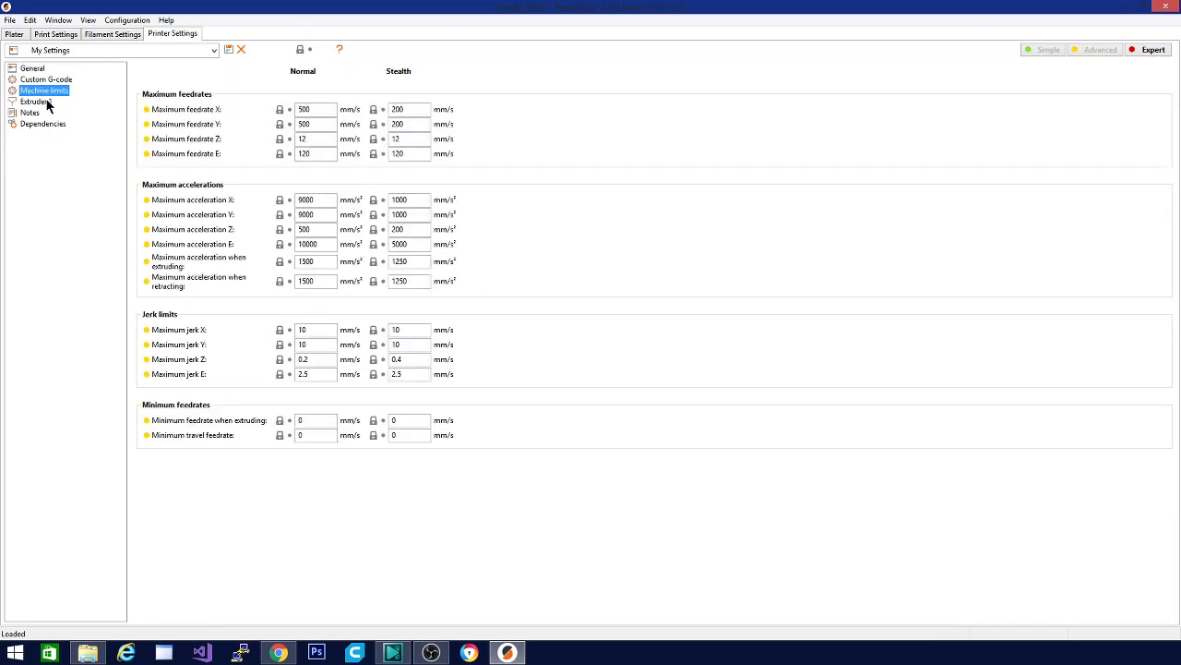
pyautogui.click(44, 103)
pyautogui.click(30, 114)
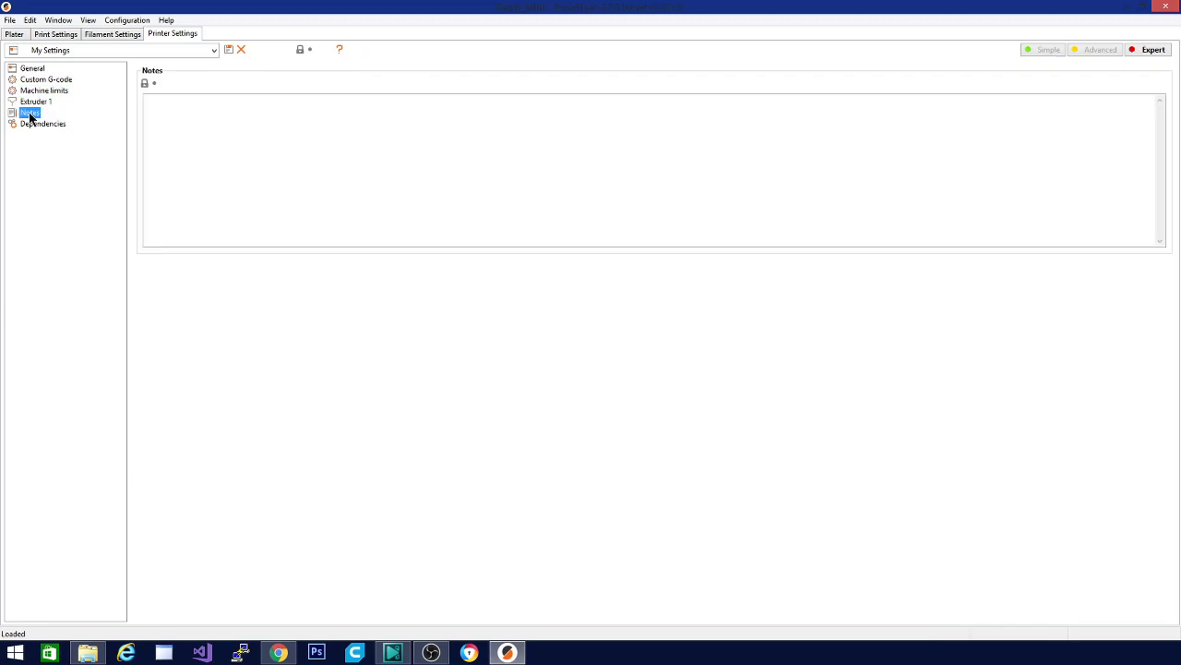
pyautogui.click(167, 20)
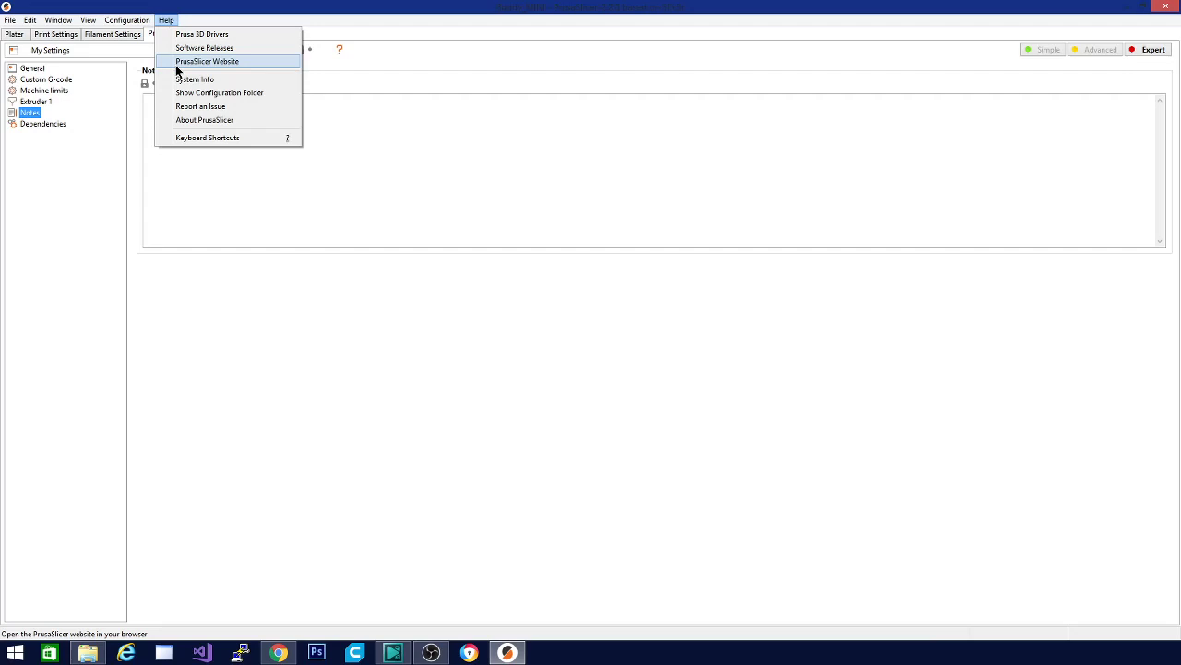
# - Check About PrusaSlicer for version 2.2.0, then return to the empty Plater
pyautogui.click(192, 119)
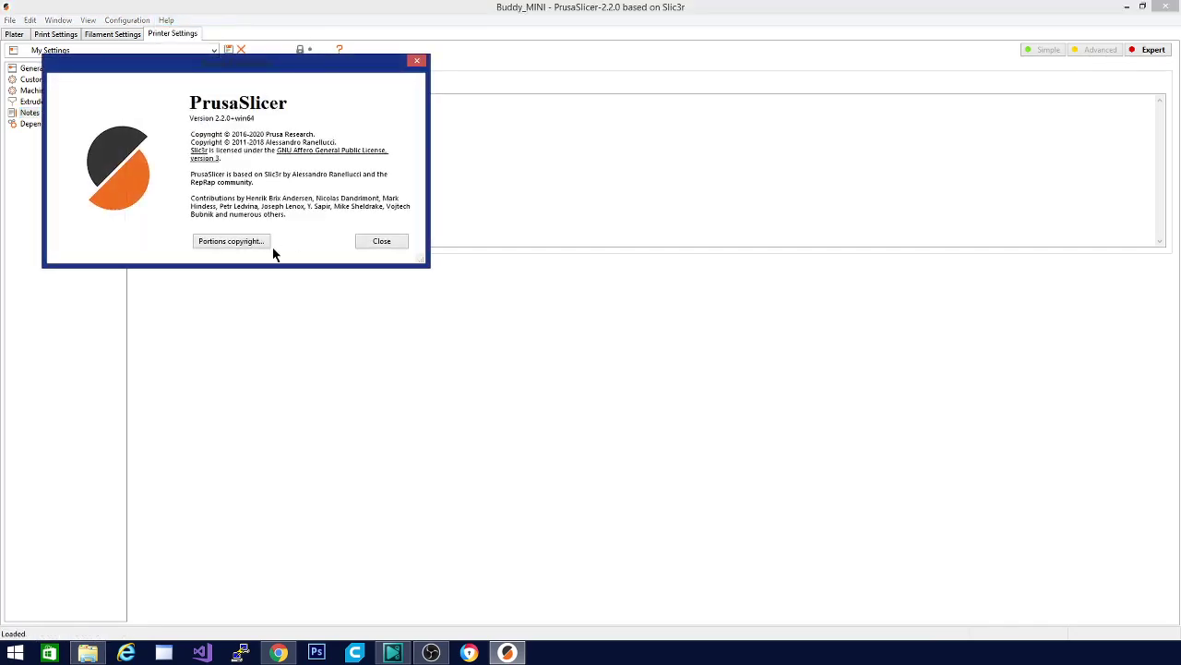
pyautogui.click(381, 241)
pyautogui.click(57, 35)
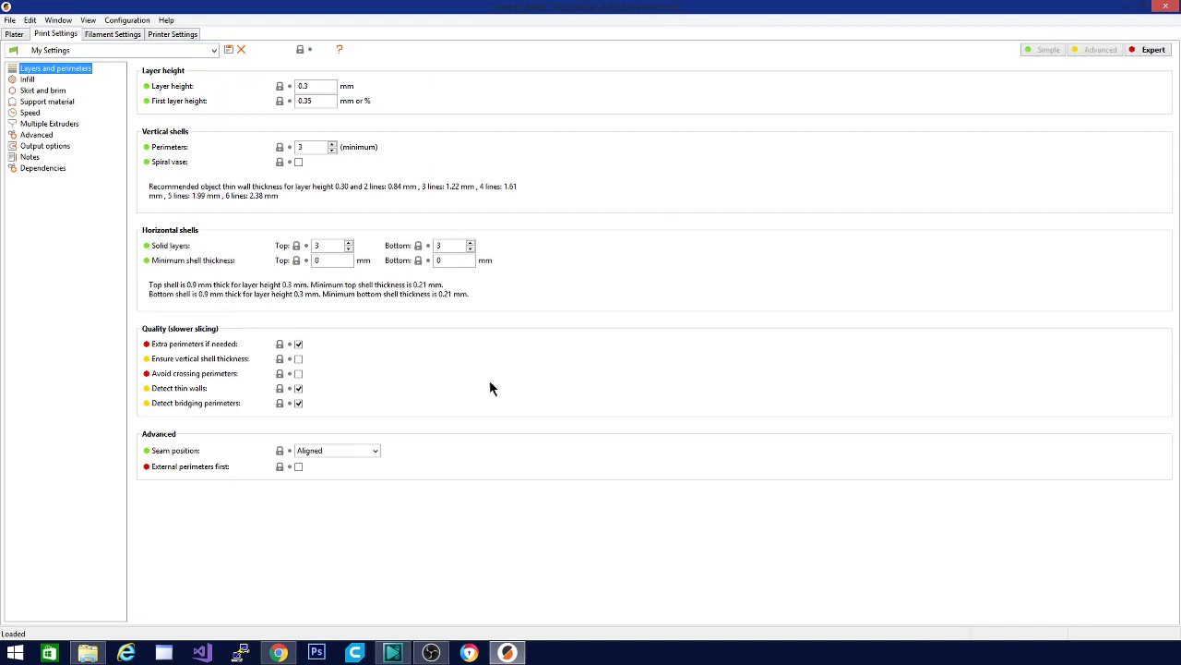
pyautogui.click(21, 35)
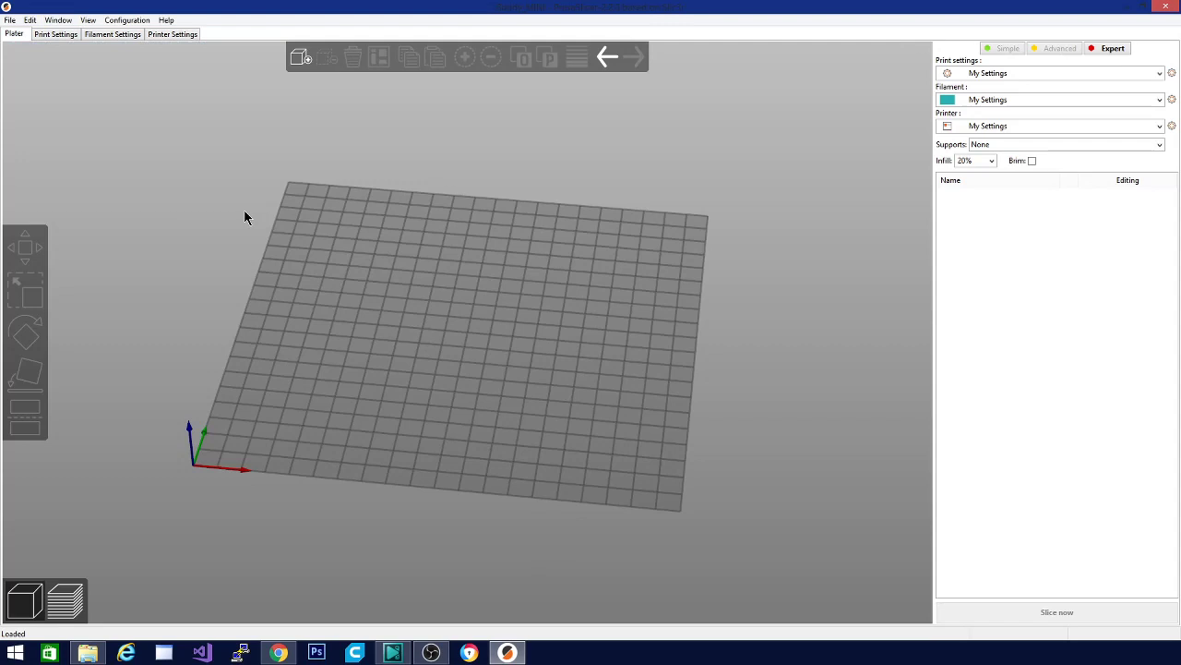
pyautogui.click(45, 36)
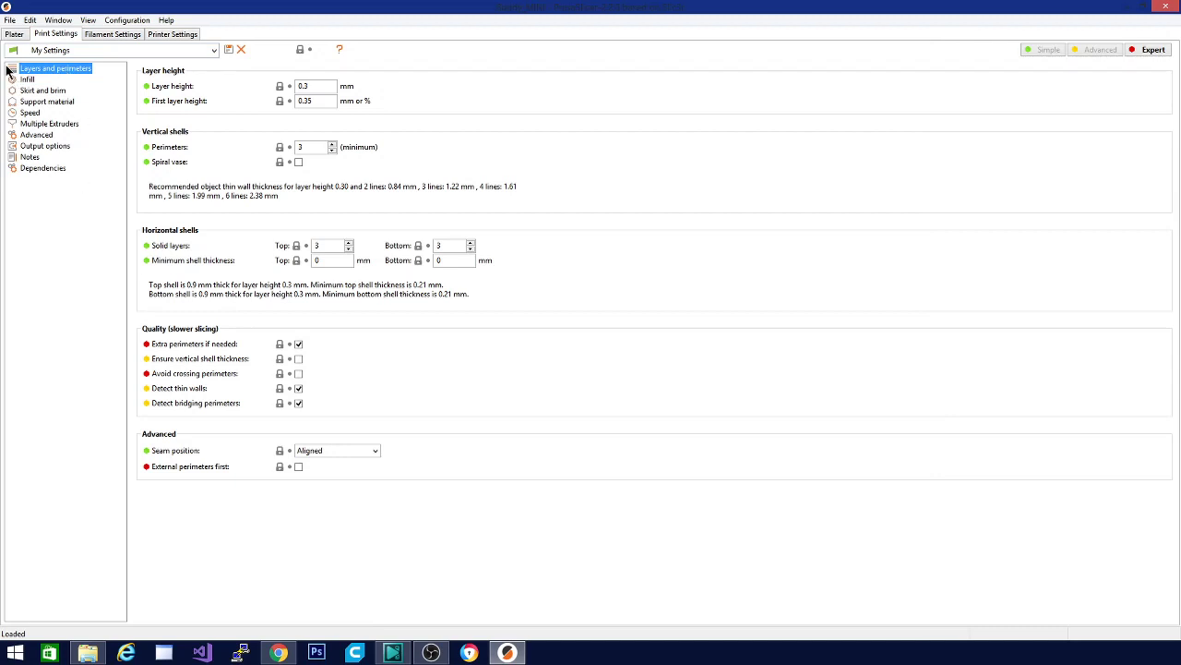
pyautogui.click(17, 34)
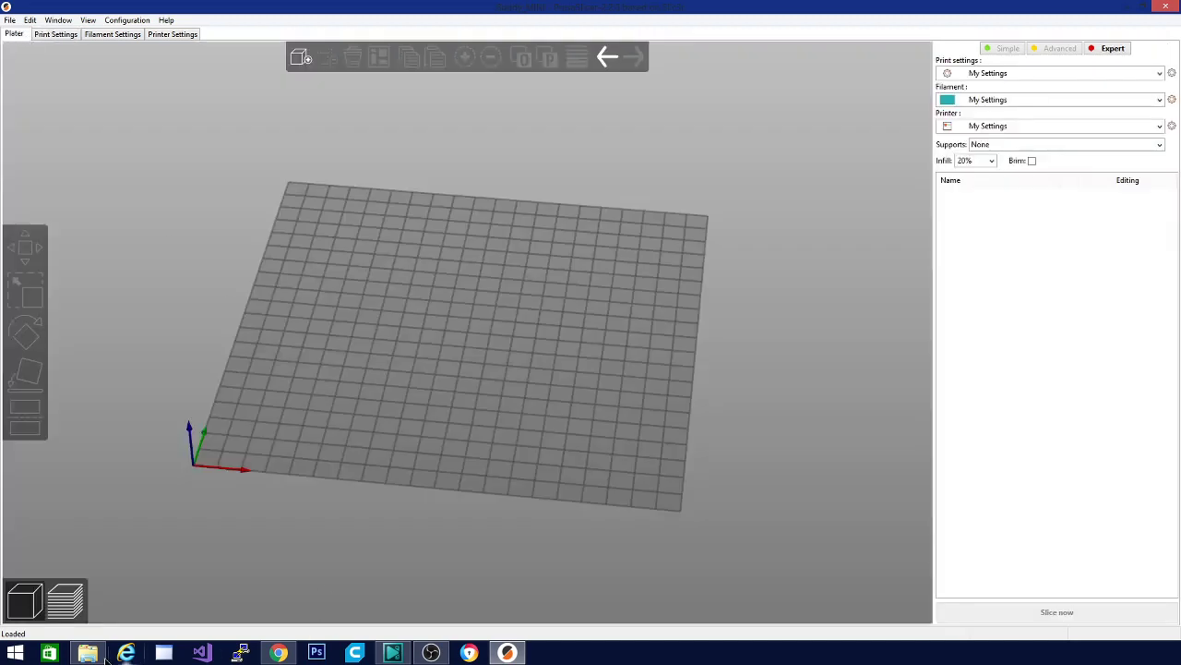
# - Drag Castle.stl from the sample models folder onto the build plate
pyautogui.click(87, 652)
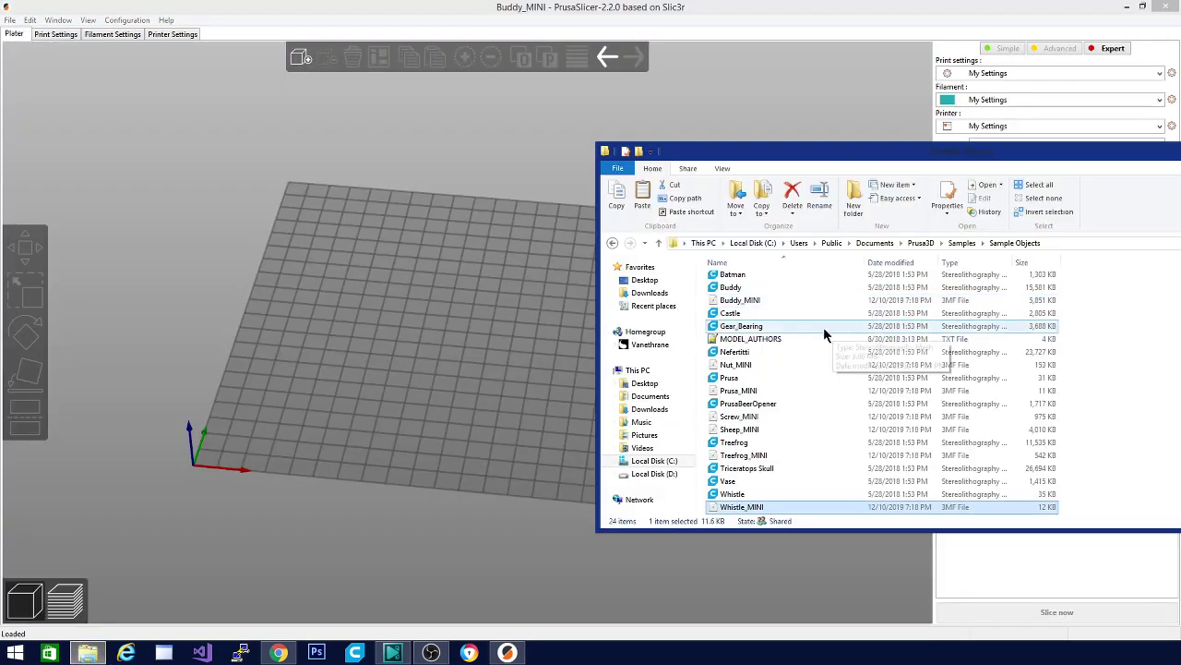
pyautogui.moveTo(754, 325); pyautogui.dragTo(520, 390)
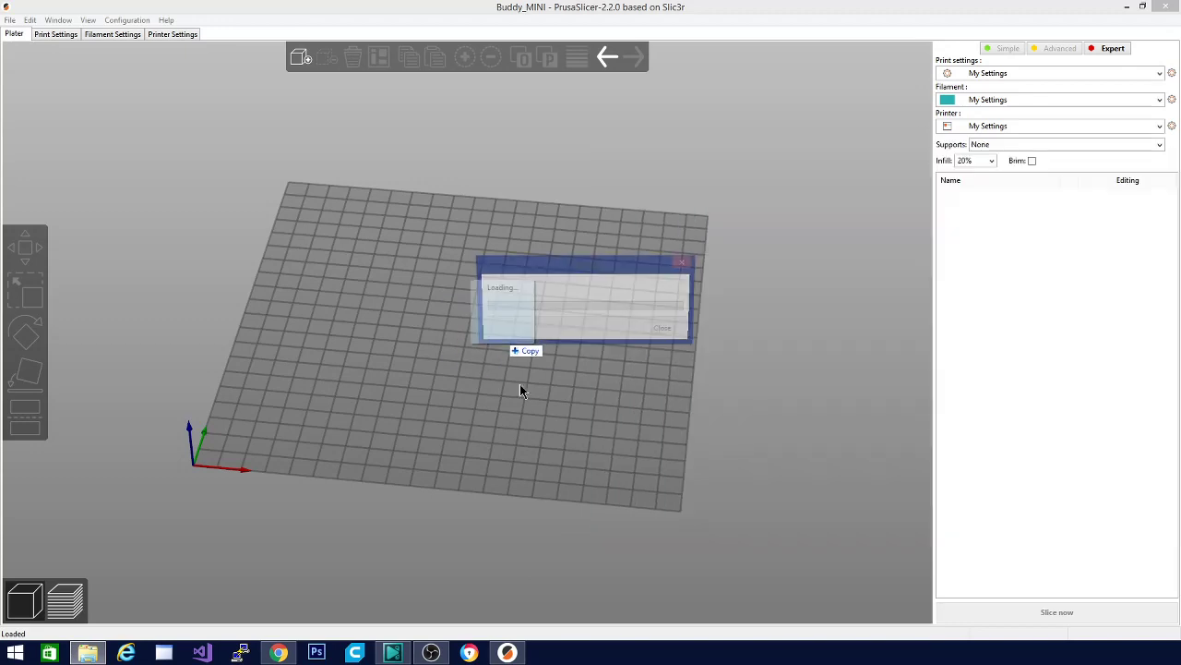
pyautogui.moveTo(684, 369); pyautogui.dragTo(591, 358)
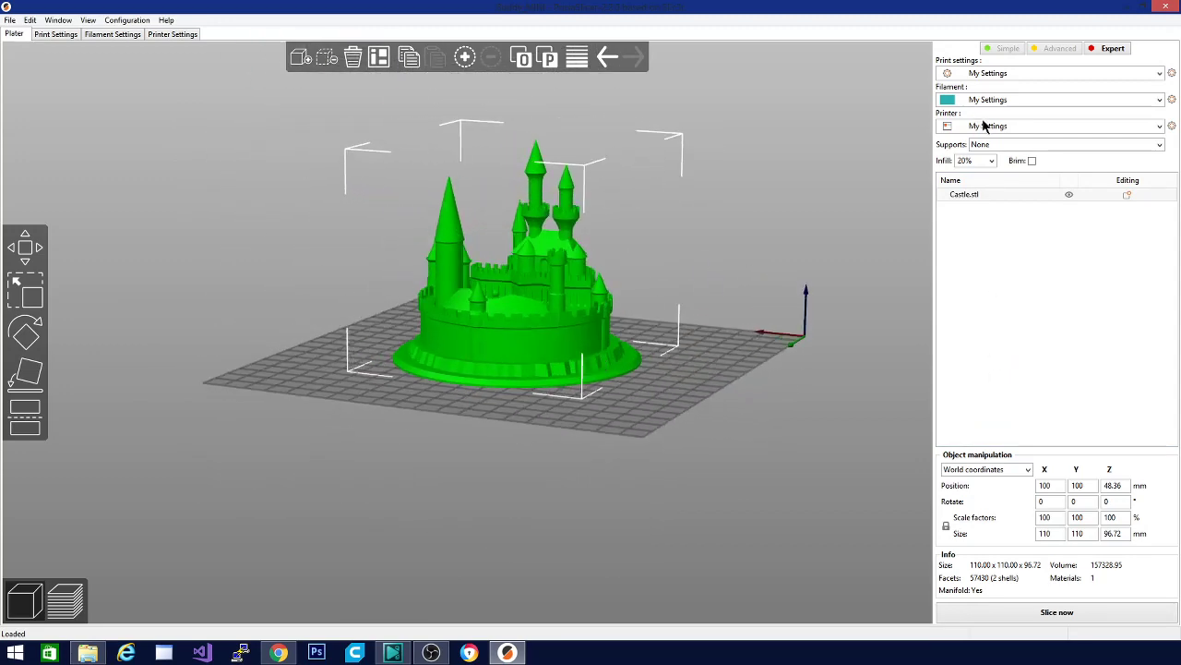
# - Keep My Settings as both the printer and filament presets
pyautogui.click(1159, 127)
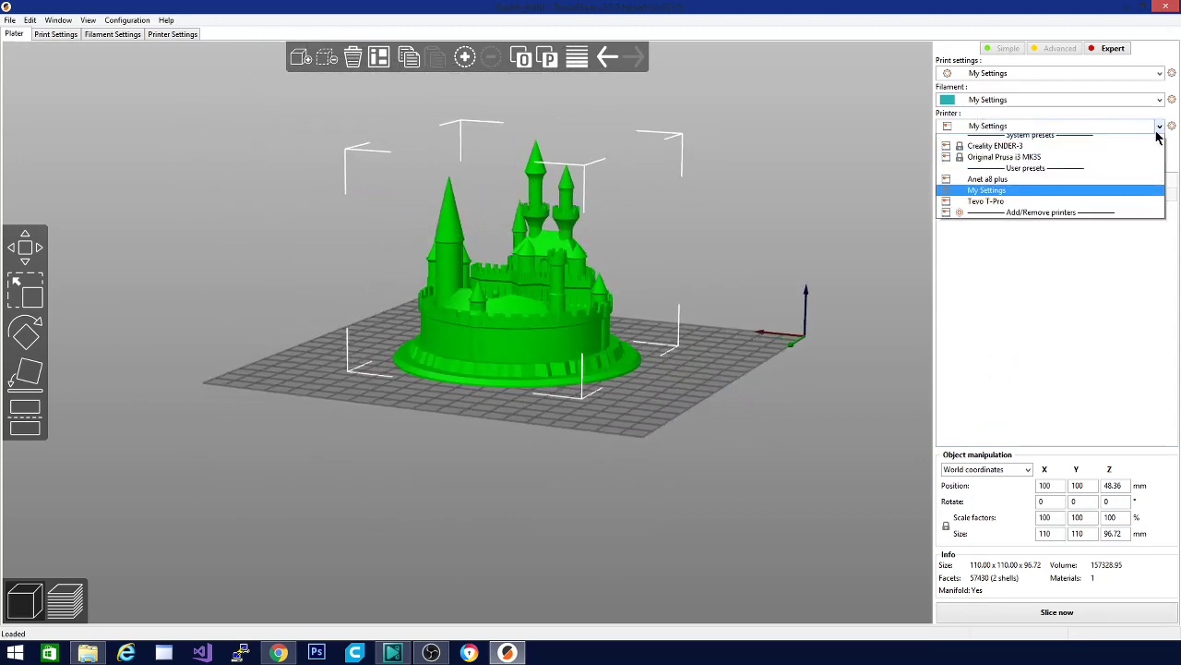
pyautogui.click(983, 196)
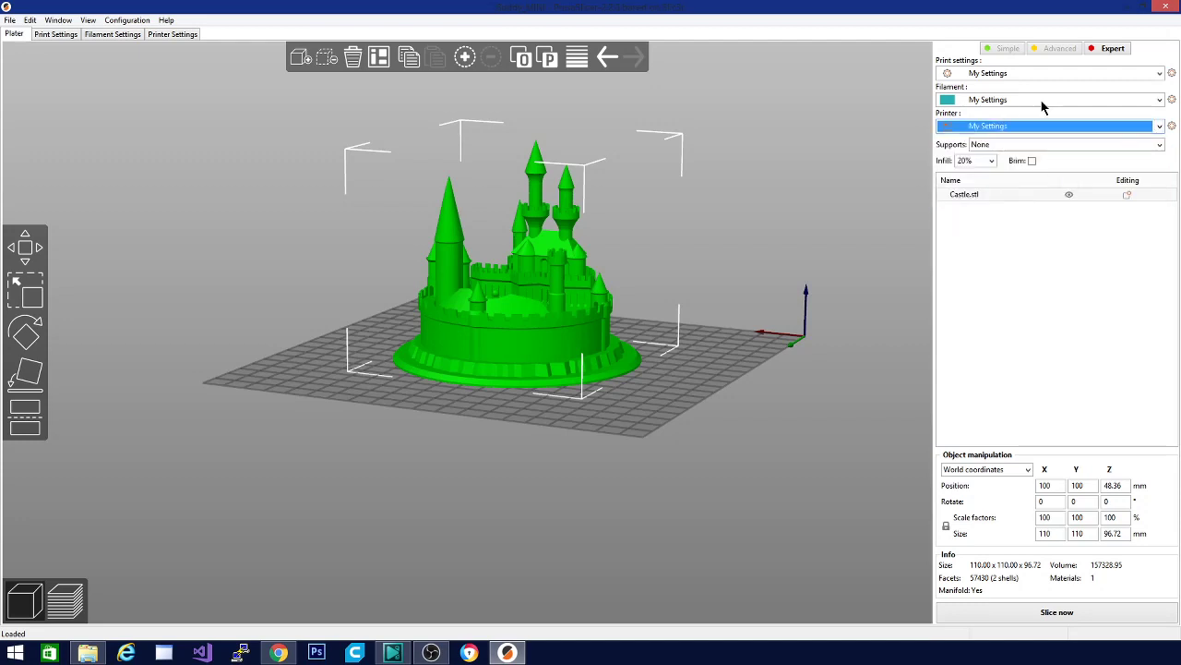
pyautogui.click(1042, 101)
pyautogui.click(1006, 157)
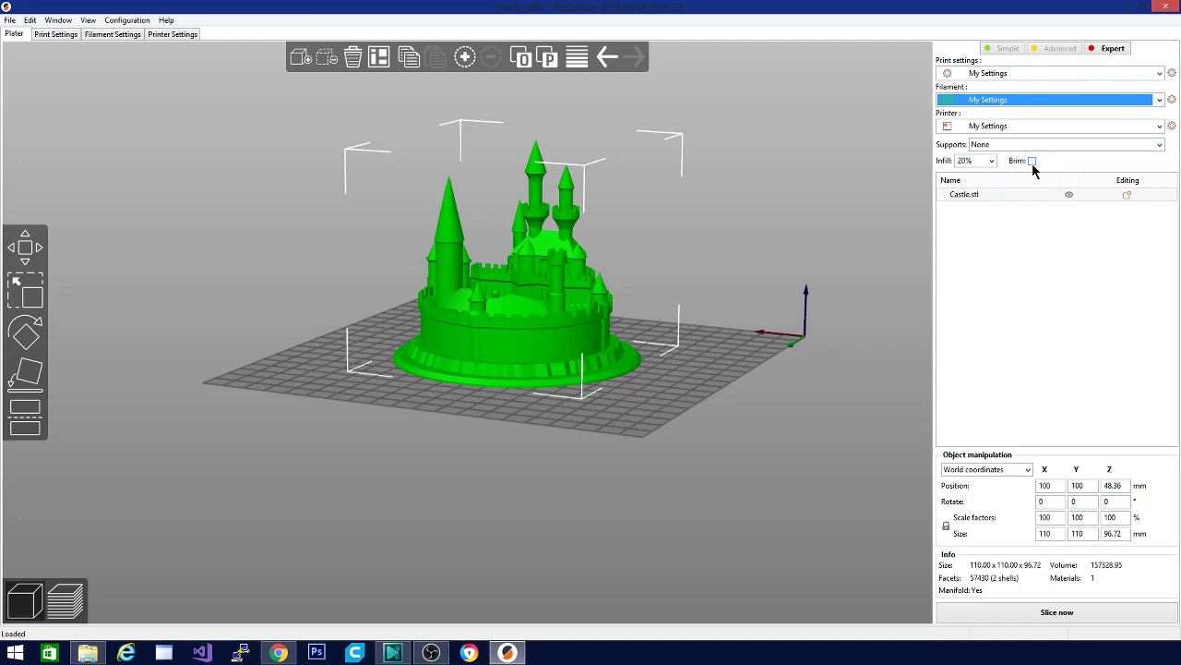
pyautogui.click(937, 559)
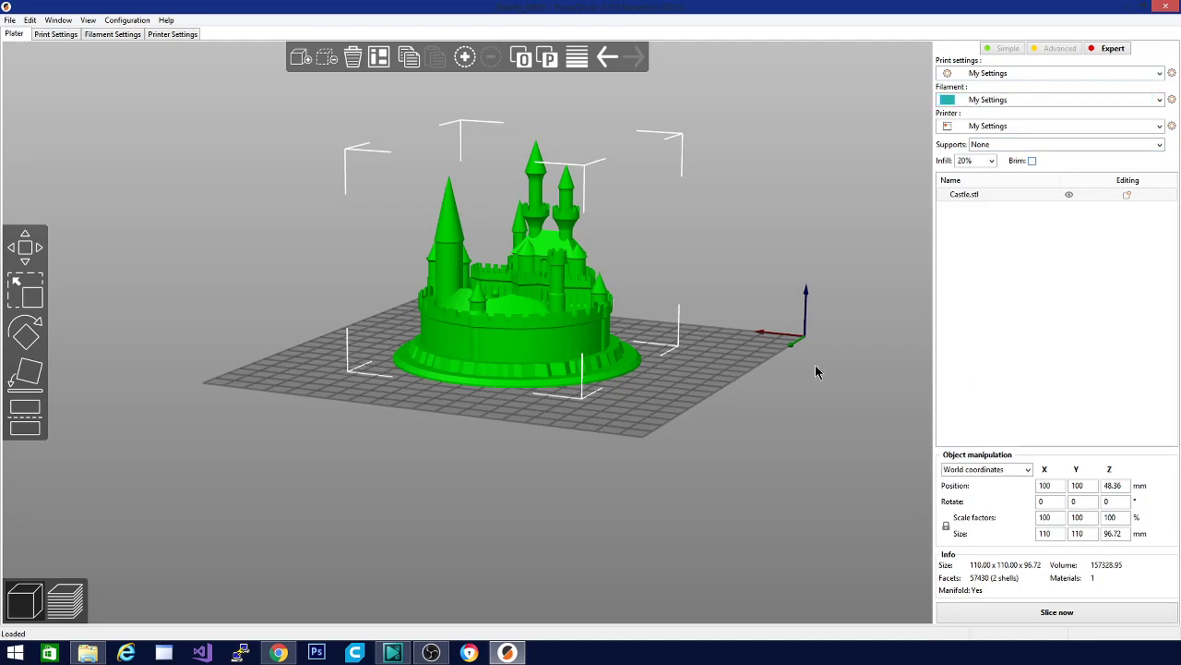
# - Drop Gear_Bearing.stl from the sample models folder onto the build plate
pyautogui.click(87, 652)
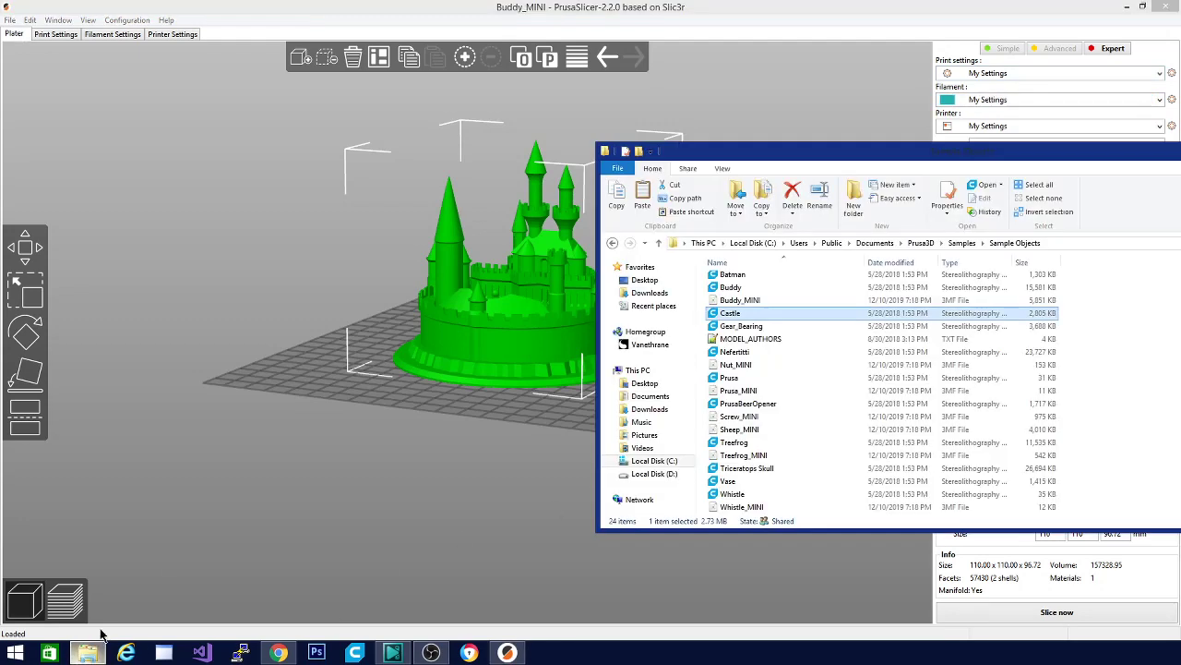
pyautogui.moveTo(730, 325); pyautogui.dragTo(294, 362)
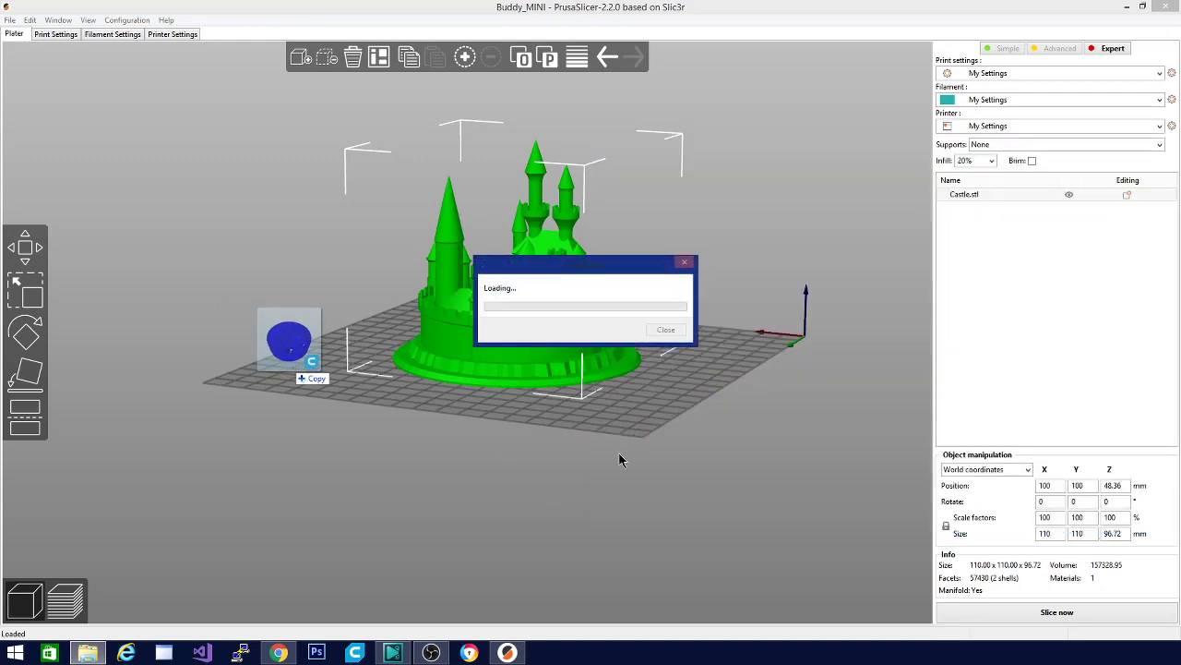
pyautogui.moveTo(787, 354); pyautogui.dragTo(670, 449)
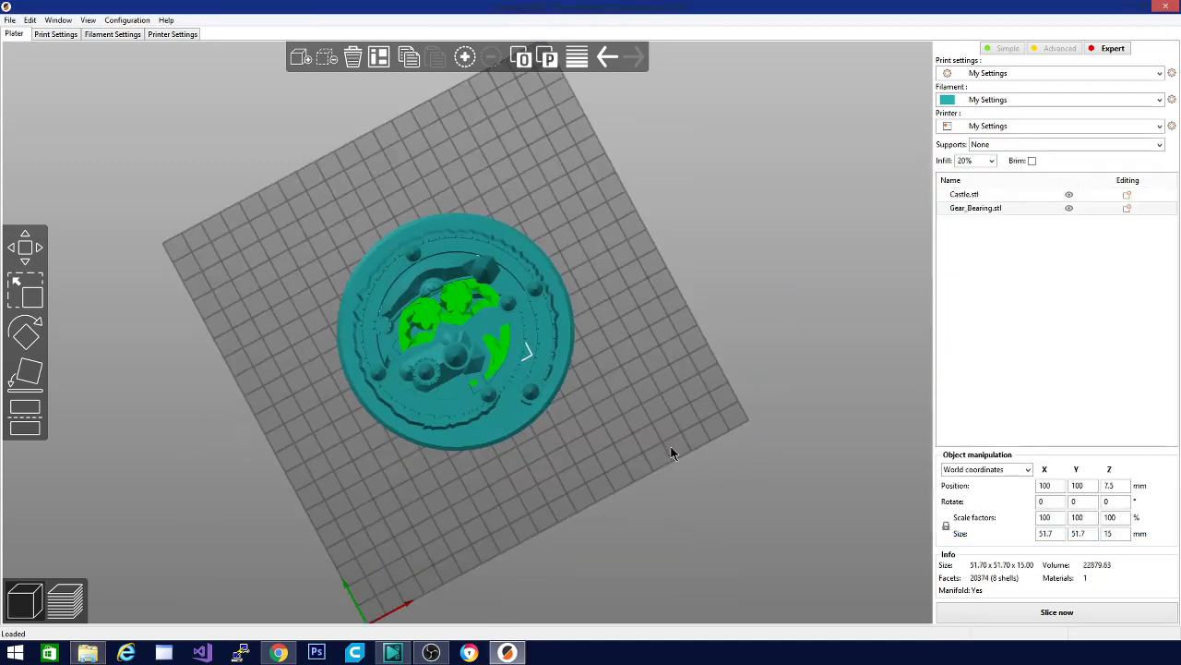
pyautogui.click(489, 320)
# - Delete Castle.stl from the object list, leaving only the gear bearing
pyautogui.moveTo(1006, 192); pyautogui.dragTo(1002, 231)
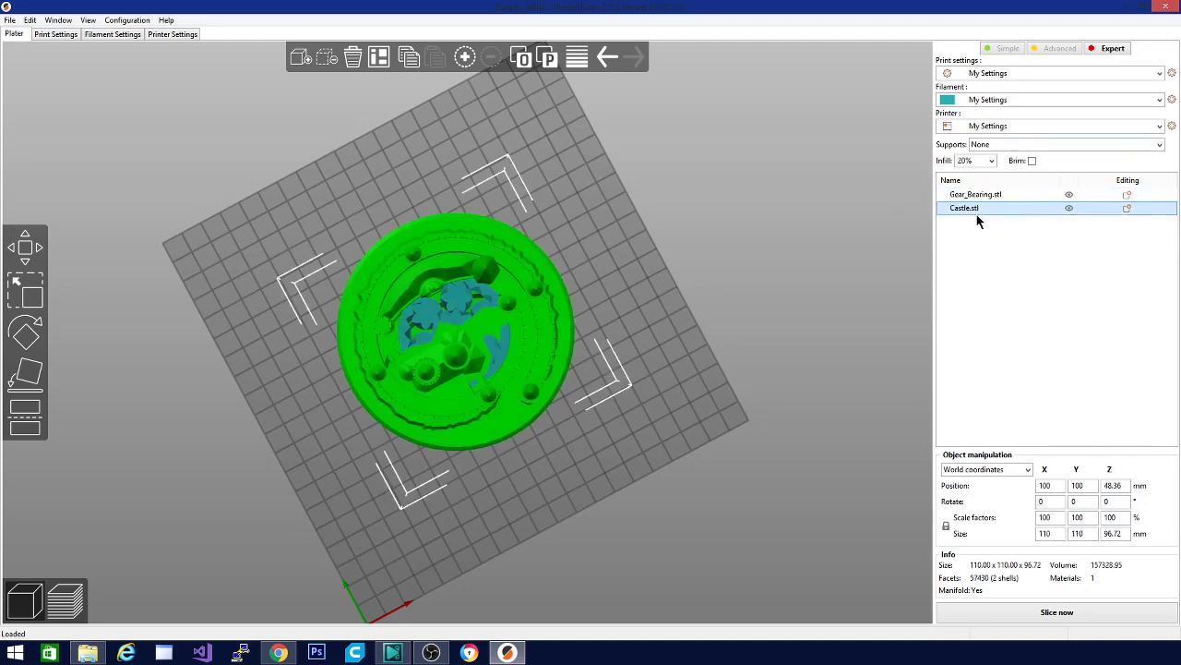
pyautogui.click(977, 194)
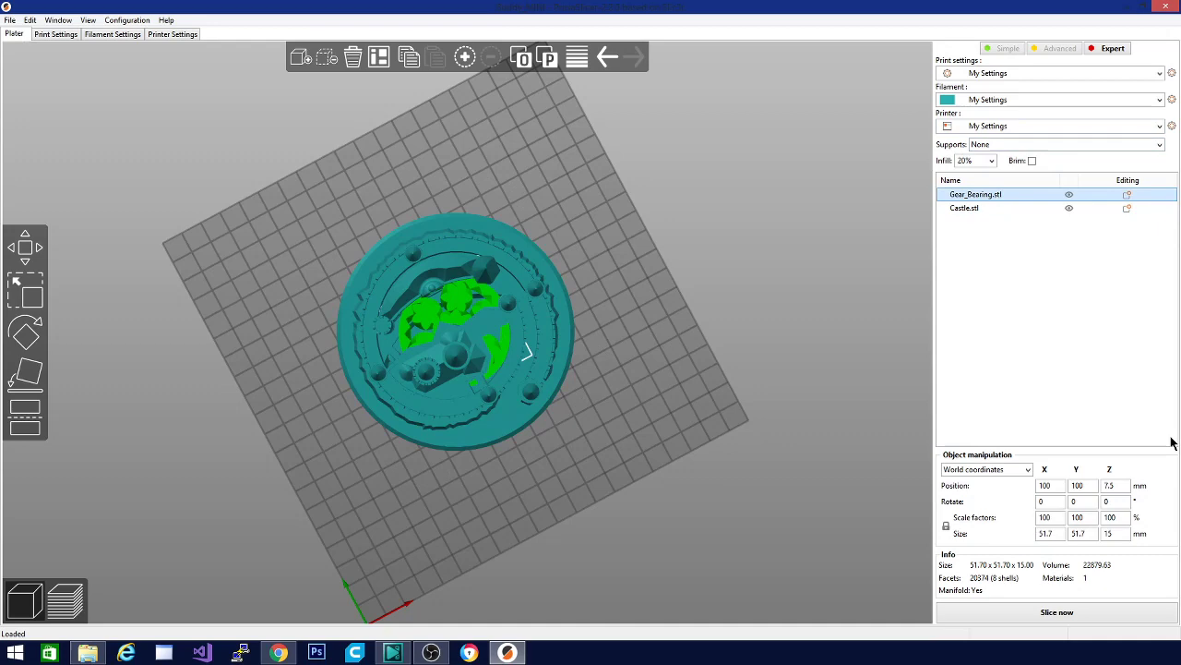
pyautogui.click(969, 211)
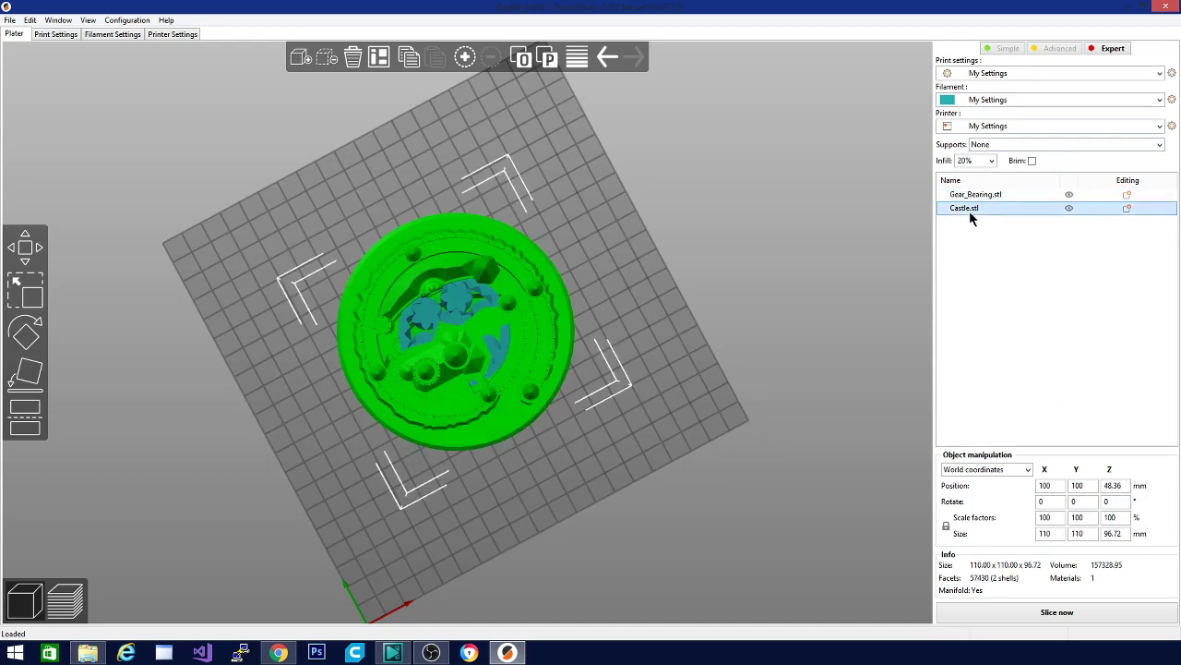
pyautogui.press('Delete')
pyautogui.moveTo(572, 411); pyautogui.dragTo(444, 307)
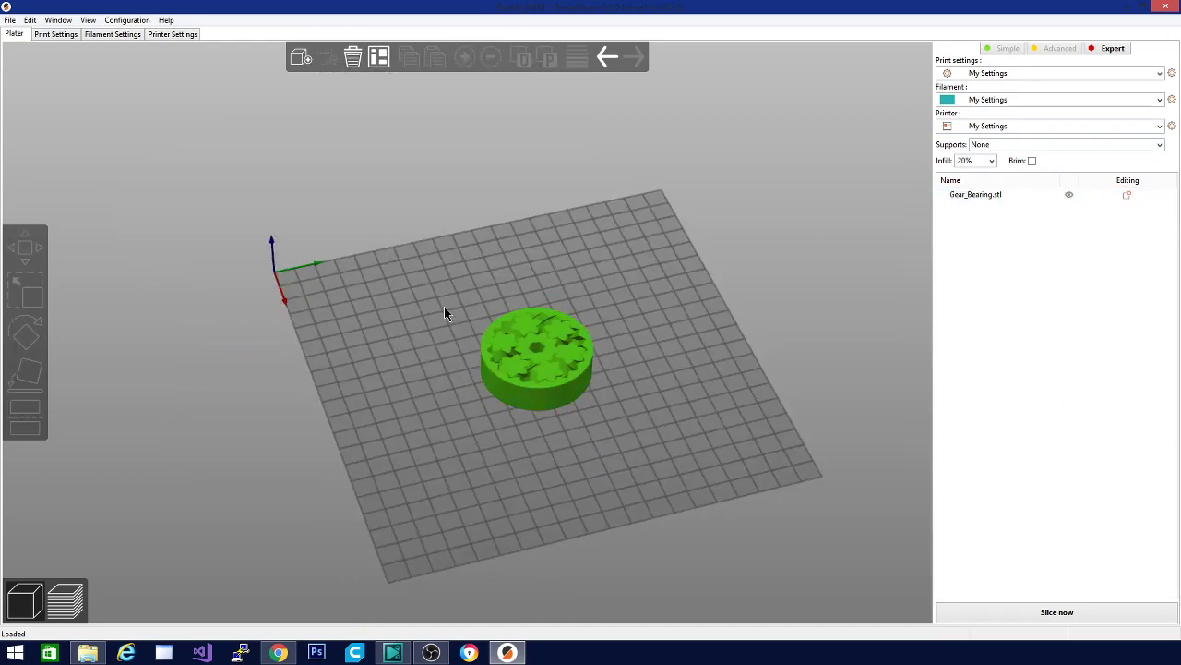
# - Slice the gear bearing and scrub the preview down to its lower layers
pyautogui.click(1055, 613)
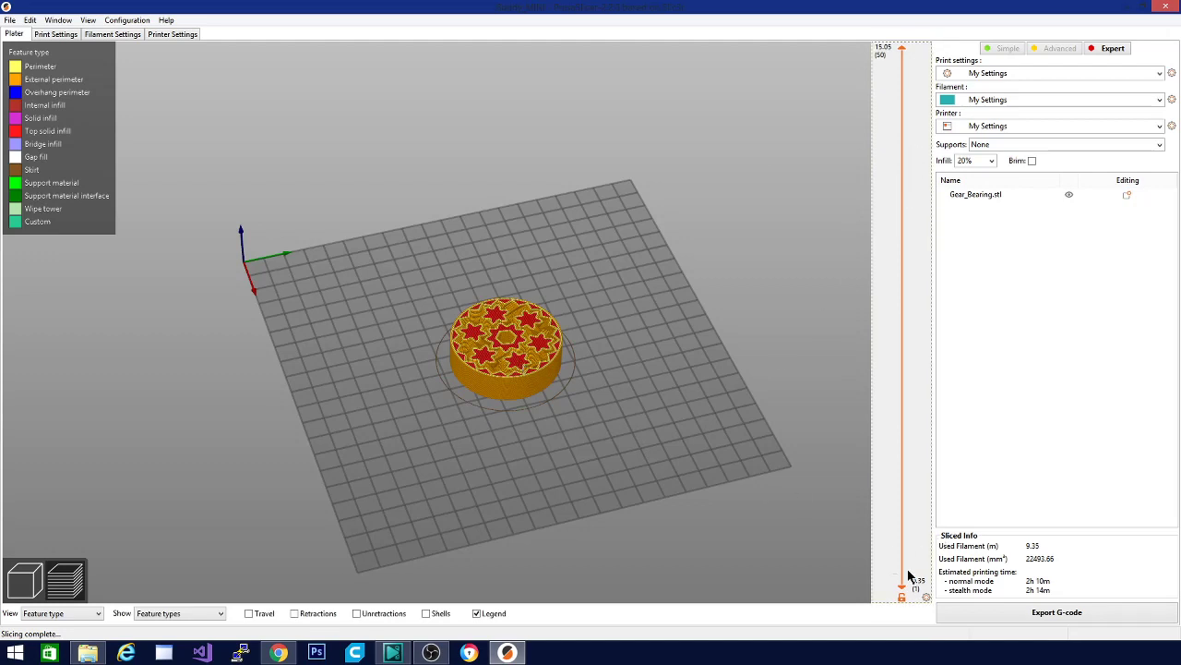
pyautogui.click(903, 535)
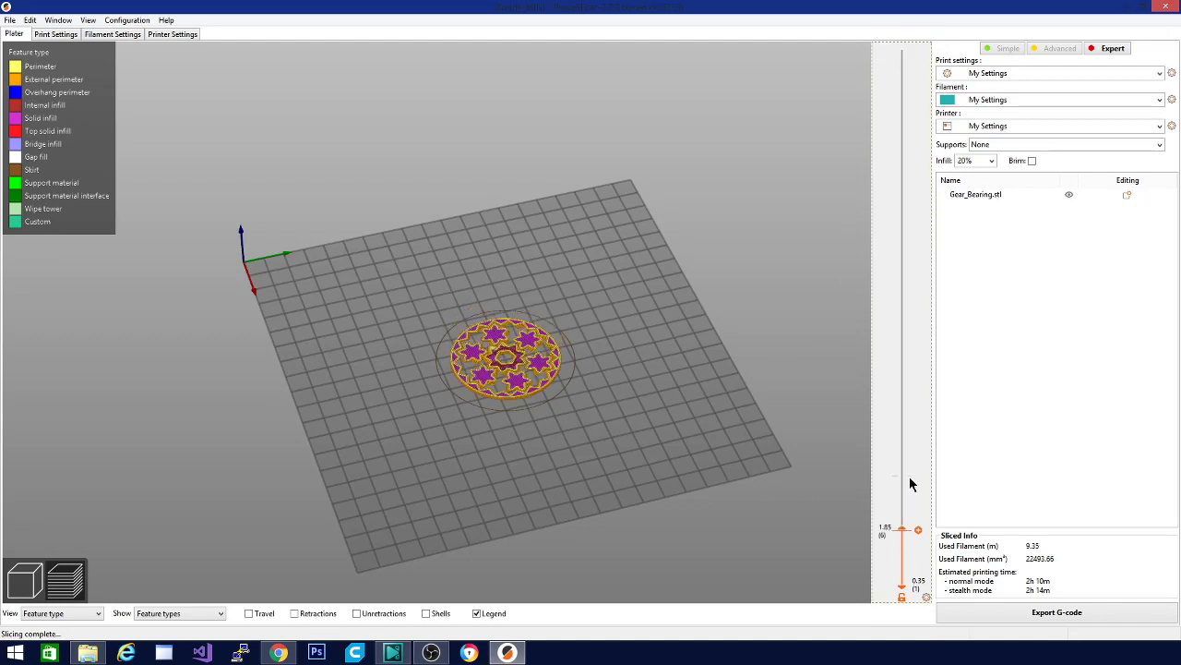
pyautogui.moveTo(902, 528); pyautogui.dragTo(918, 453)
pyautogui.scroll(-3, 526, 393)
pyautogui.scroll(10, 526, 393)
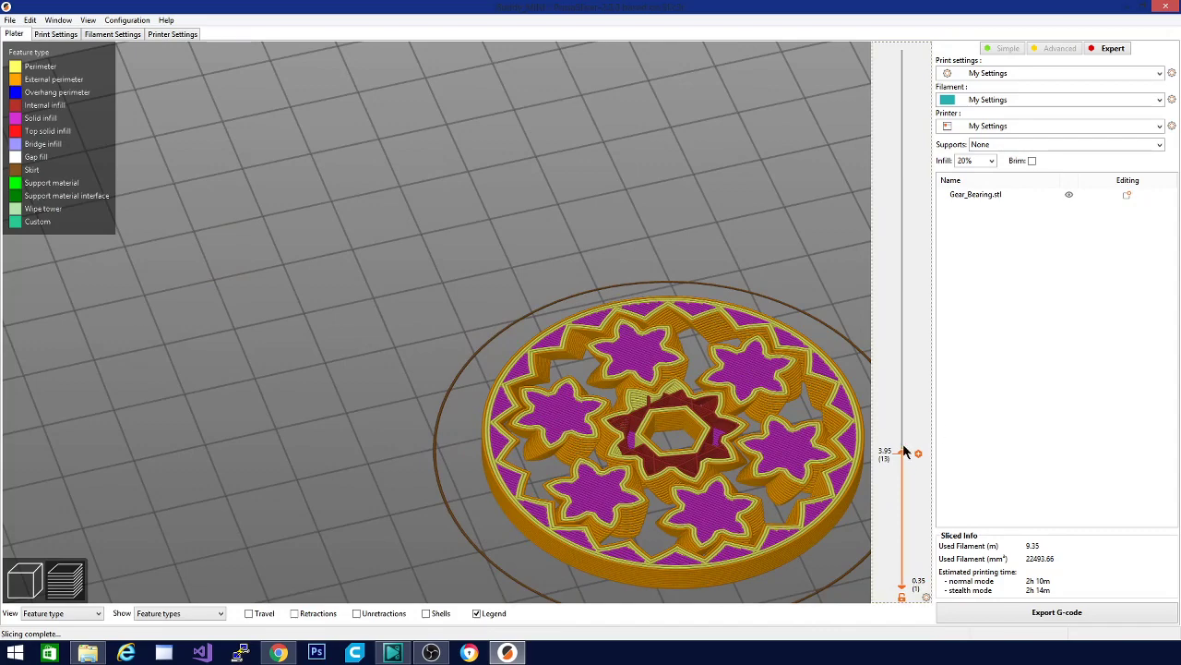
# - Add an M600 colour change at the 9.95 mm layer (layer 33)
pyautogui.moveTo(905, 451); pyautogui.dragTo(929, 478)
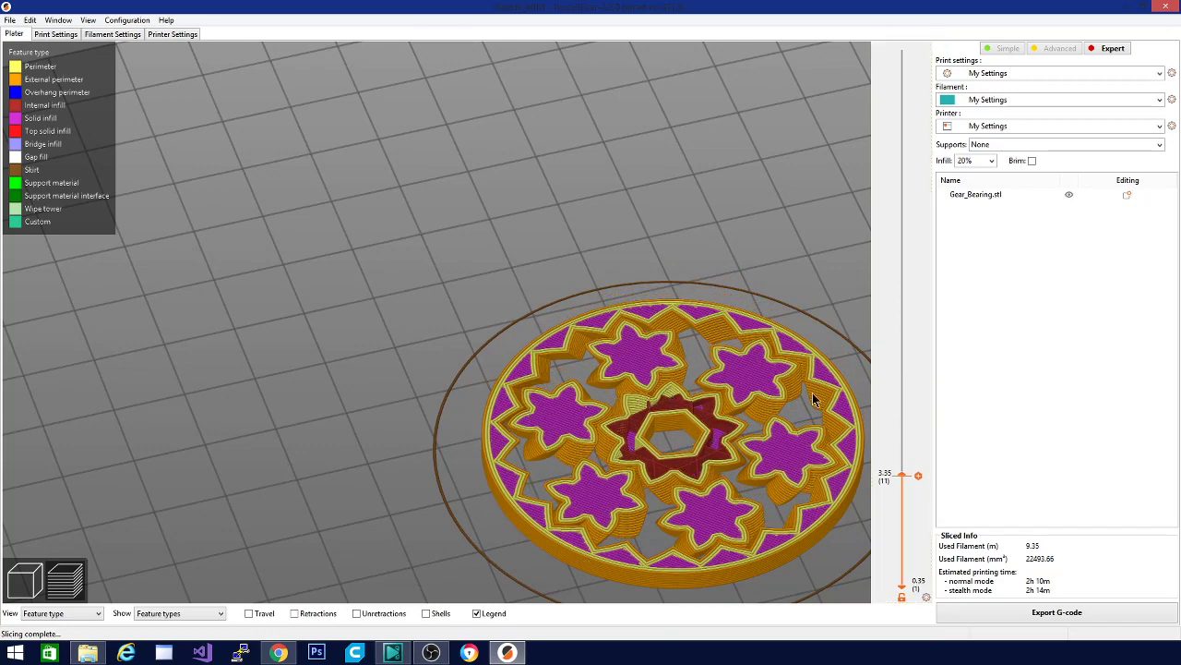
pyautogui.moveTo(904, 477); pyautogui.dragTo(917, 238)
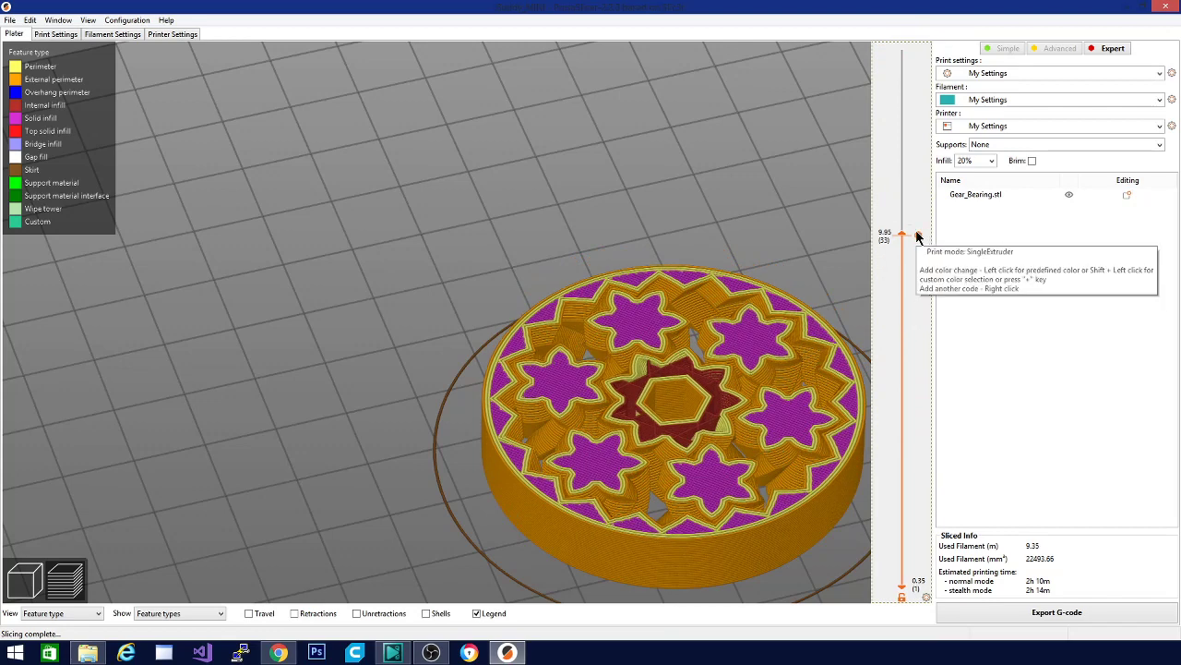
pyautogui.click(917, 237)
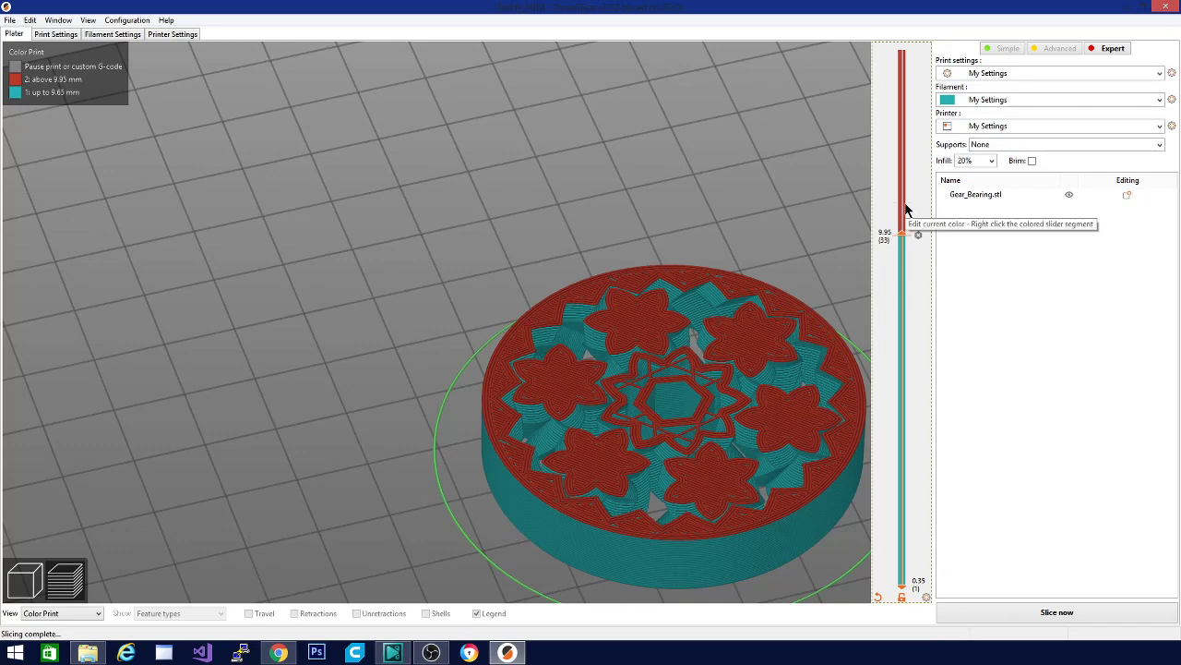
# - Change the colour of the band above 9.95 mm from red to dark green
pyautogui.scroll(3, 905, 209)
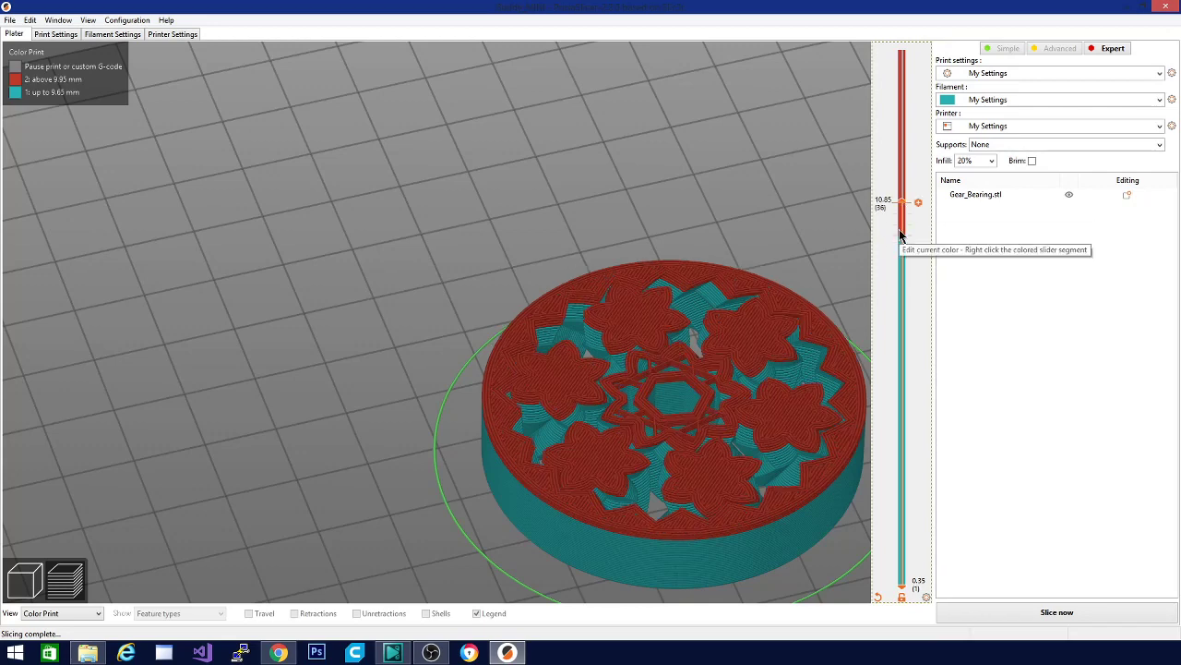
pyautogui.rightClick(901, 236)
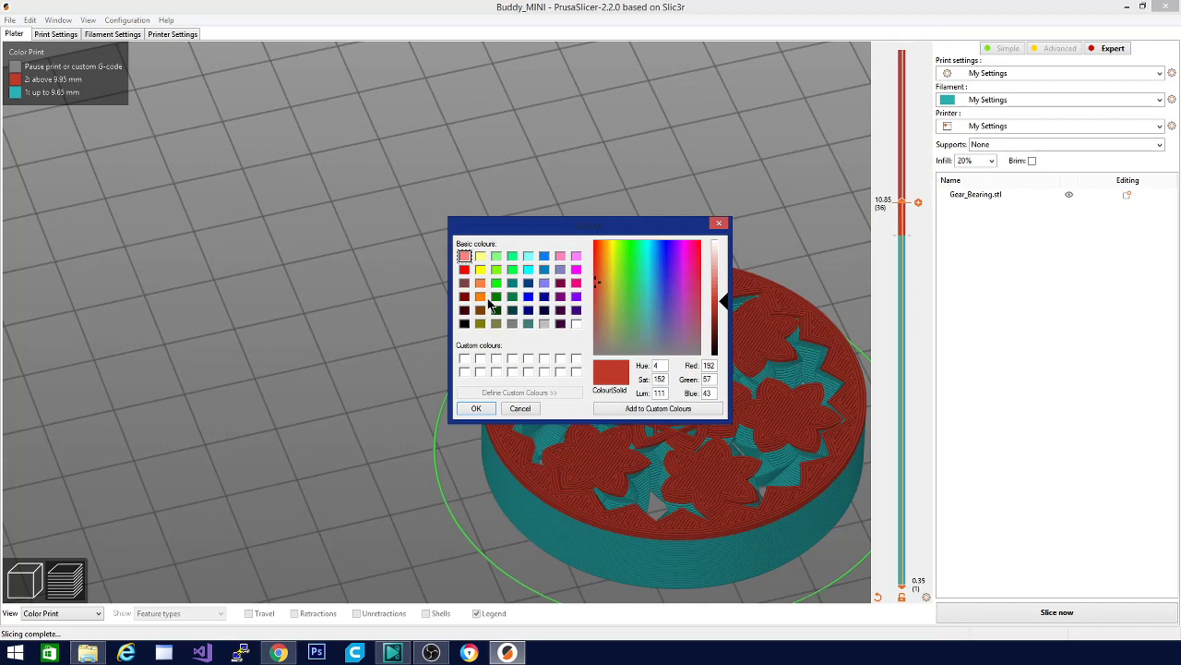
pyautogui.click(496, 296)
pyautogui.click(472, 408)
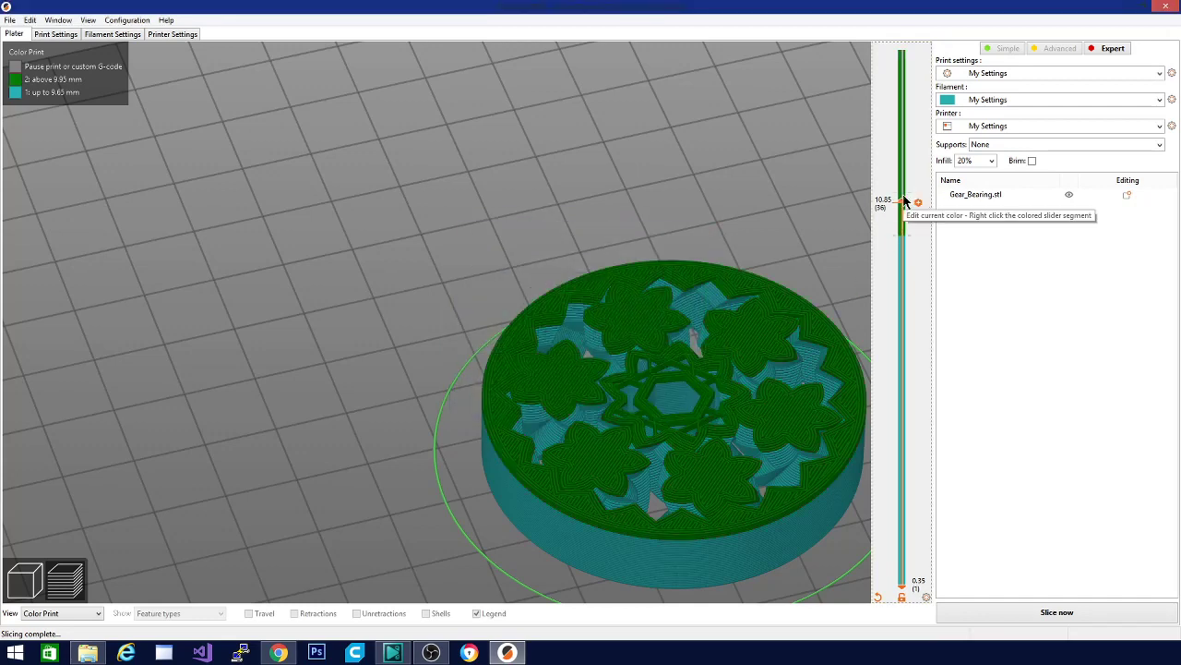
pyautogui.moveTo(902, 205); pyautogui.dragTo(901, 398)
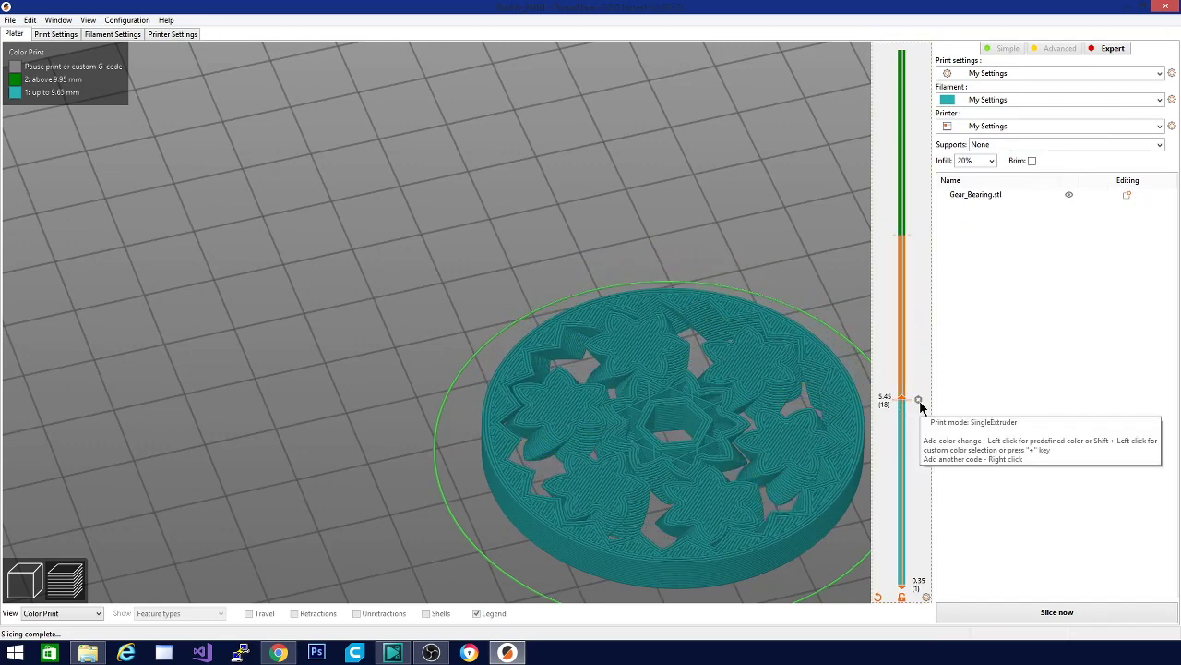
pyautogui.click(919, 401)
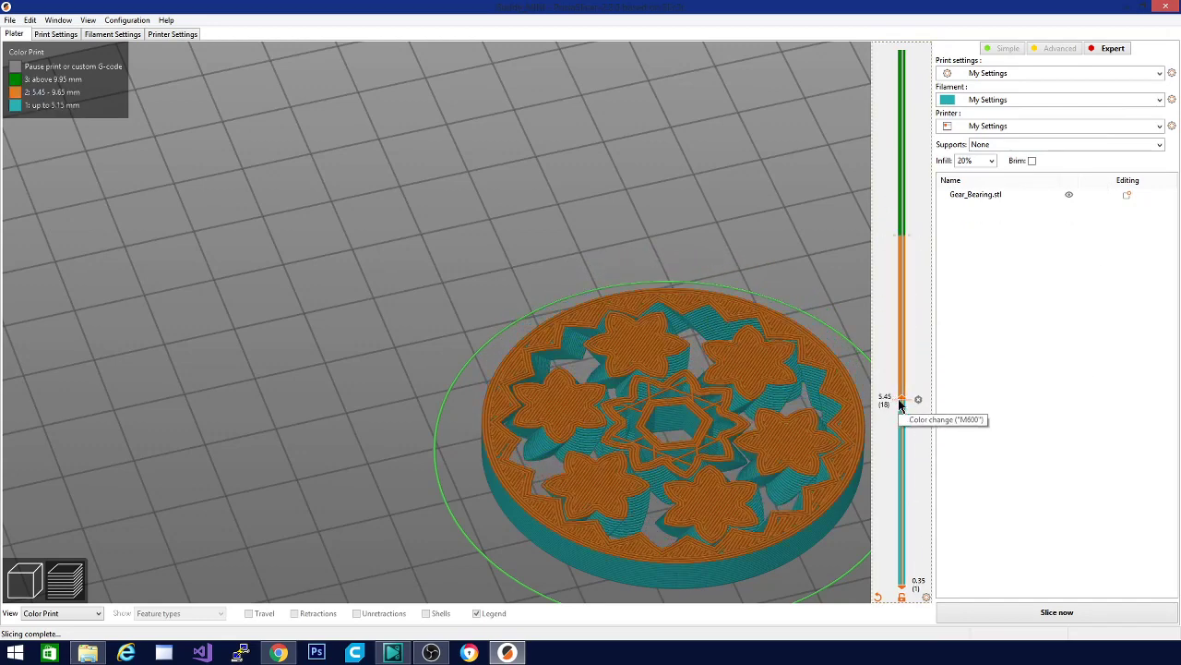
pyautogui.moveTo(903, 400); pyautogui.dragTo(955, 8)
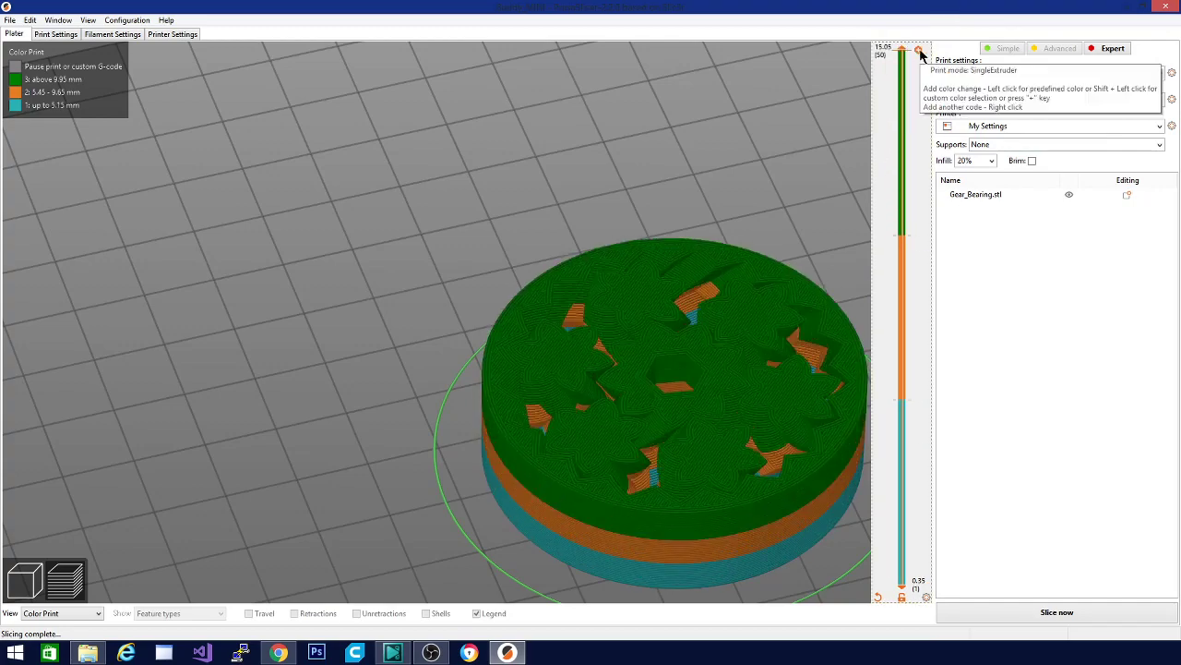
pyautogui.moveTo(920, 55); pyautogui.dragTo(918, 376)
pyautogui.click(918, 382)
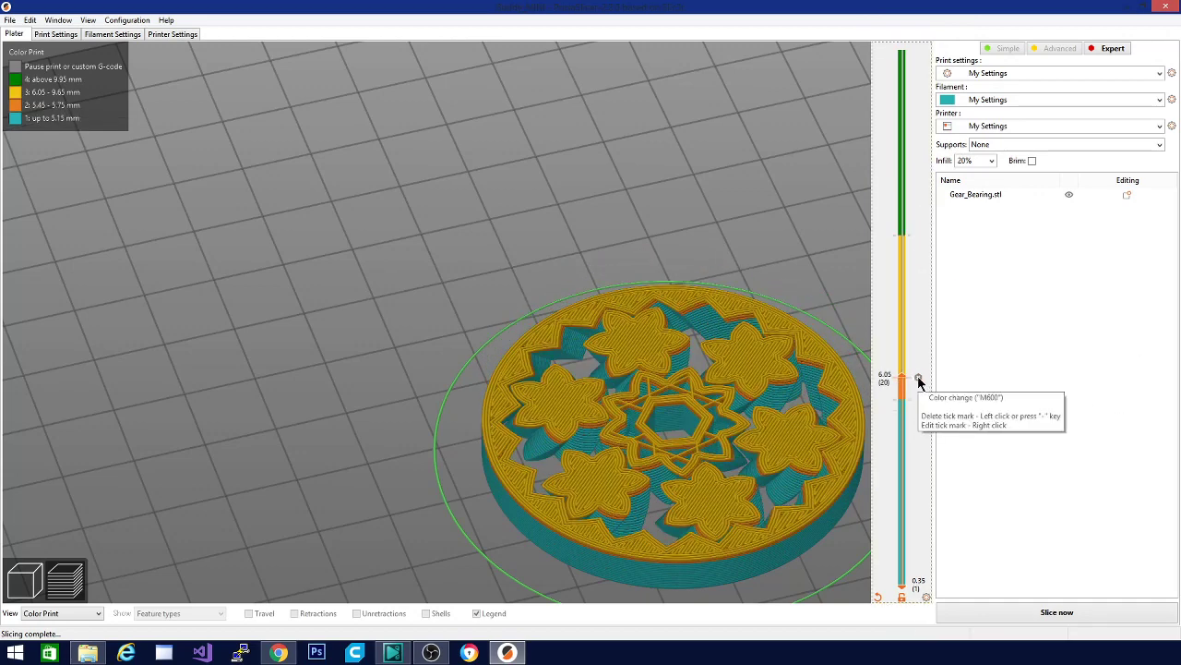
pyautogui.click(918, 382)
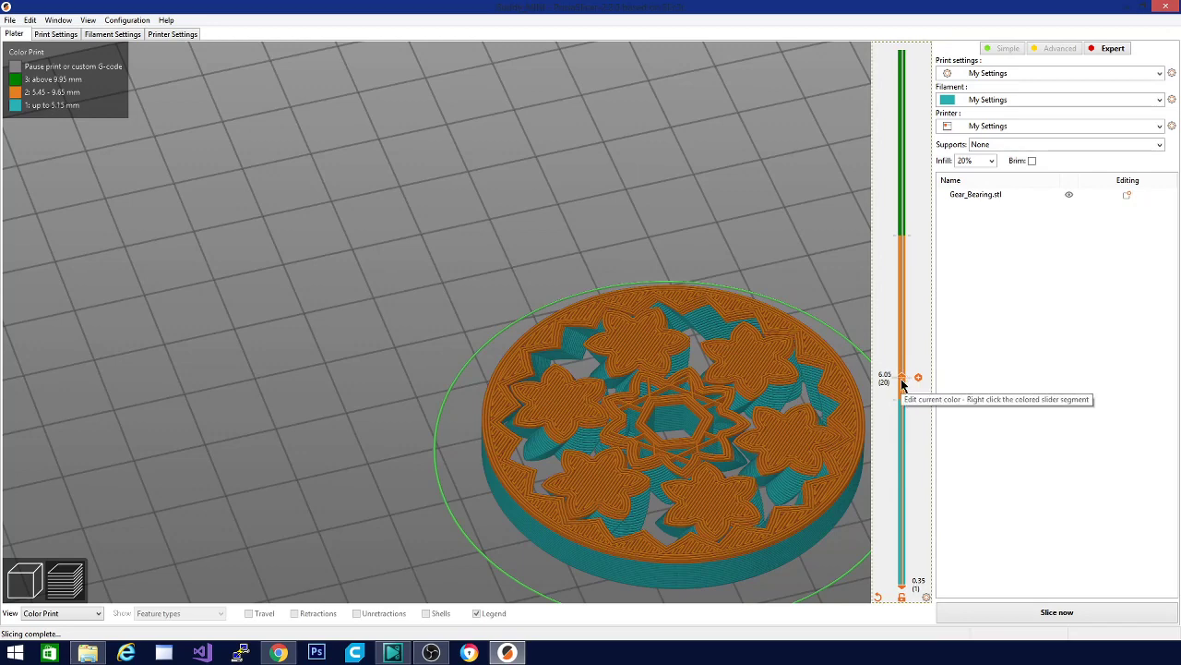
pyautogui.moveTo(910, 379); pyautogui.dragTo(912, 403)
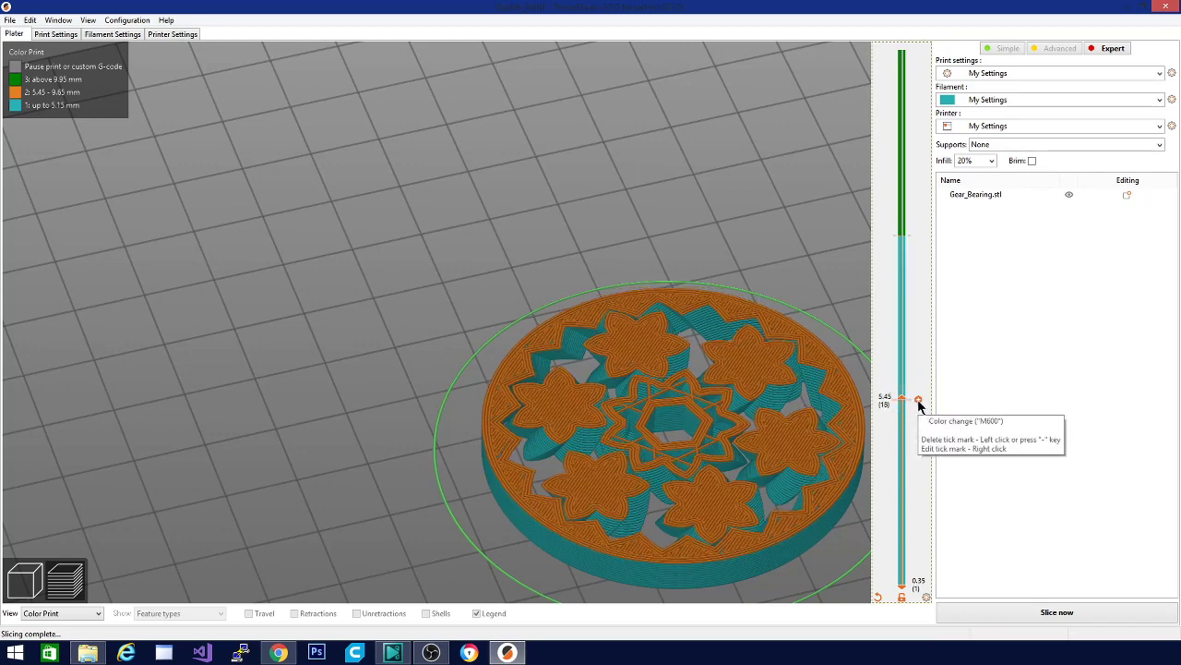
pyautogui.click(918, 401)
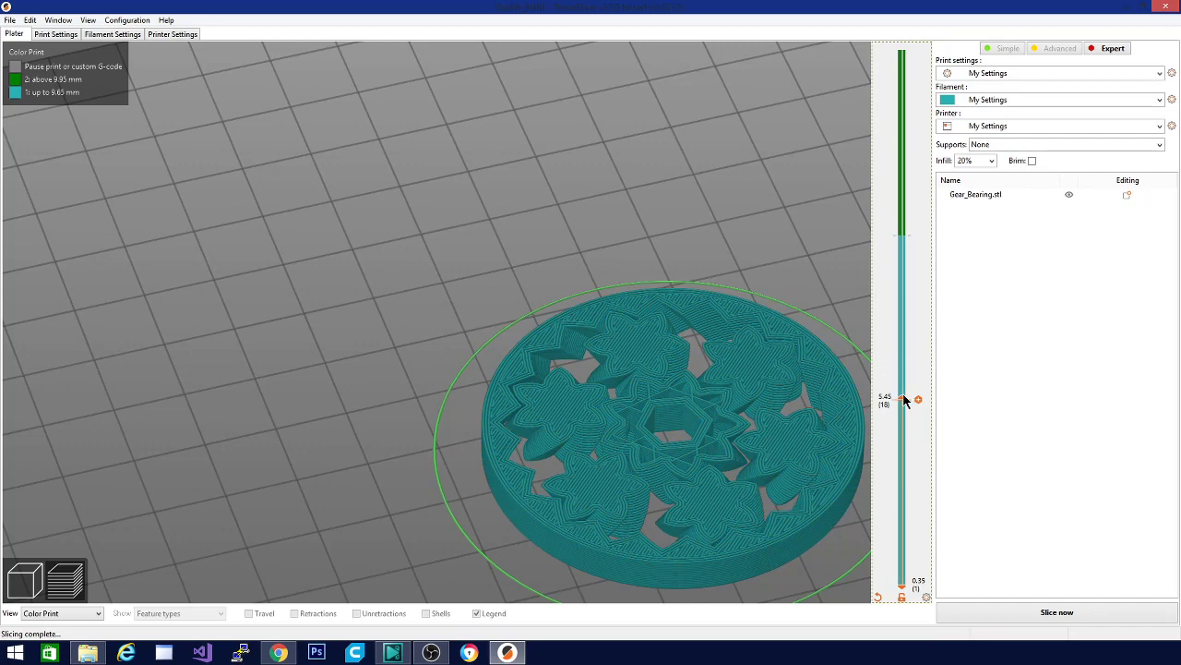
pyautogui.moveTo(906, 399); pyautogui.dragTo(911, 138)
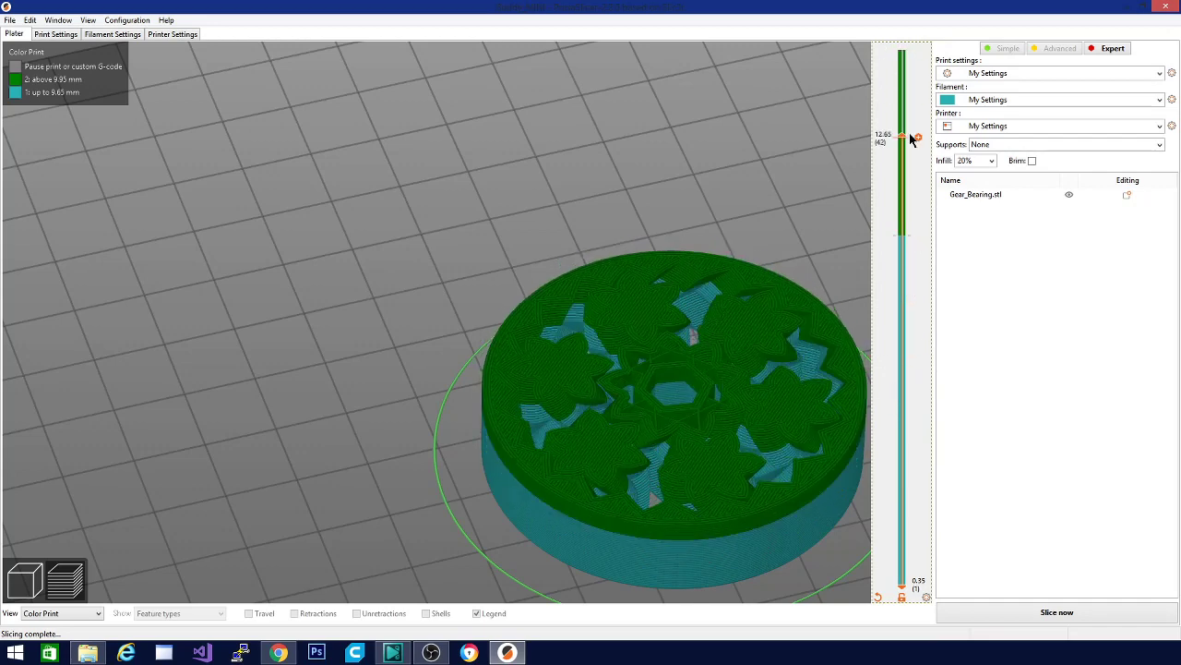
pyautogui.click(926, 598)
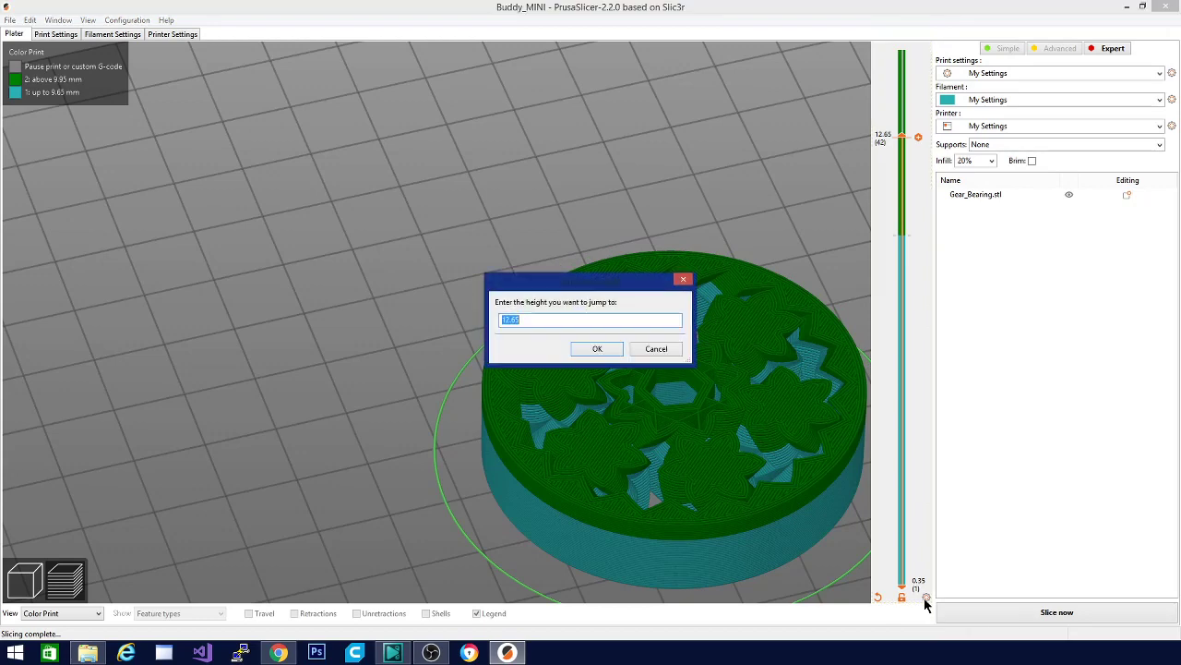
pyautogui.click(683, 278)
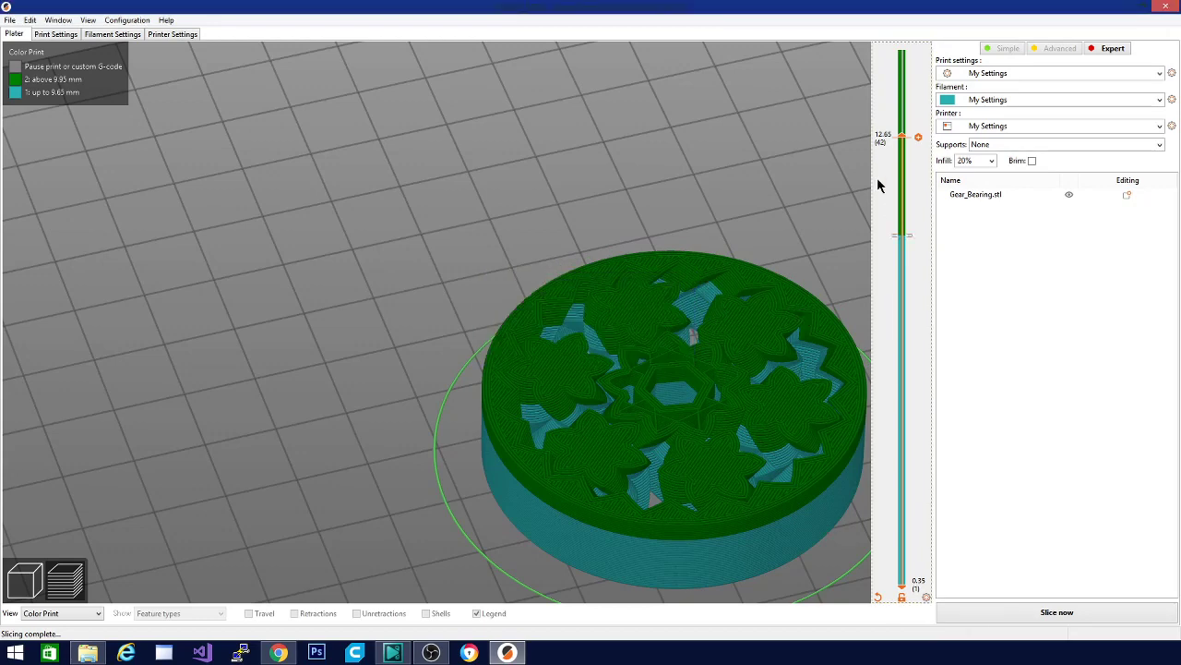
pyautogui.moveTo(901, 136); pyautogui.dragTo(908, 322)
pyautogui.scroll(-12, 934, 458)
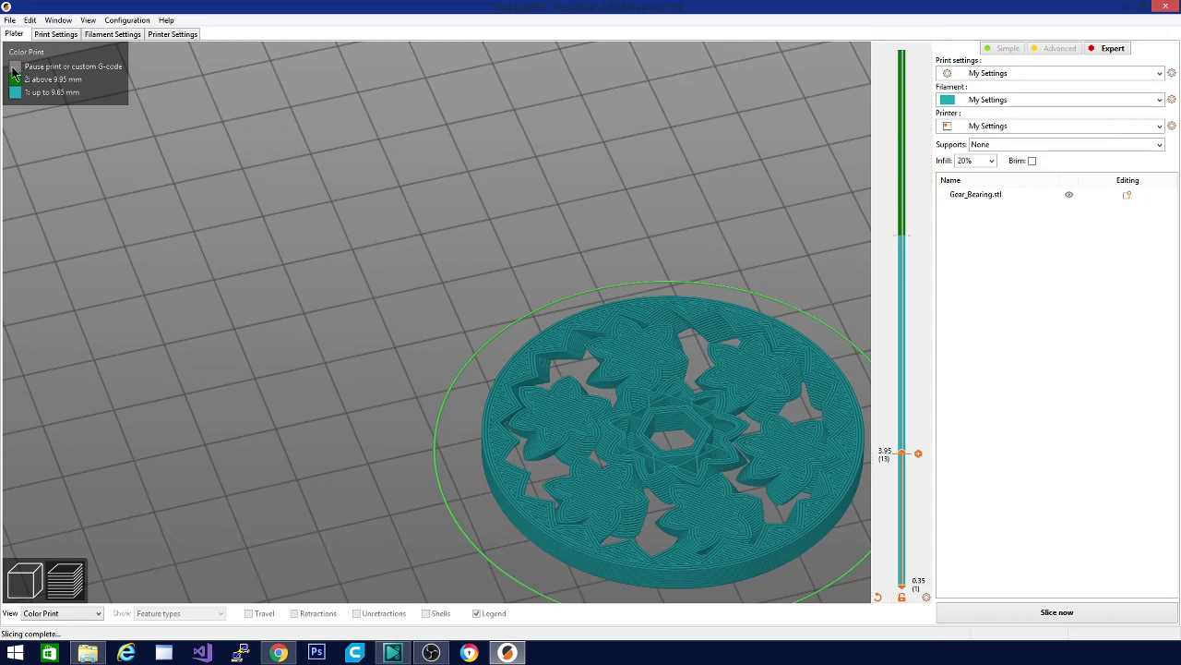
pyautogui.click(50, 35)
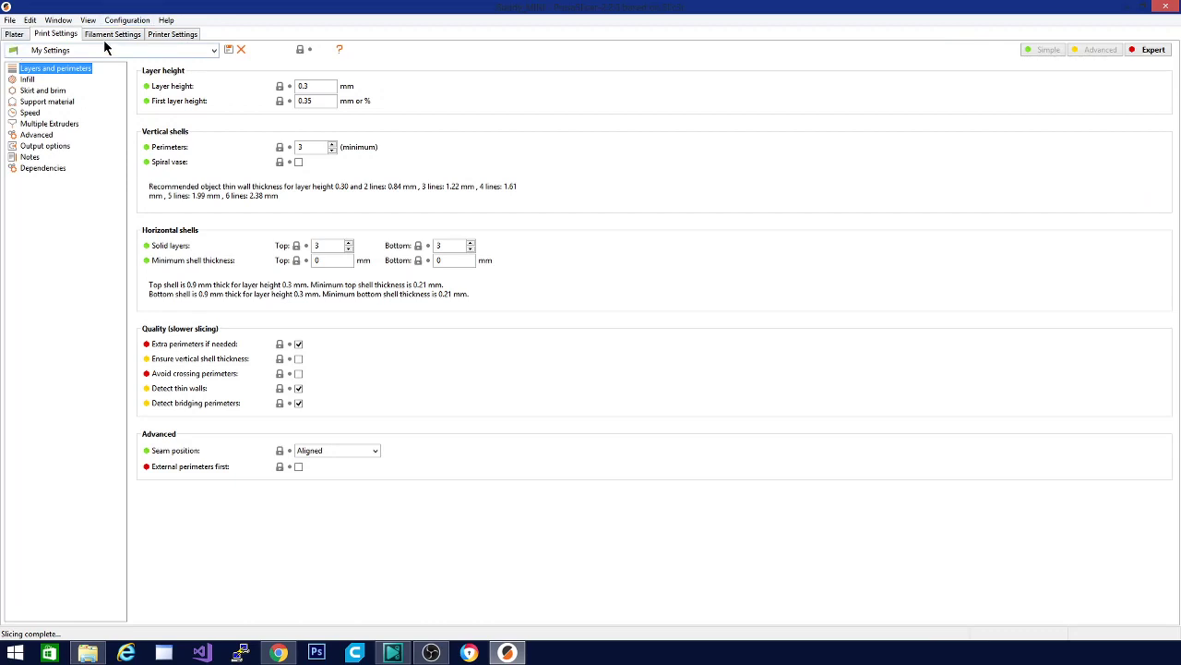
pyautogui.click(103, 35)
pyautogui.click(48, 35)
pyautogui.click(15, 36)
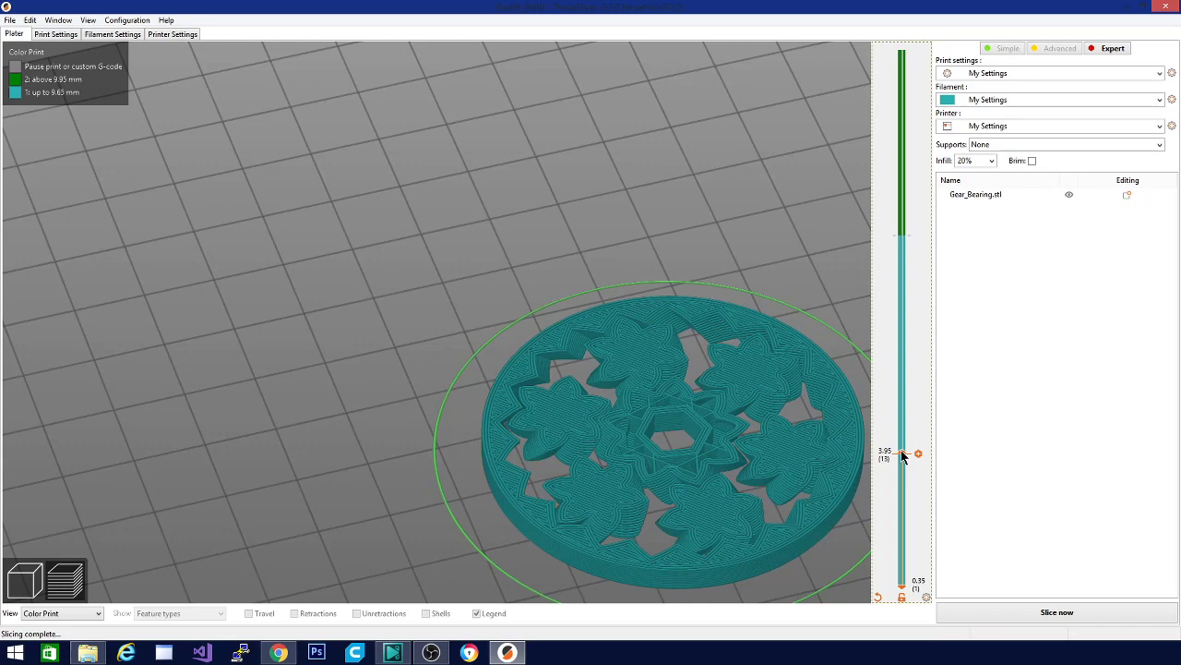
pyautogui.scroll(20, 889, 201)
pyautogui.scroll(7, 889, 201)
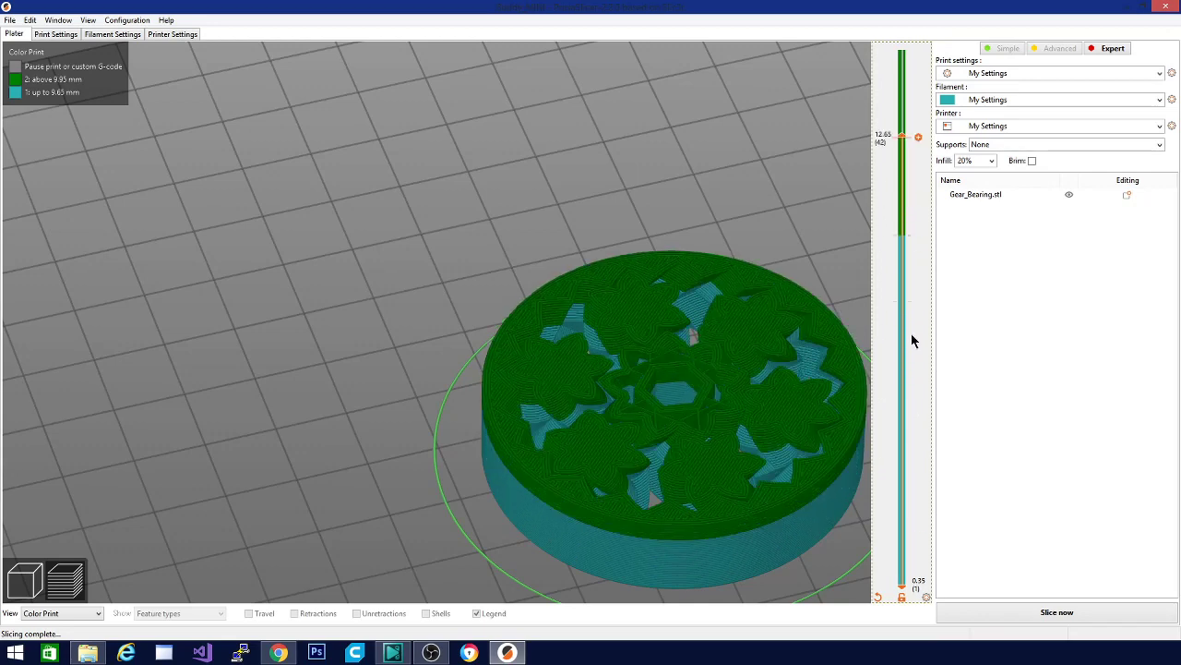
# - Re-slice the gear to get per-colour print times (about 2h 10m, 9.35 m filament)
pyautogui.click(1052, 612)
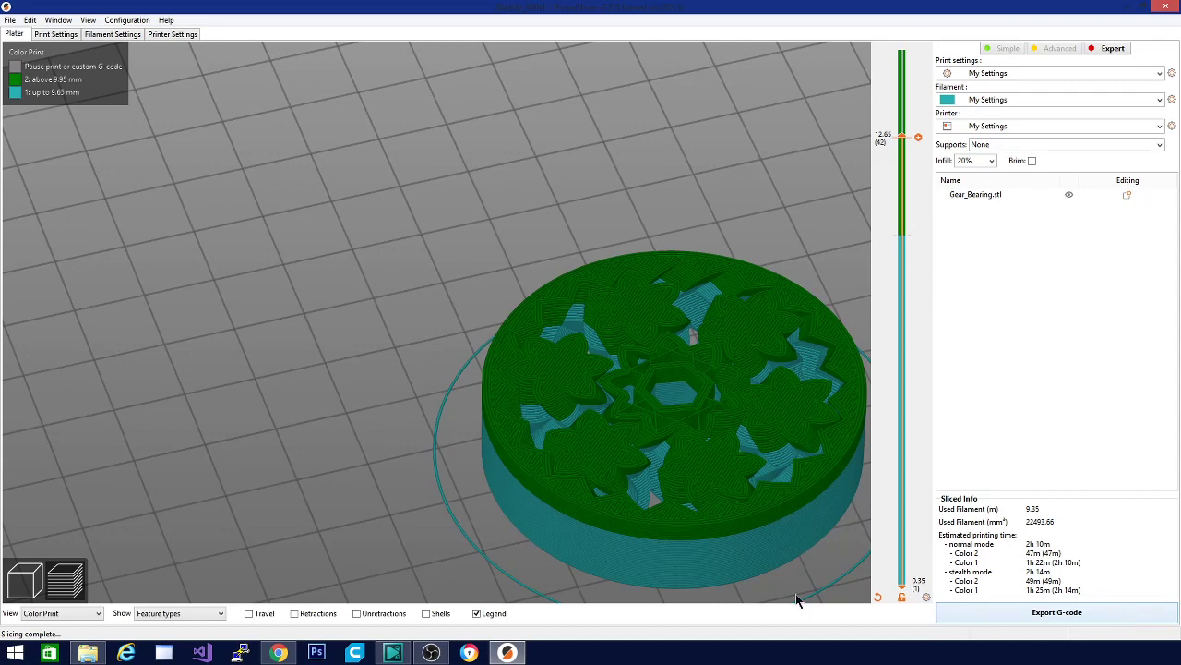
# - Jump the PrusaSlicer 2.2 YouTube video to 1:38 then 1:57, then return to PrusaSlicer
pyautogui.moveTo(280, 653)
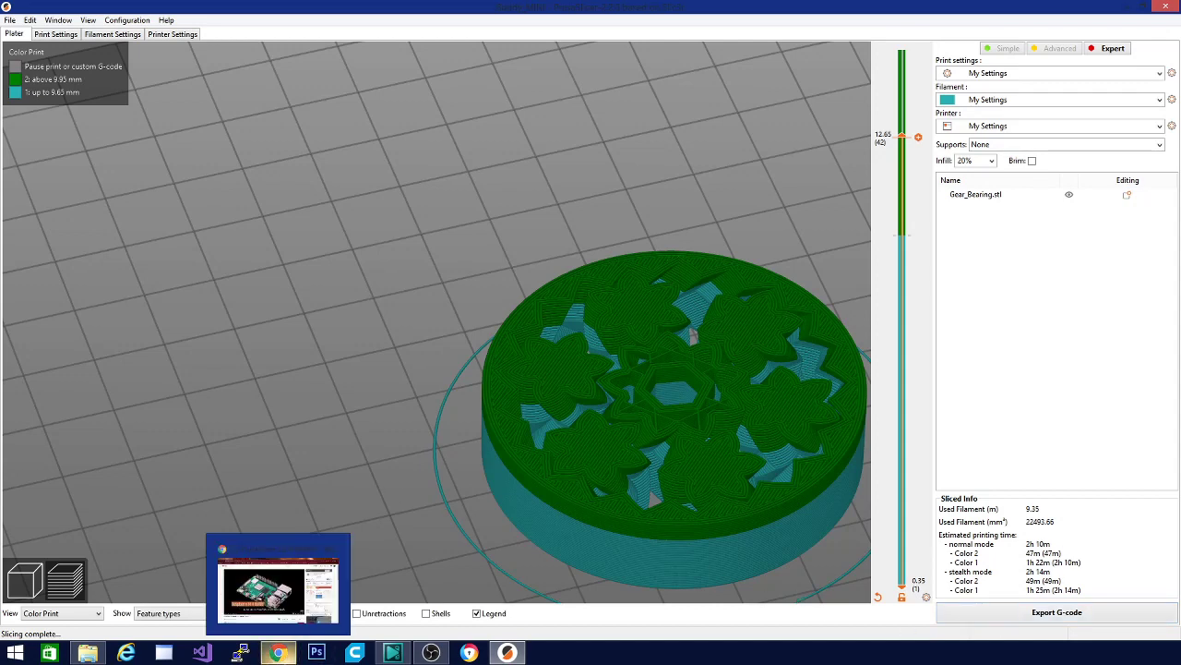
pyautogui.click(277, 586)
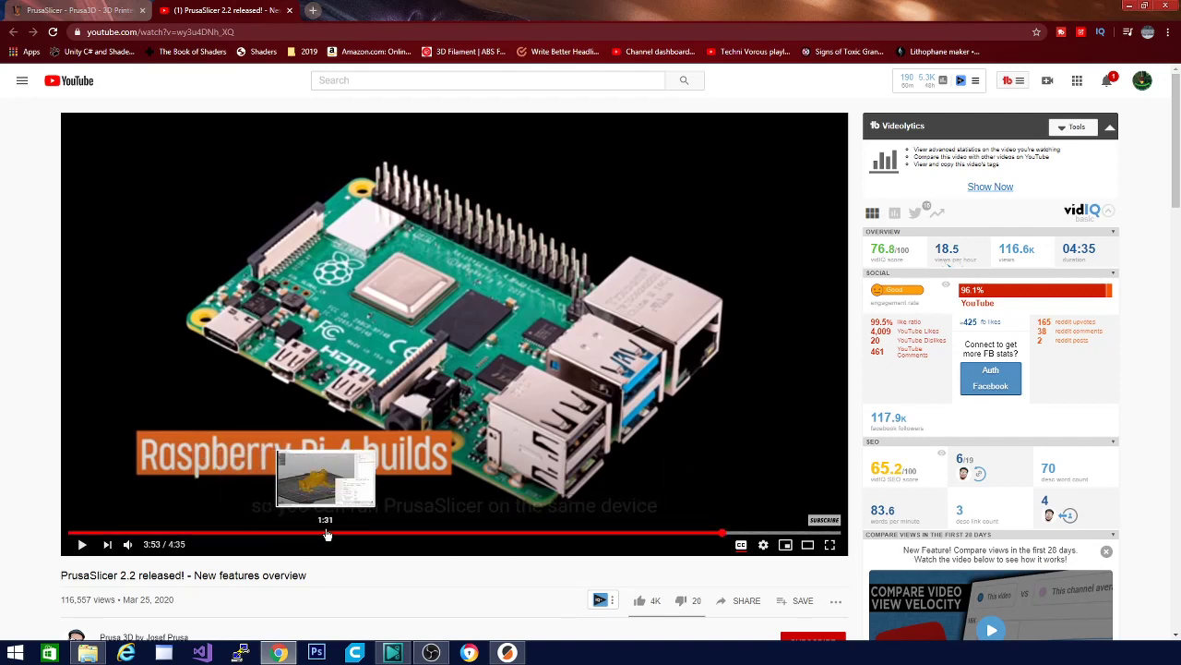
pyautogui.click(346, 535)
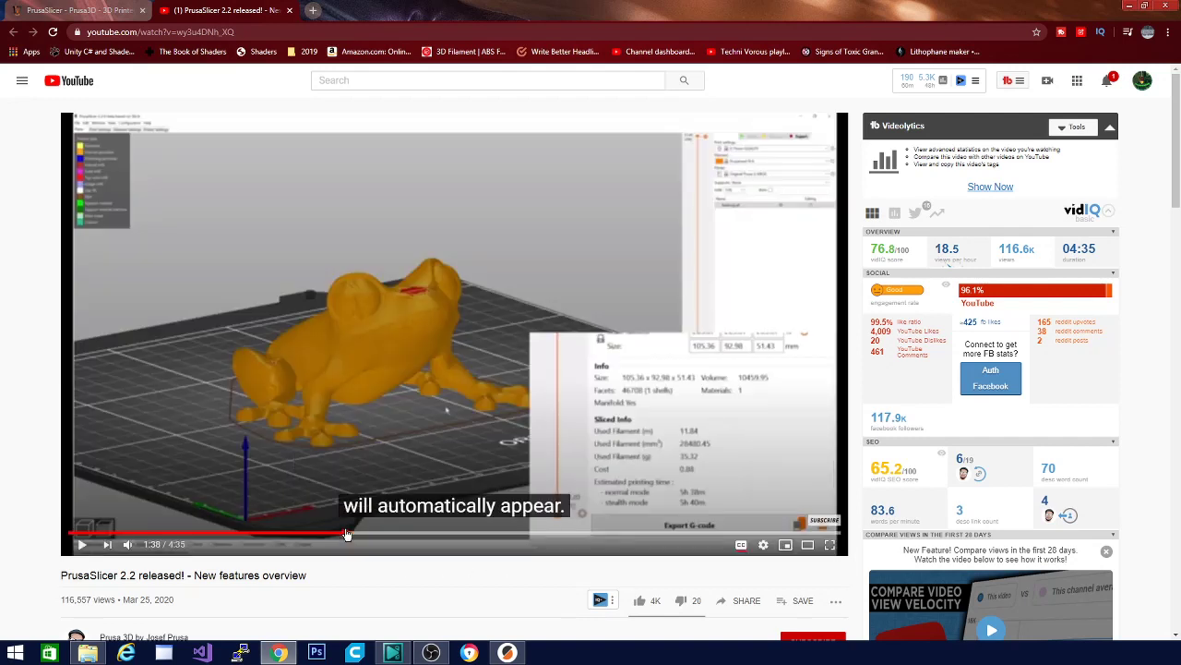
pyautogui.click(401, 536)
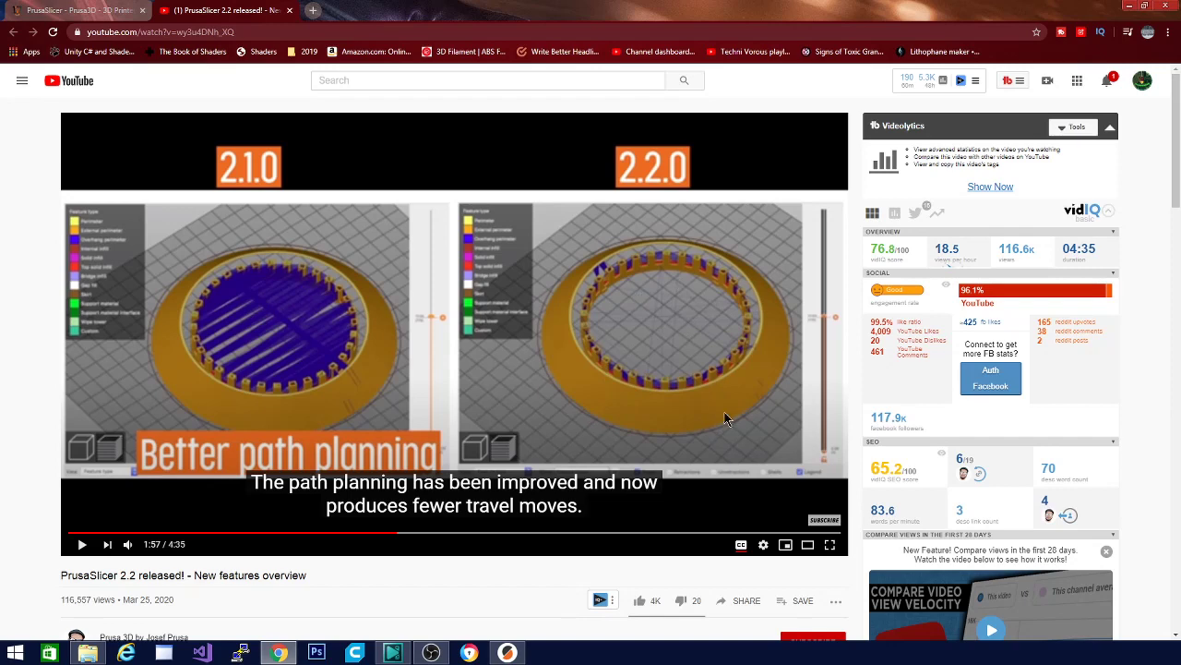
pyautogui.click(508, 652)
pyautogui.click(10, 20)
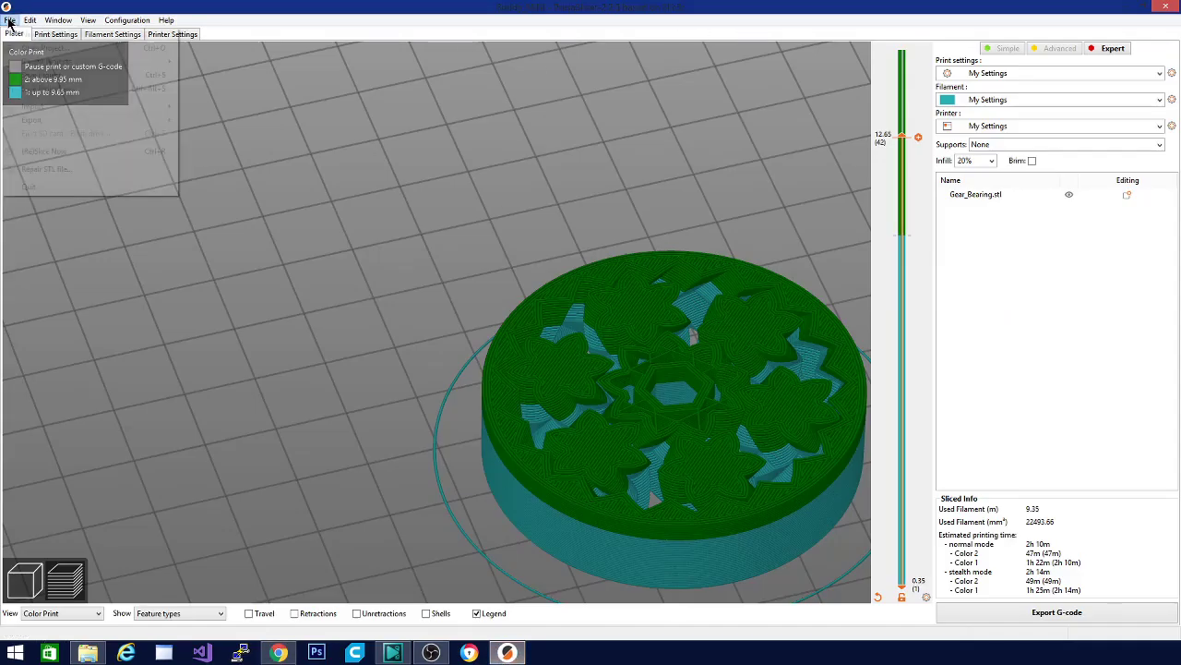
pyautogui.press('Escape')
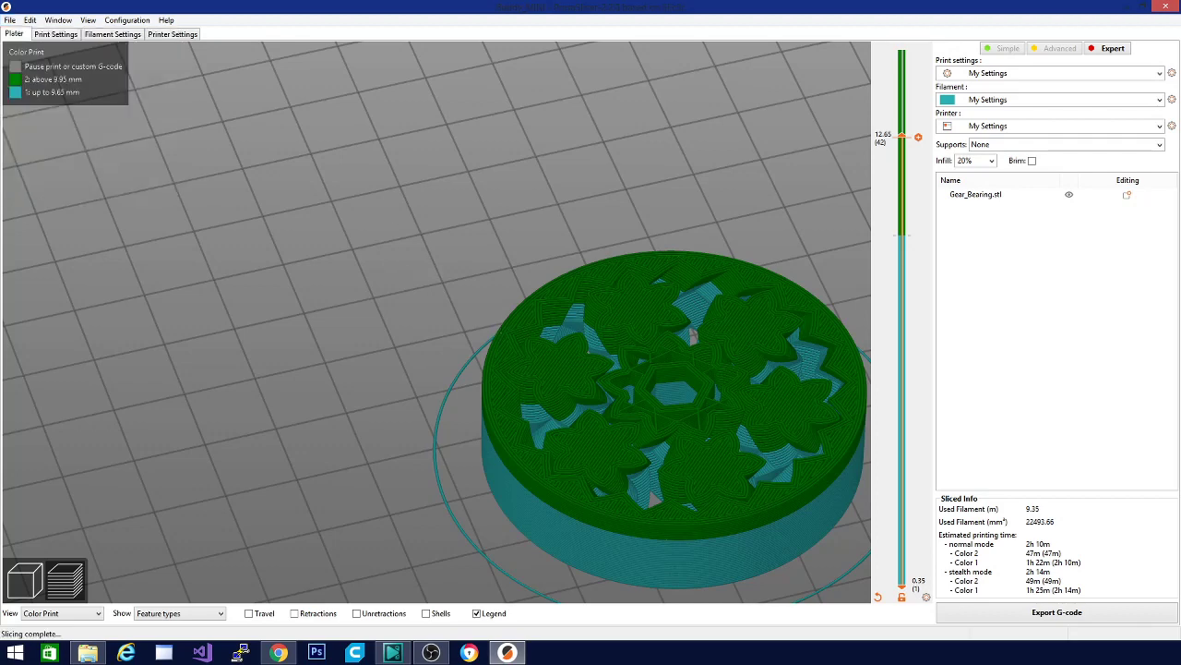
pyautogui.scroll(-3, 709, 451)
pyautogui.scroll(-3, 707, 446)
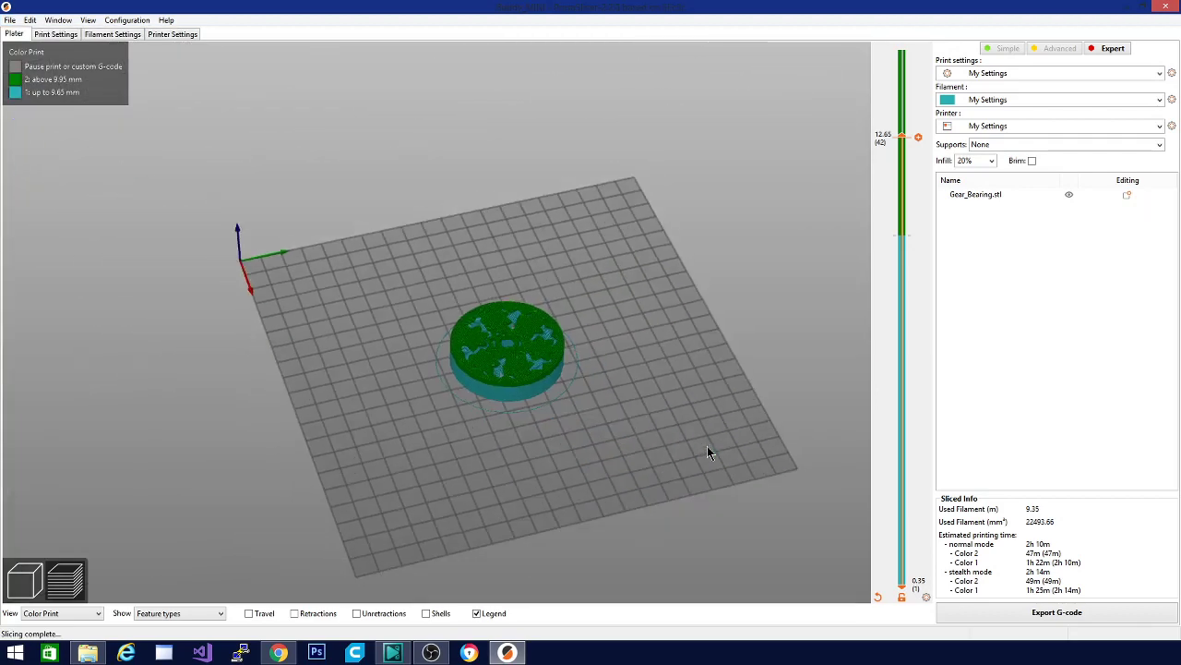
pyautogui.moveTo(707, 446); pyautogui.dragTo(500, 385)
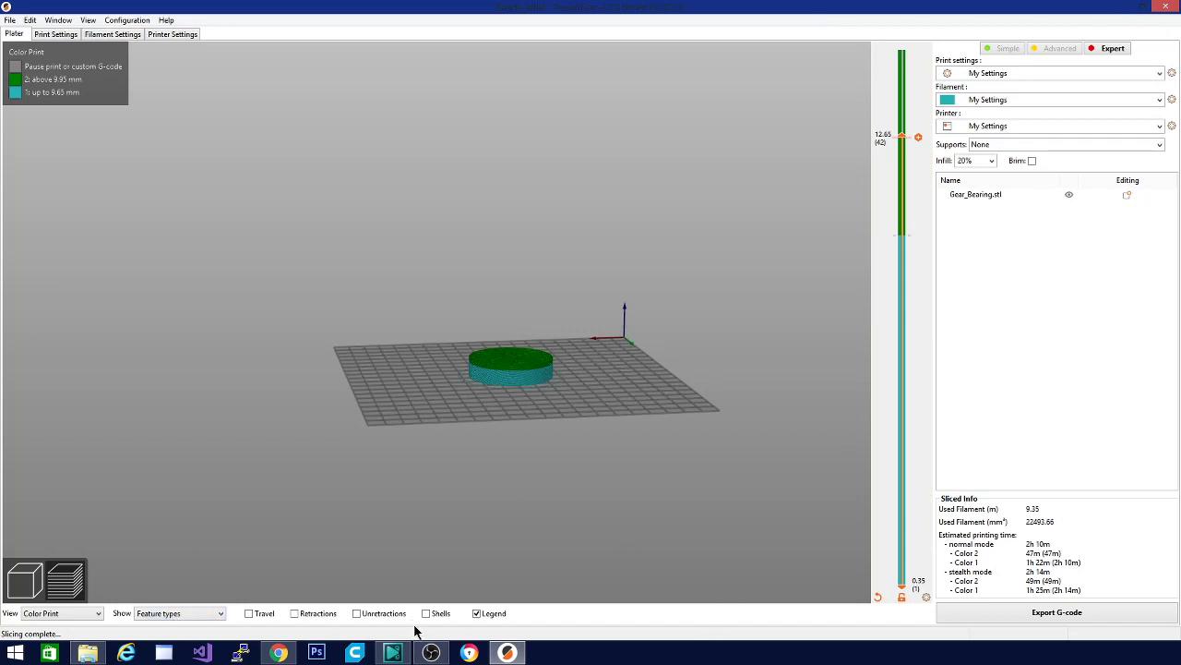
pyautogui.moveTo(438, 655)
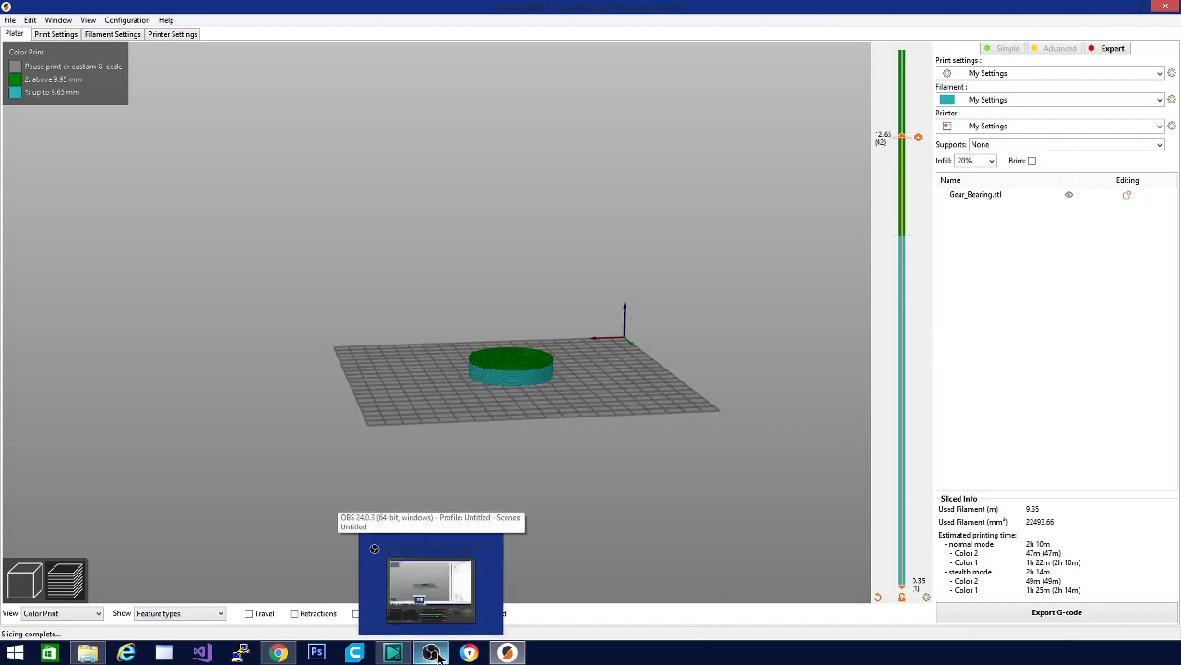